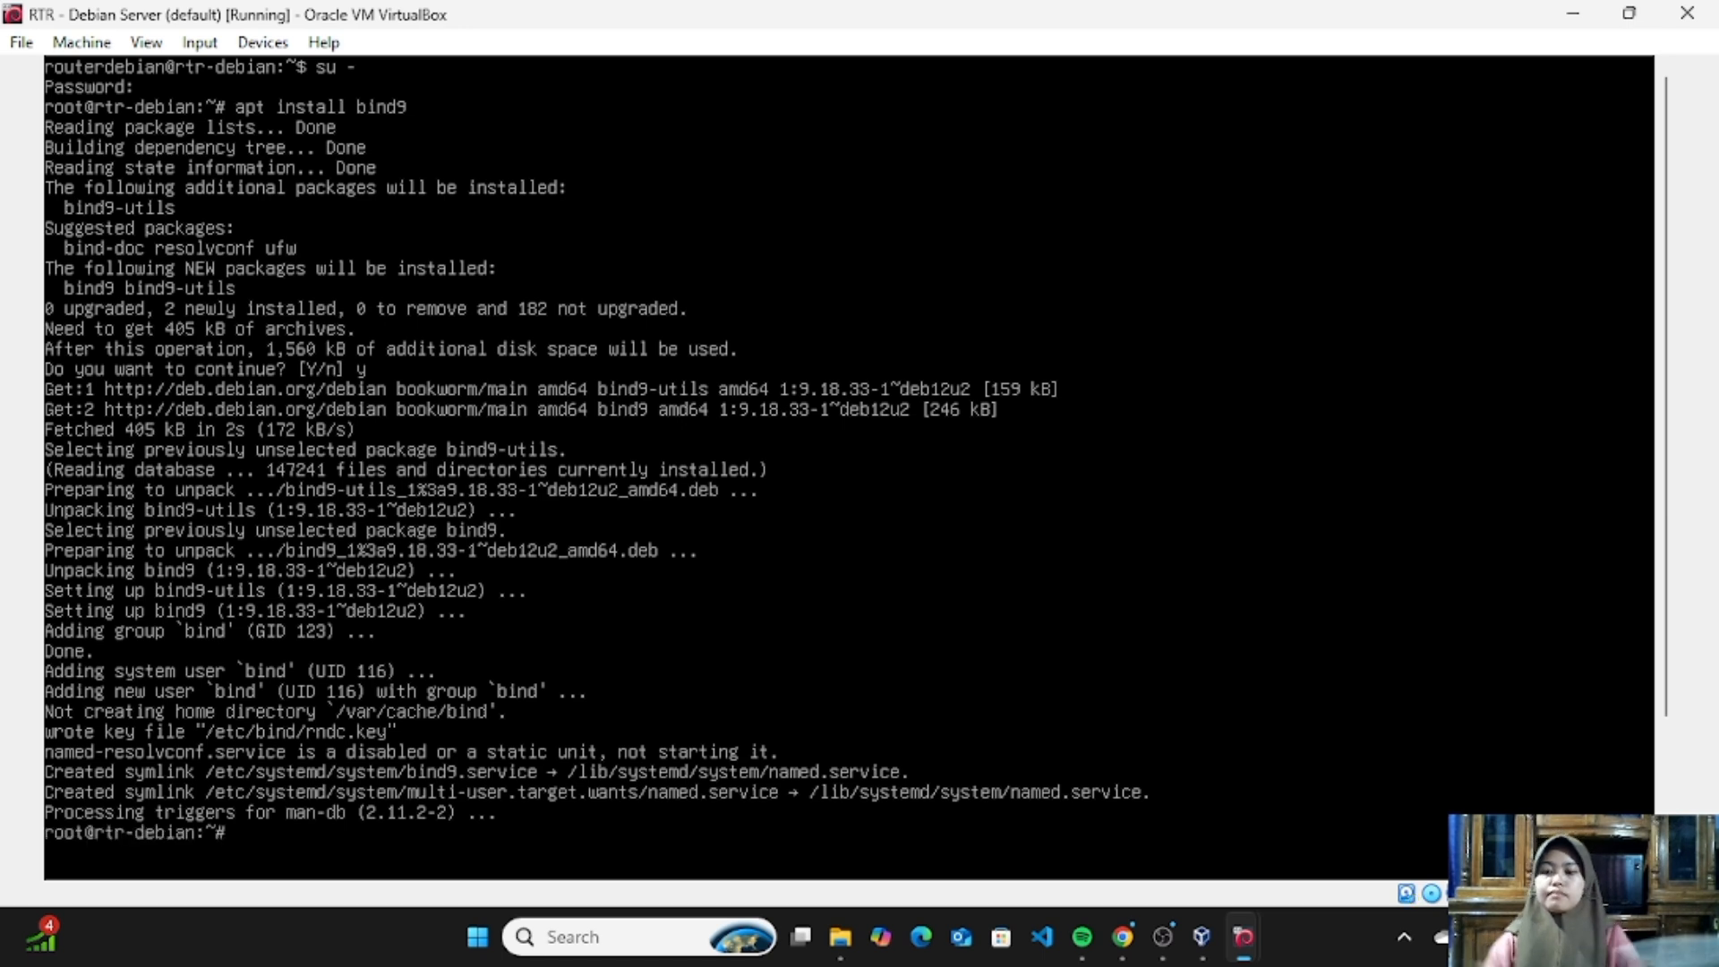
- Clear the terminal and open /etc/default/named in nano
key("ctrl+l")
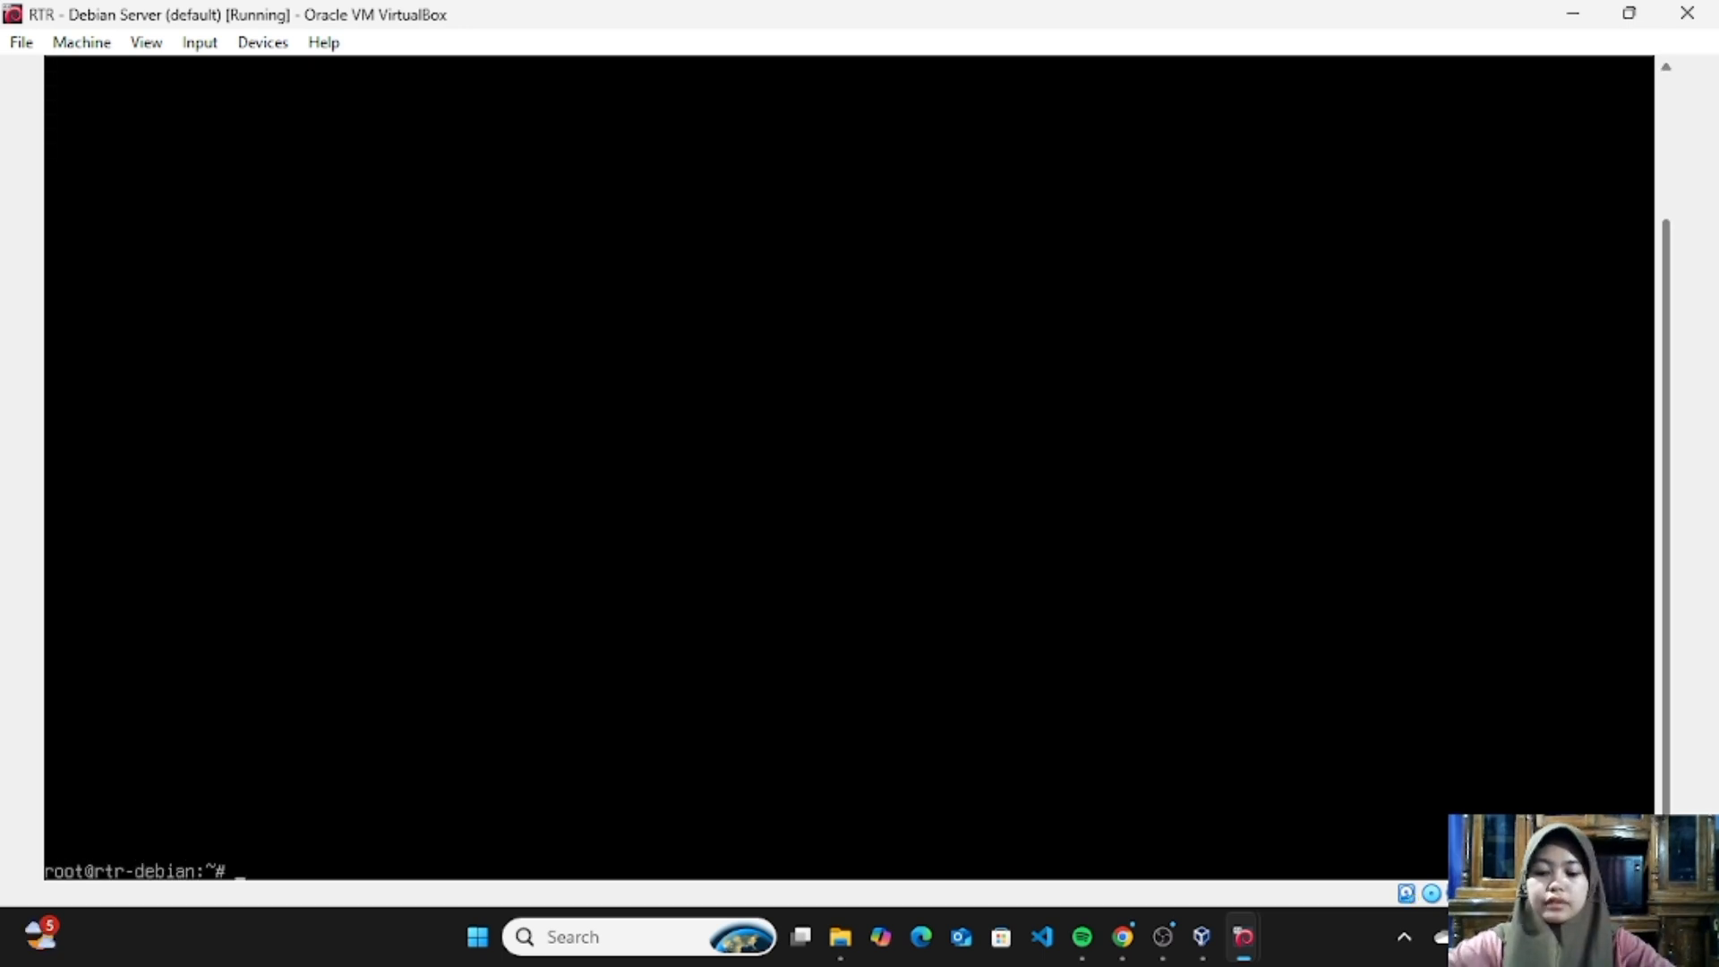
type("nano /")
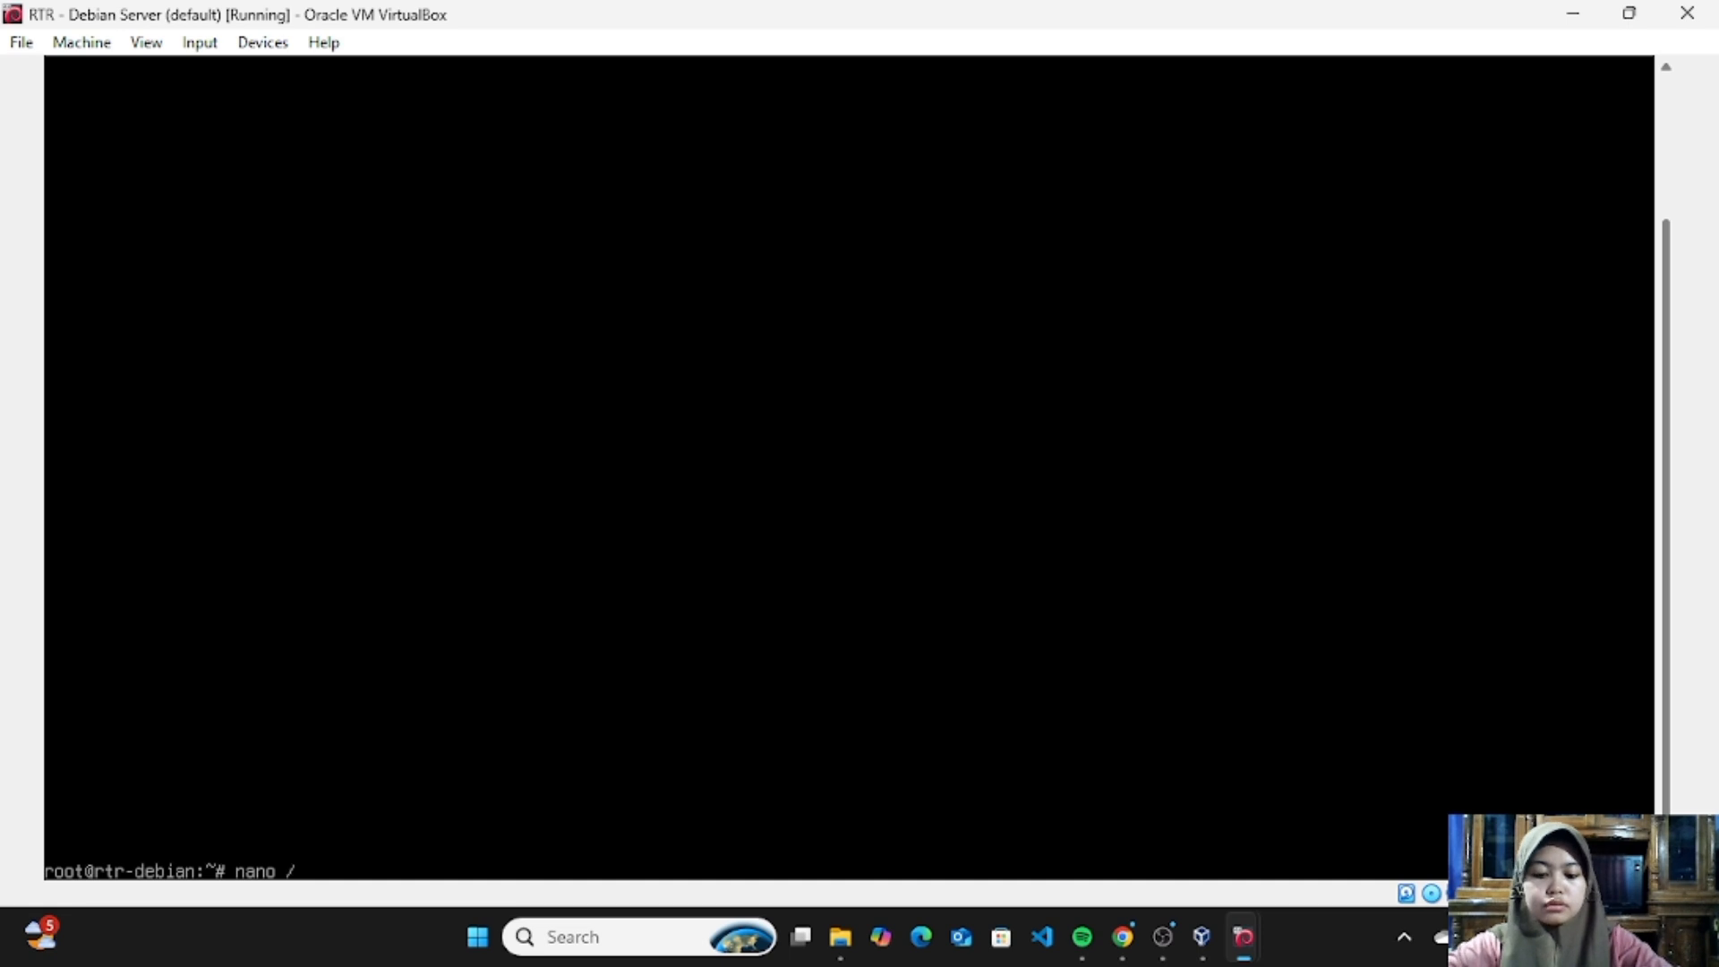
type("etc/defau")
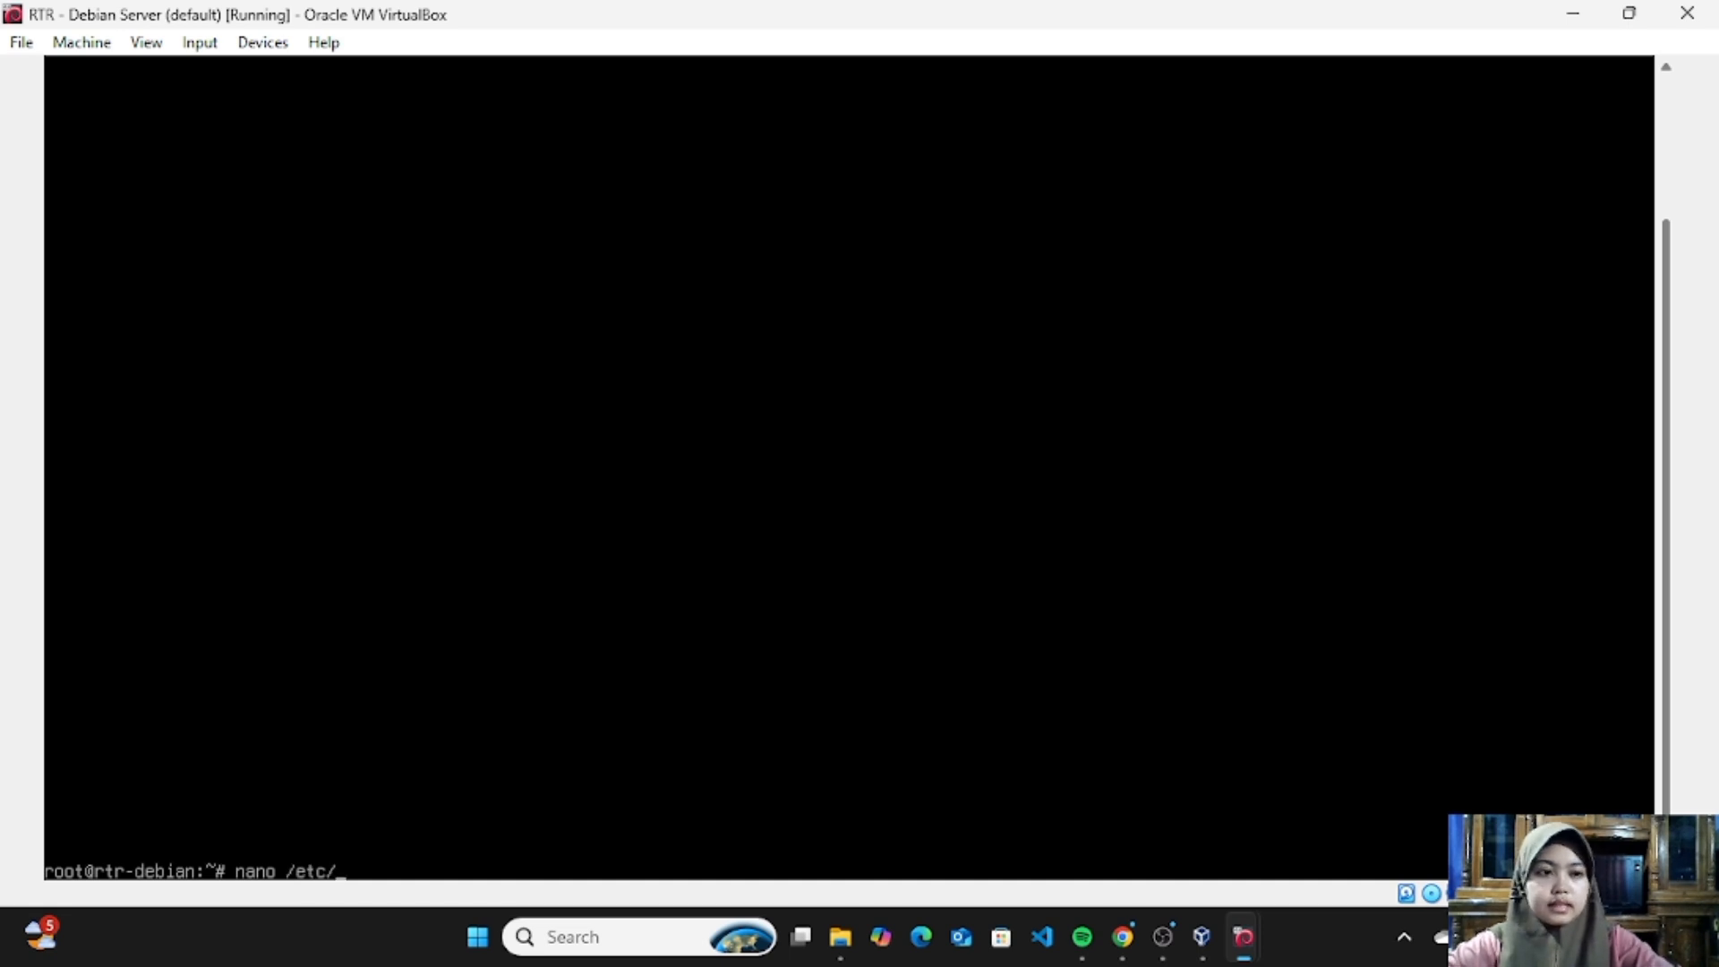
type("lt")
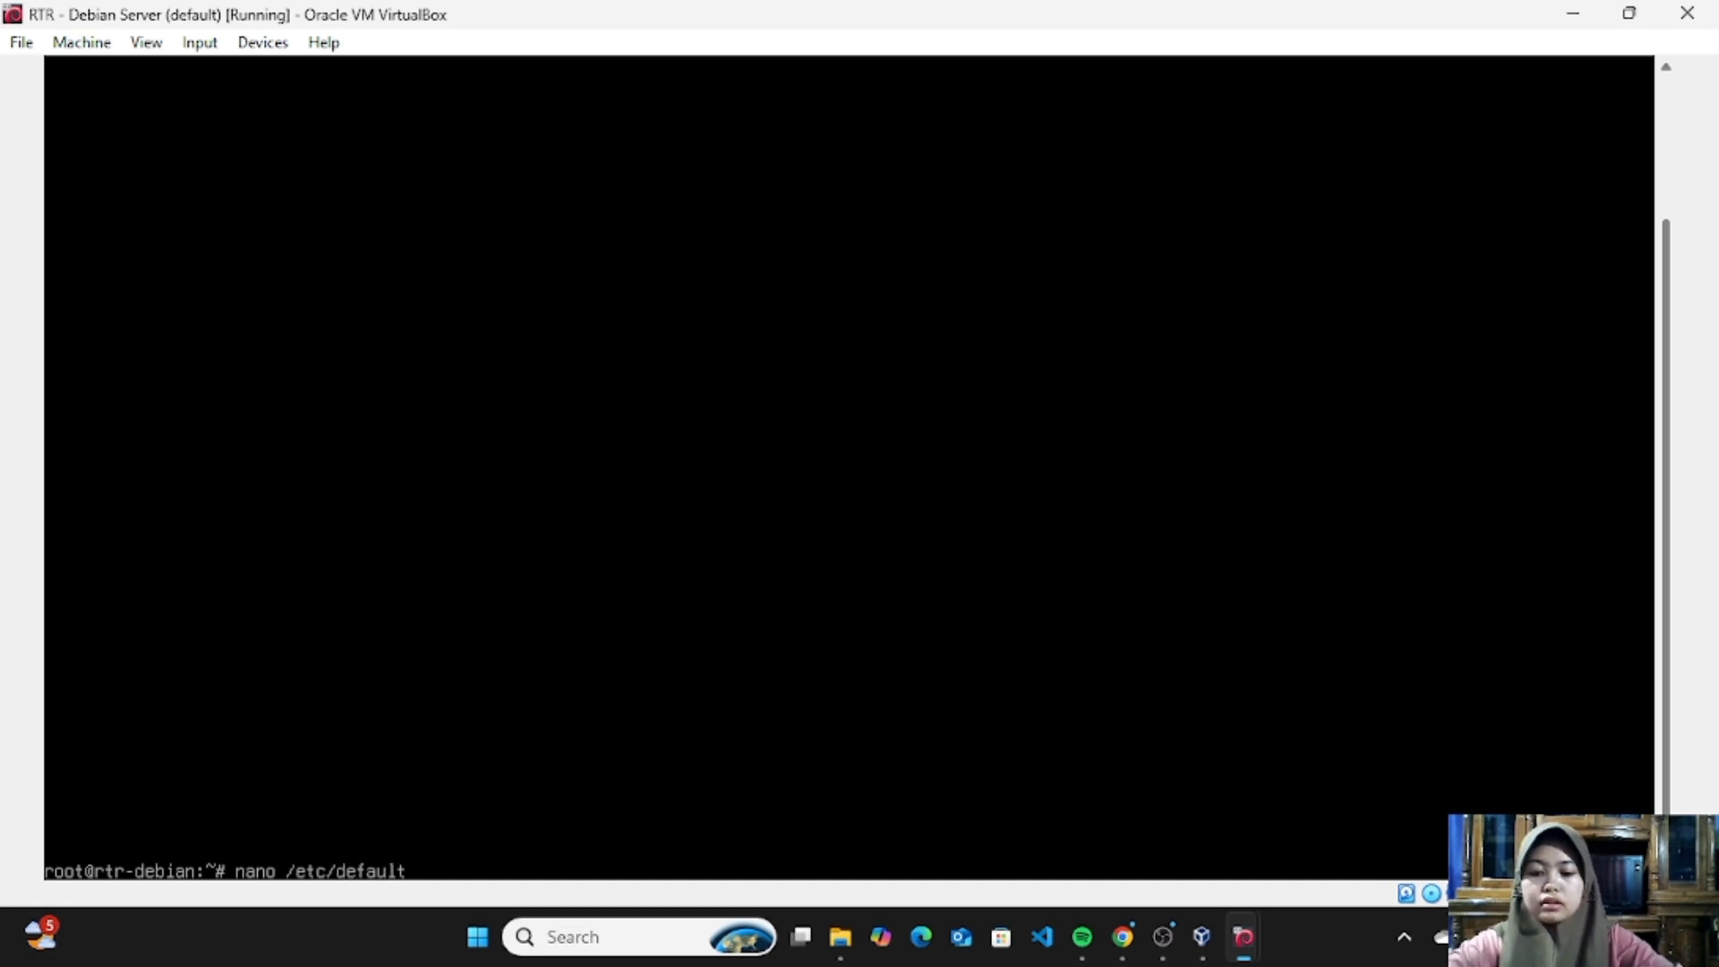
type("/named")
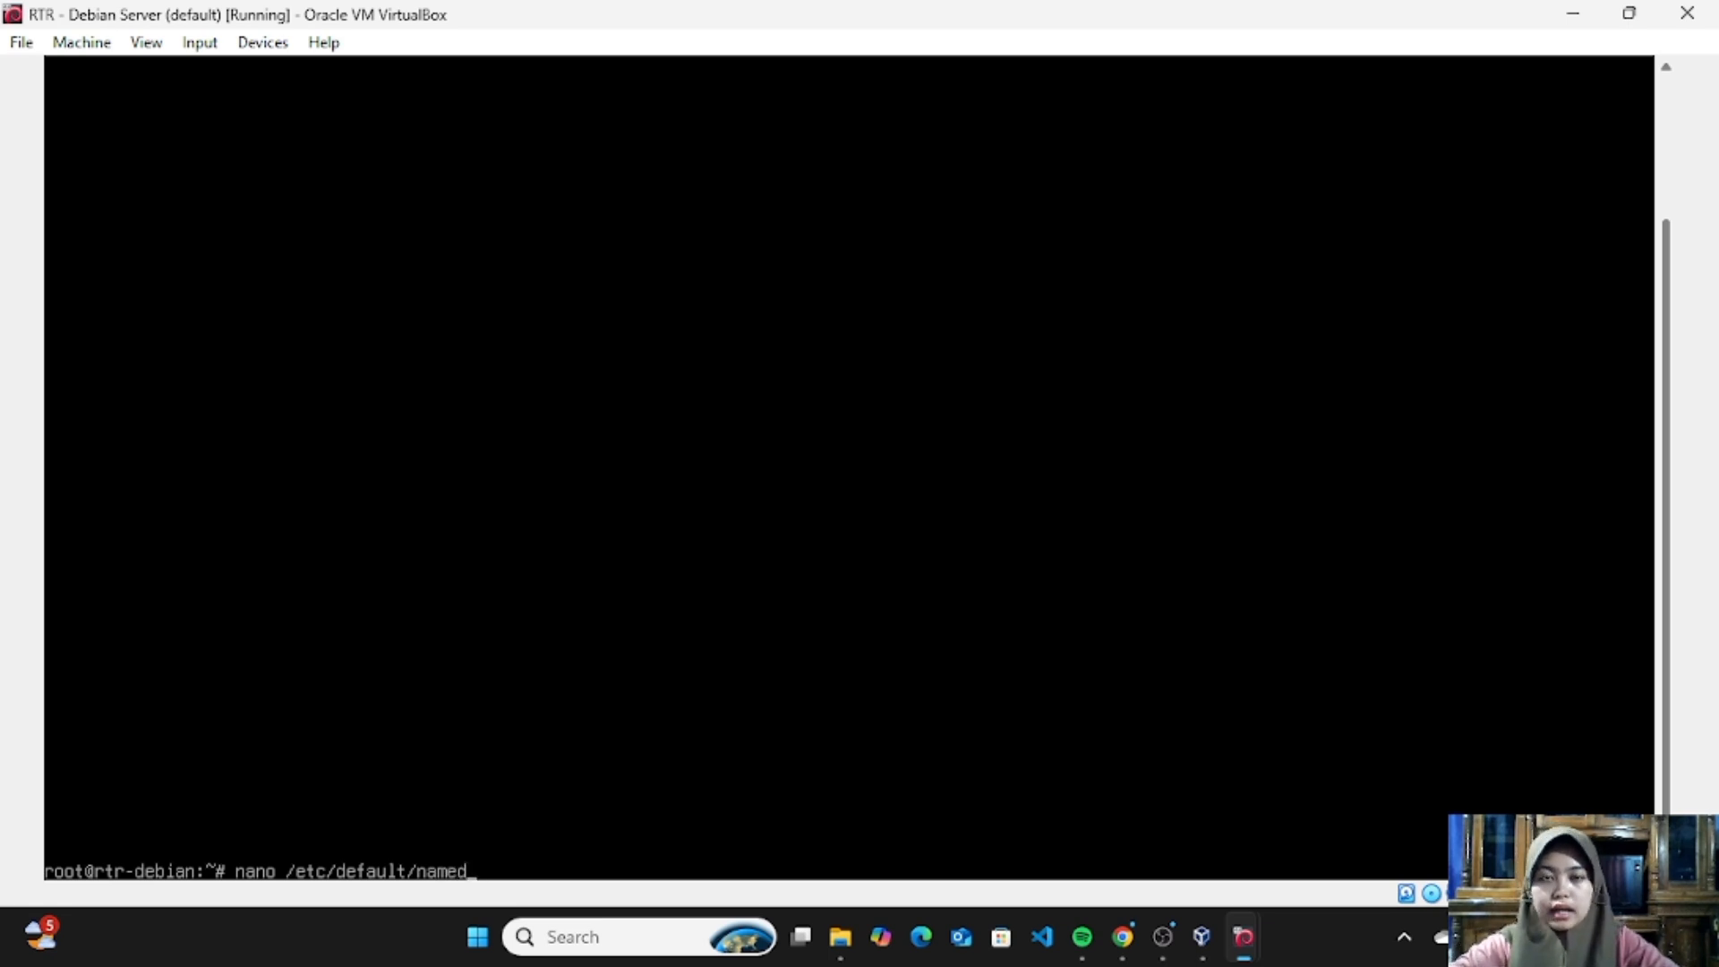
key("Return")
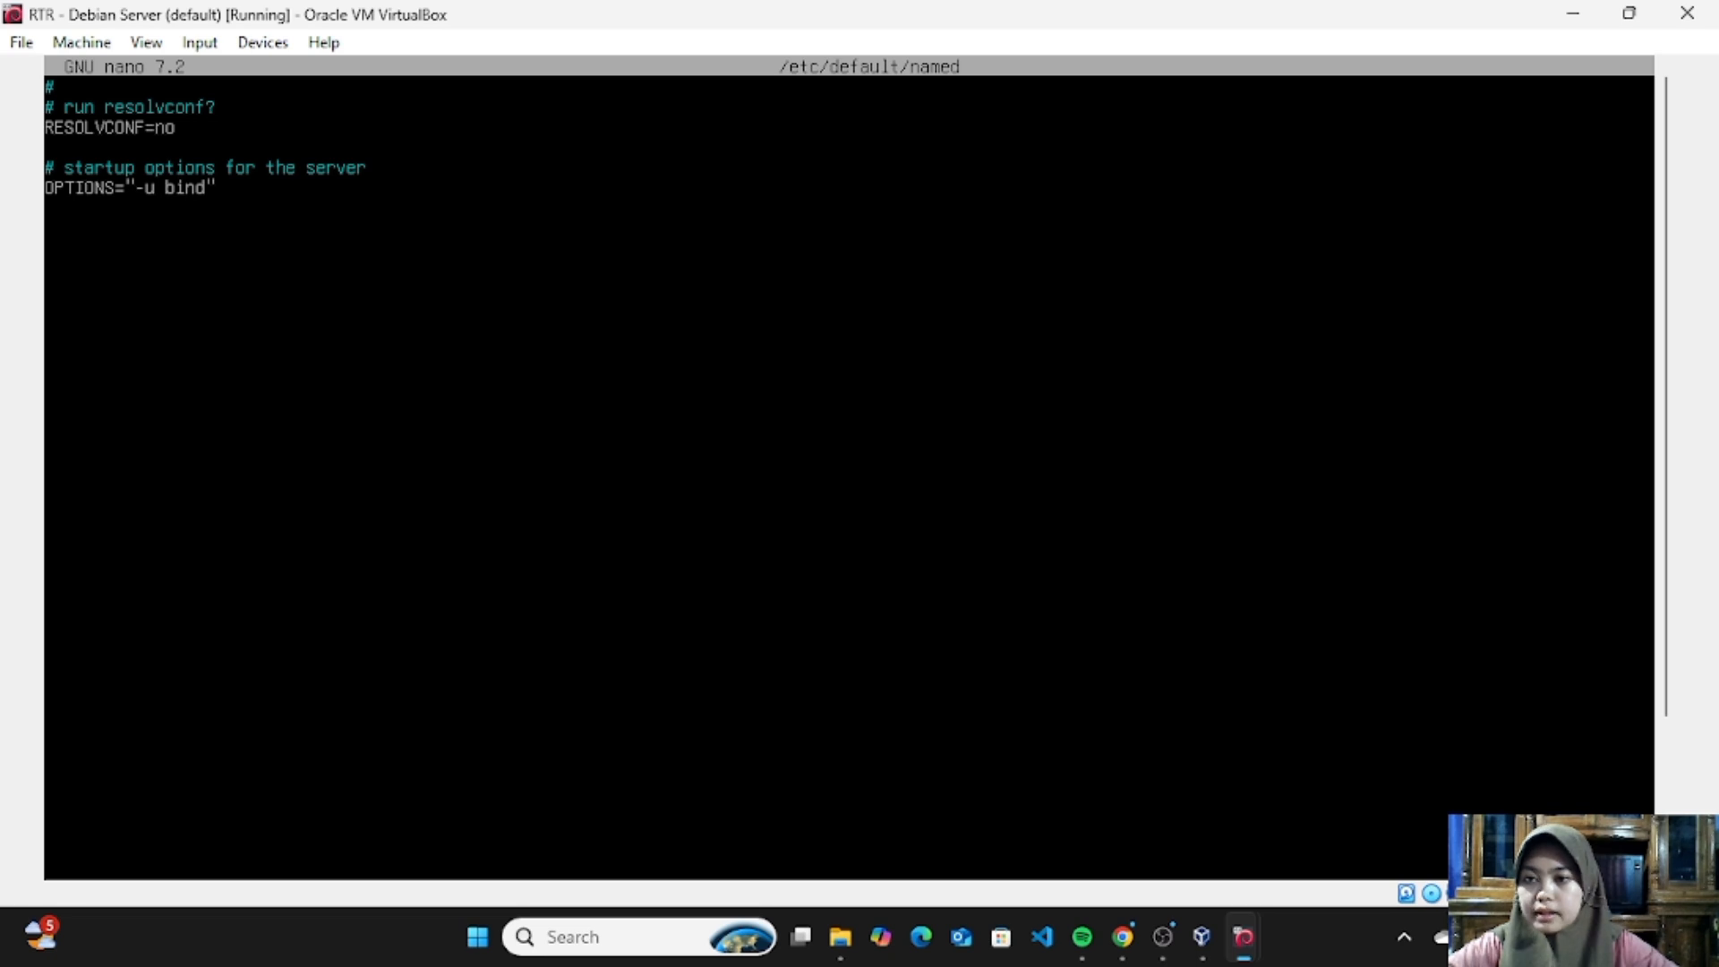
- Add -4 to the startup options so the line reads OPTIONS="-u bind -4", and close the file with the change saved
key("Right")
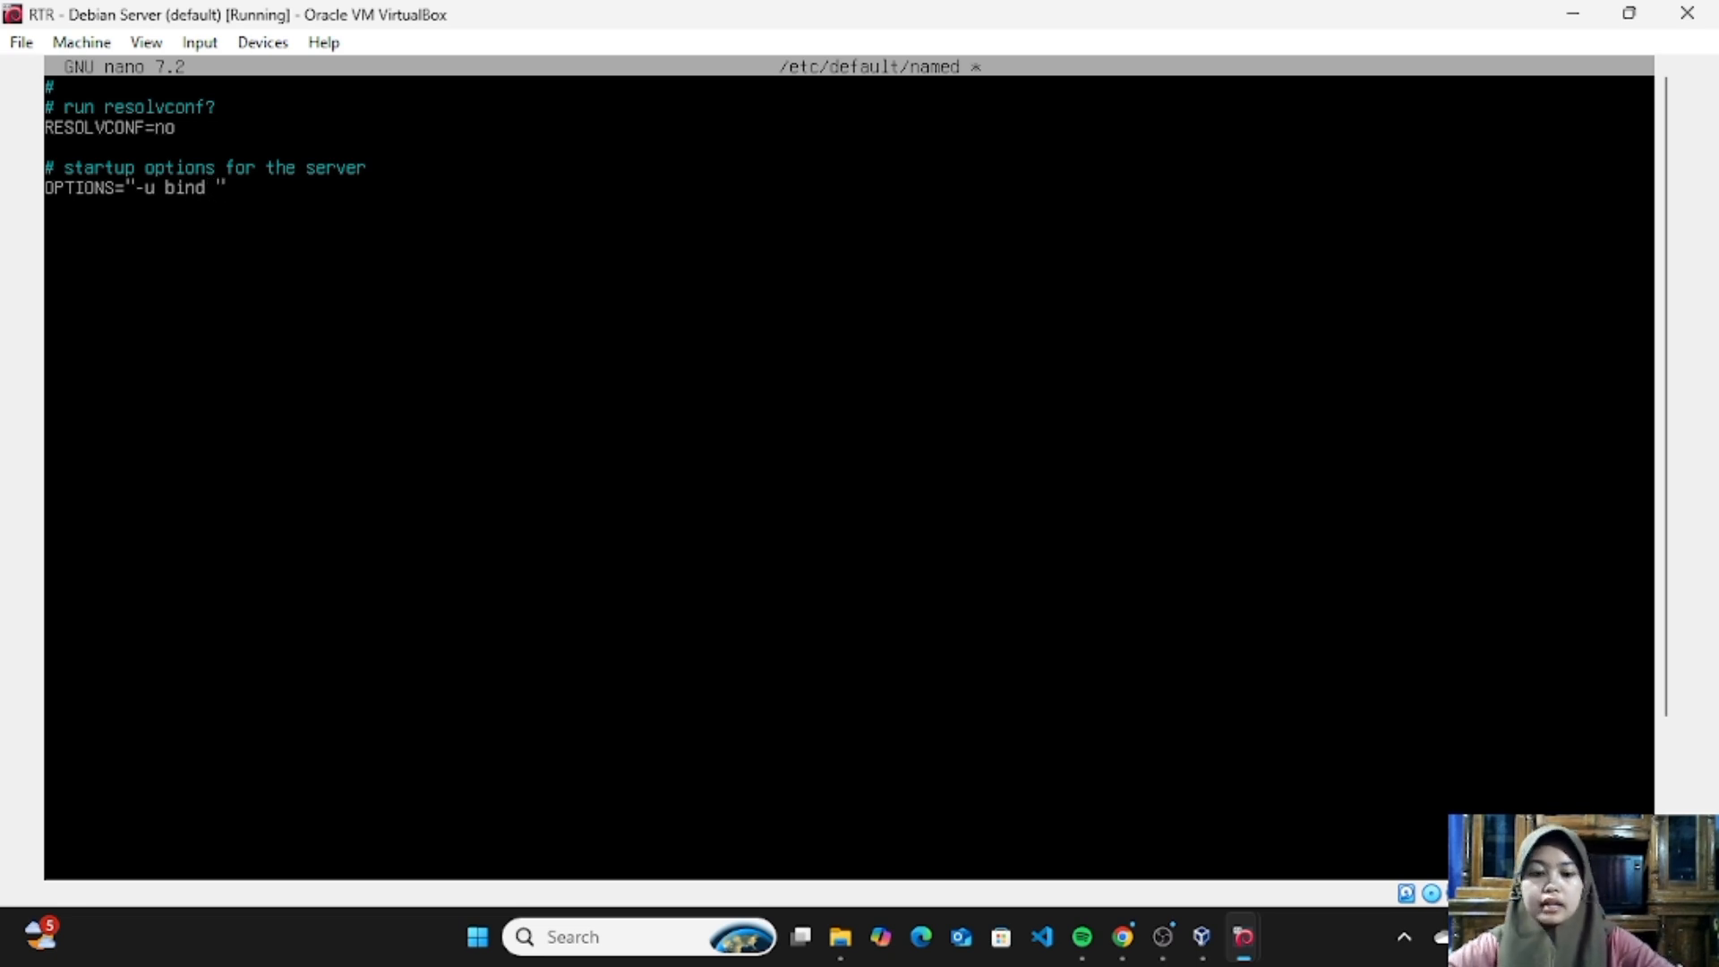
type("-4")
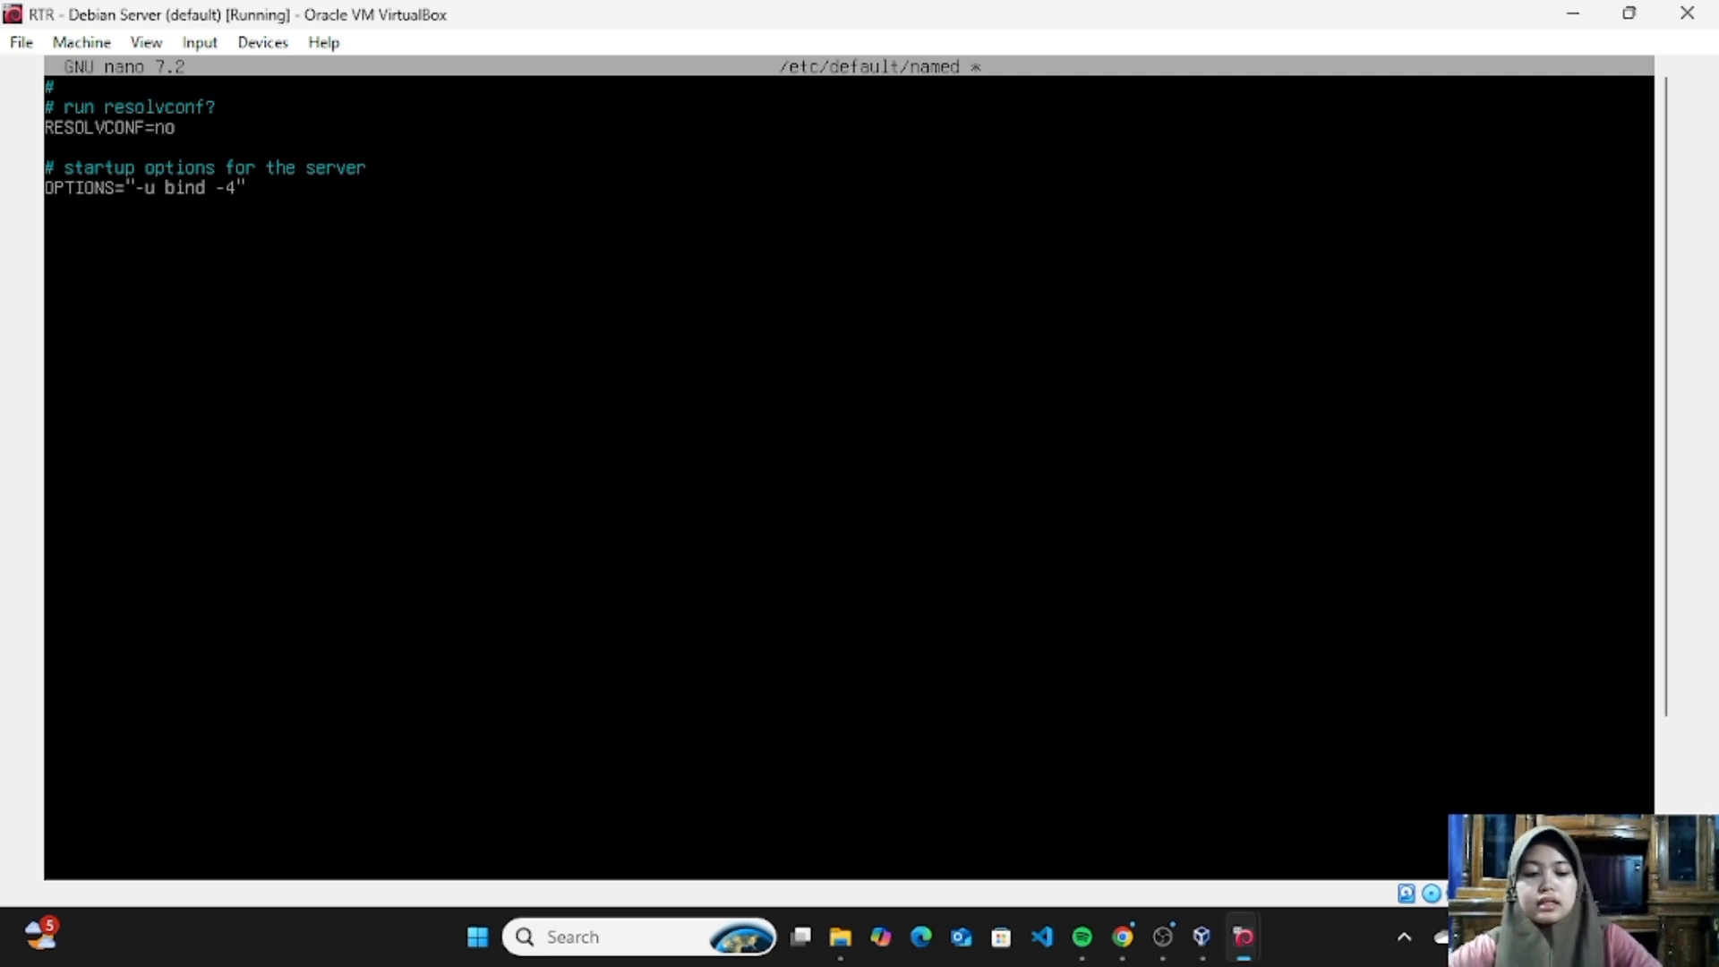
key("ctrl+x")
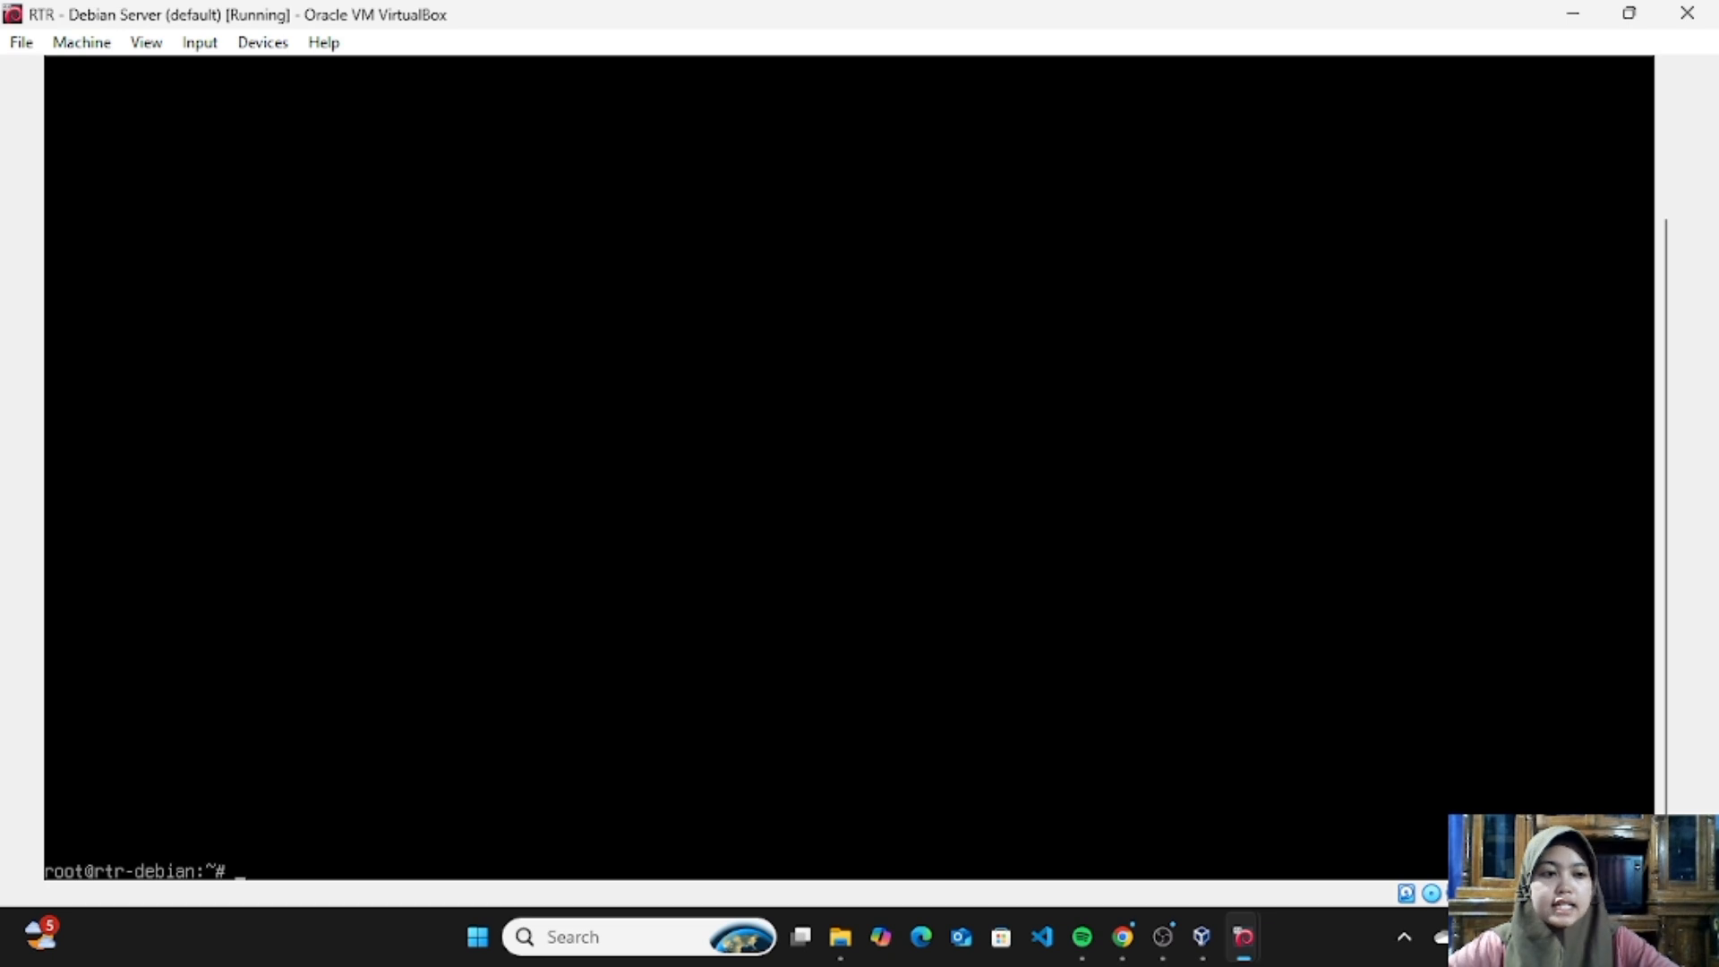
- Open /etc/bind/named.conf.options in nano
type("nano")
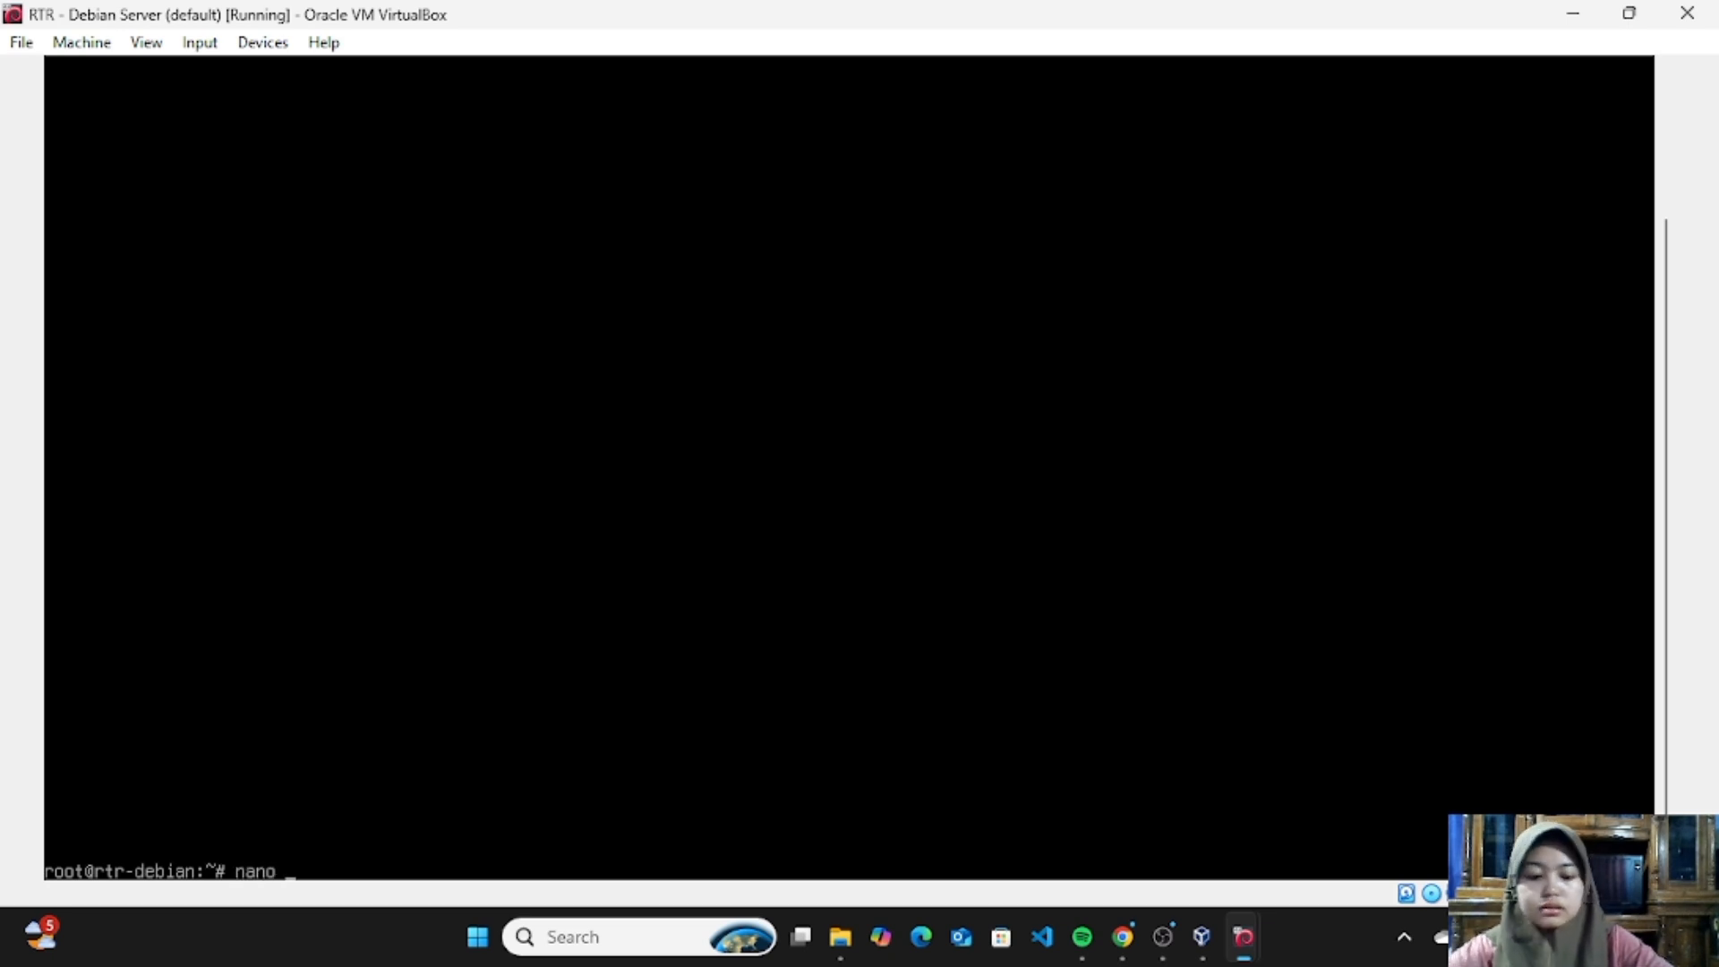
type(" /etc")
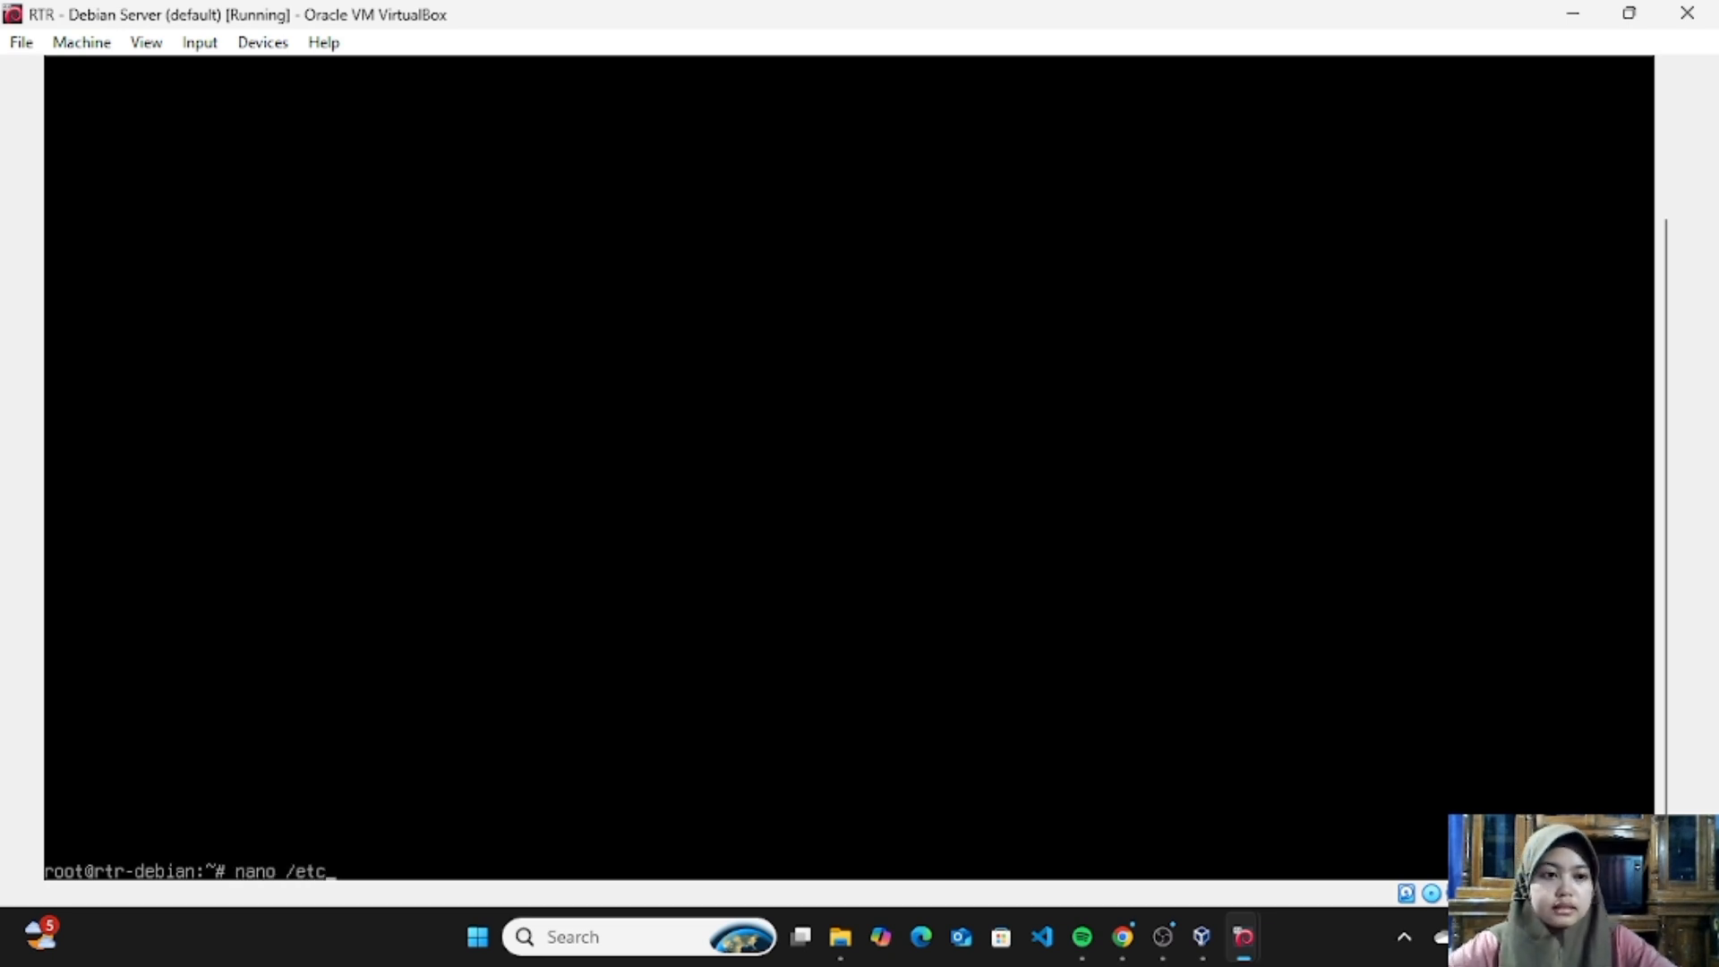
type("/bind")
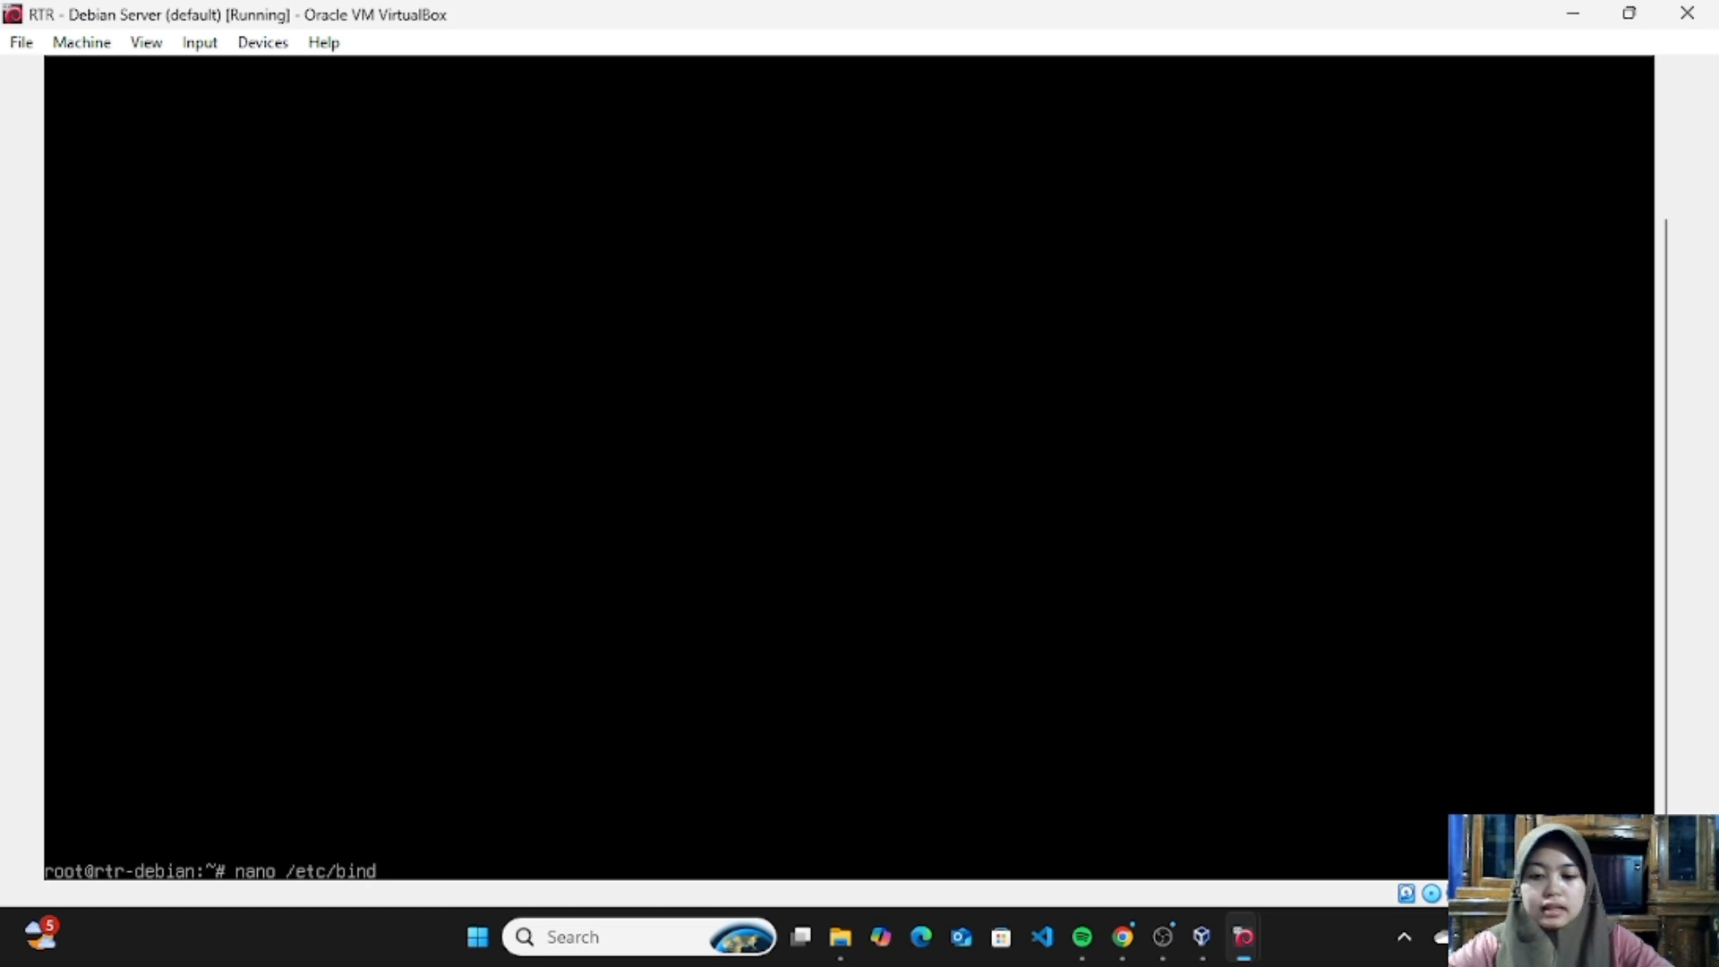
type("/")
type("na")
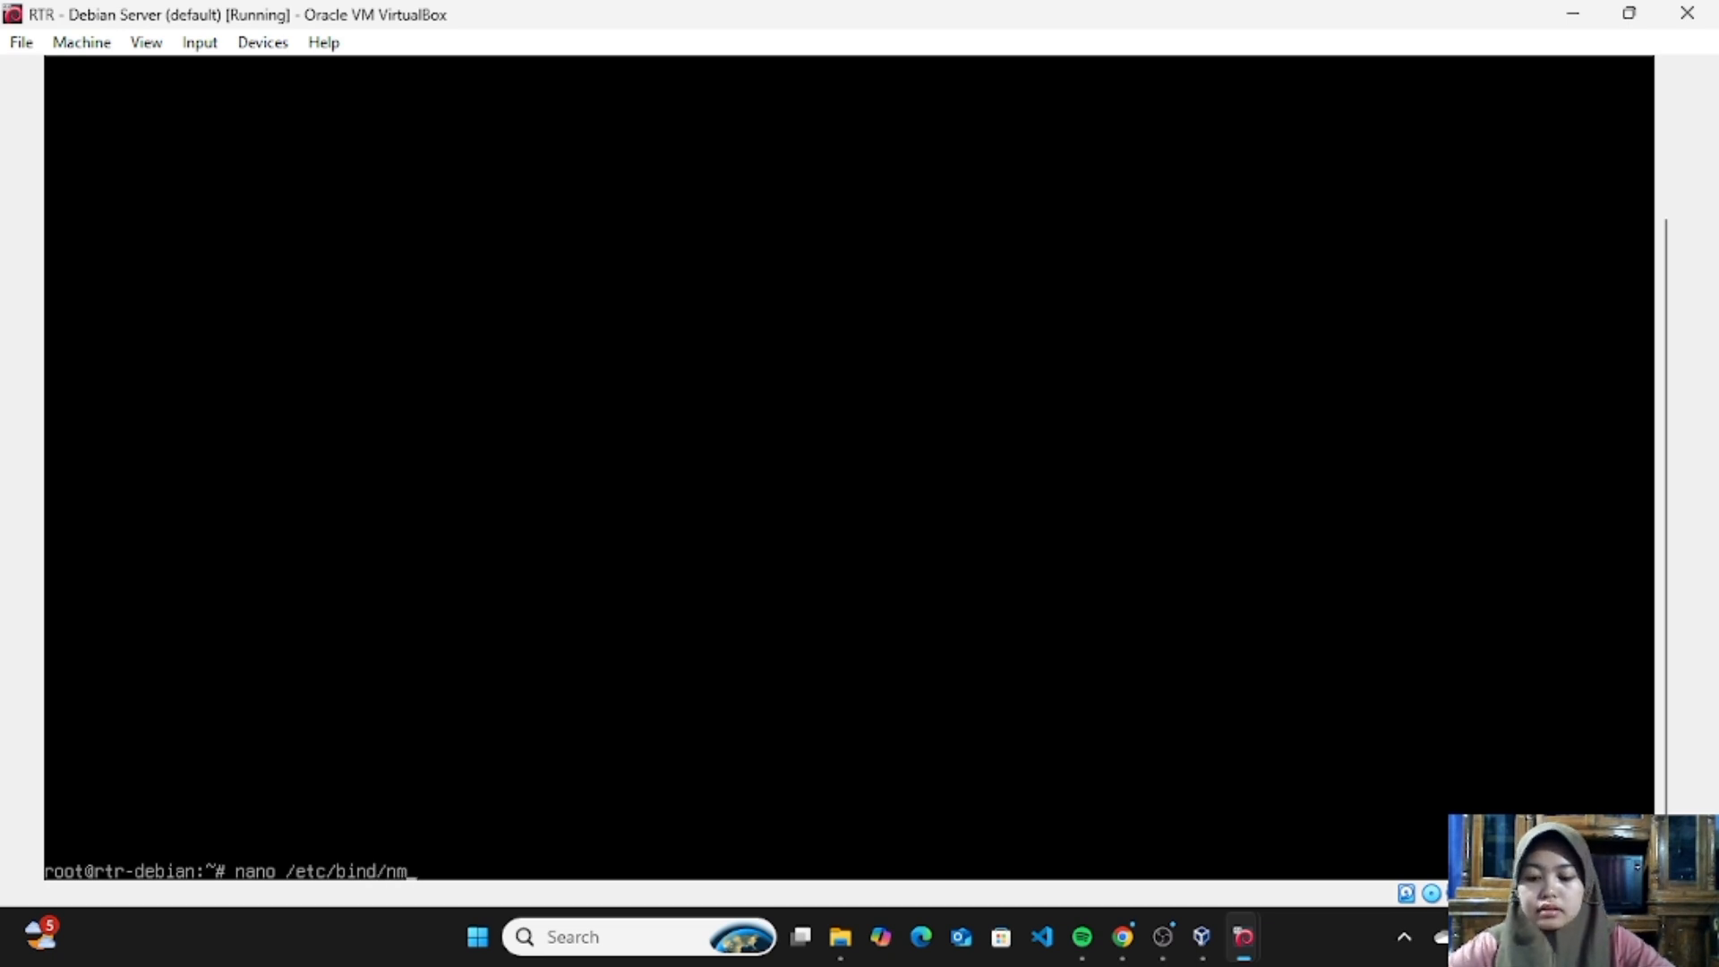
key("BackSpace")
type("amed")
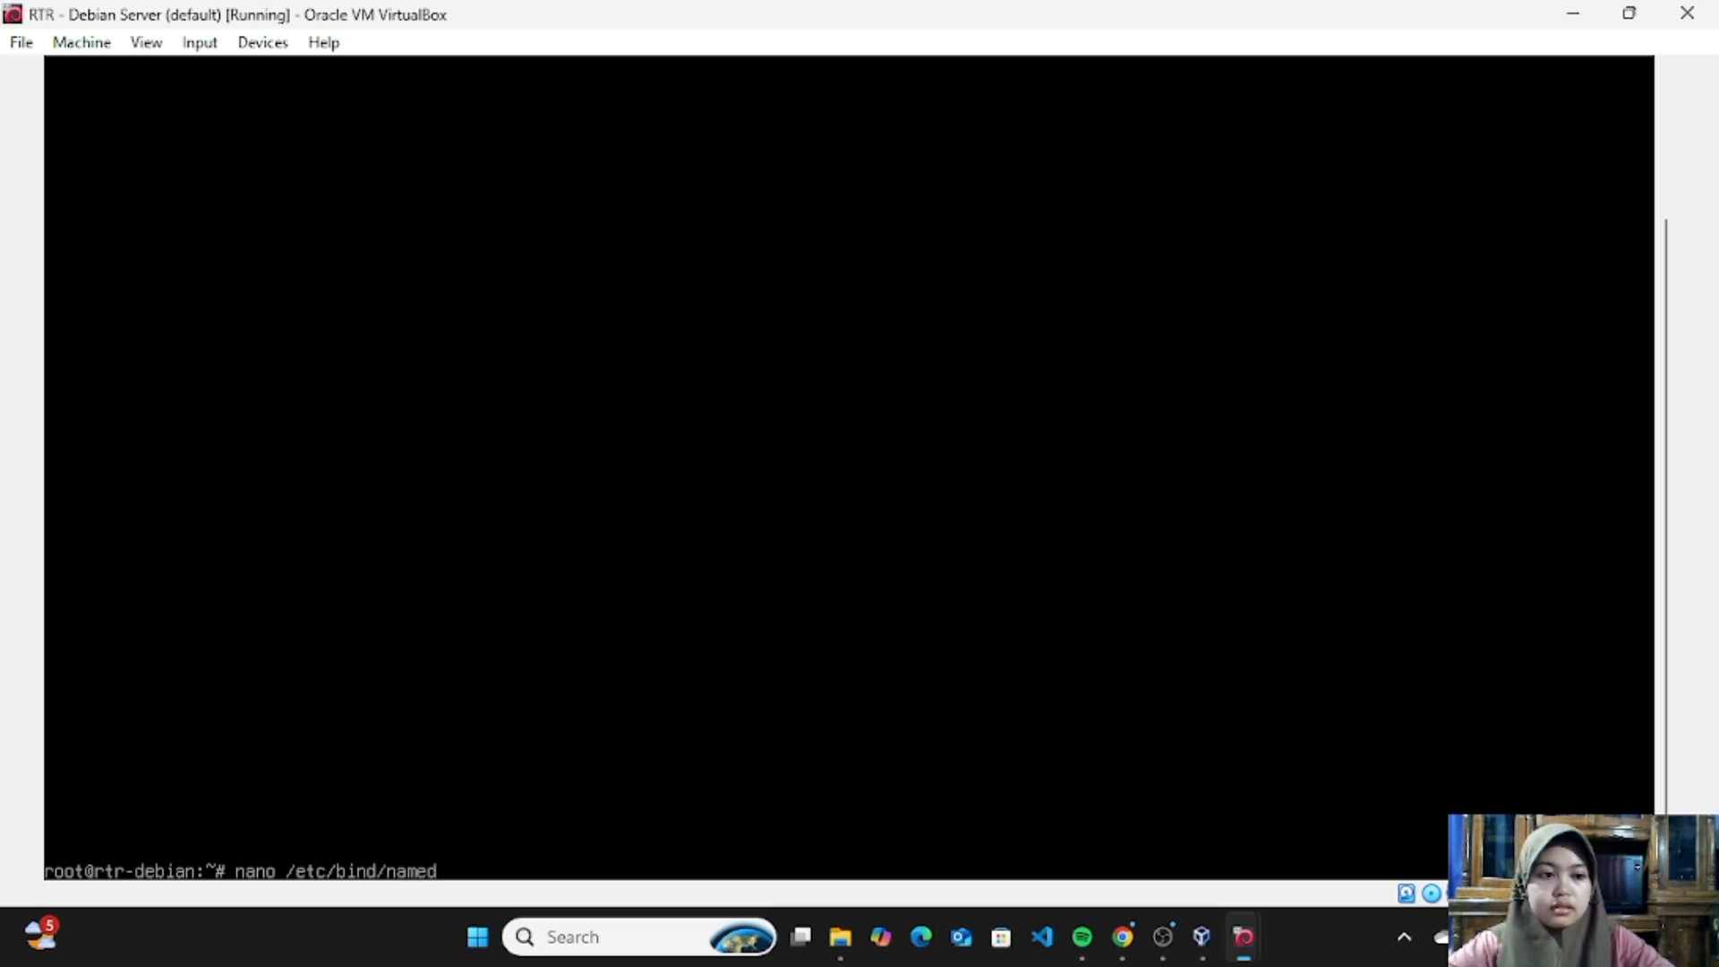
type(".conf")
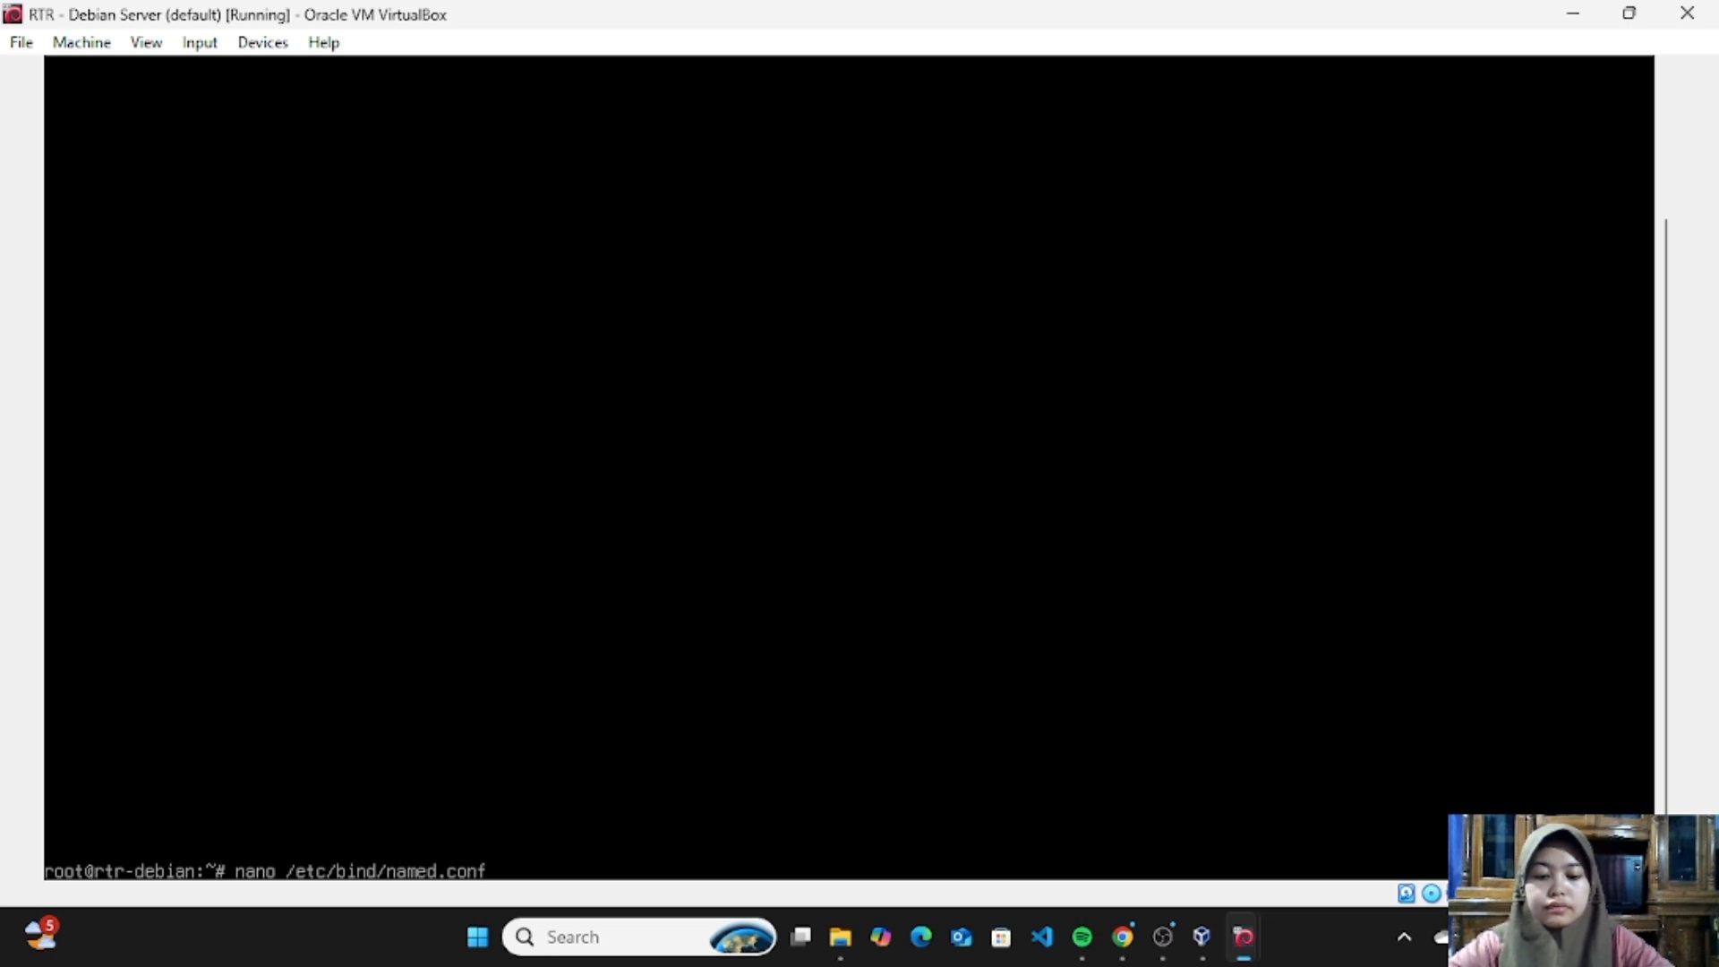
type(".options")
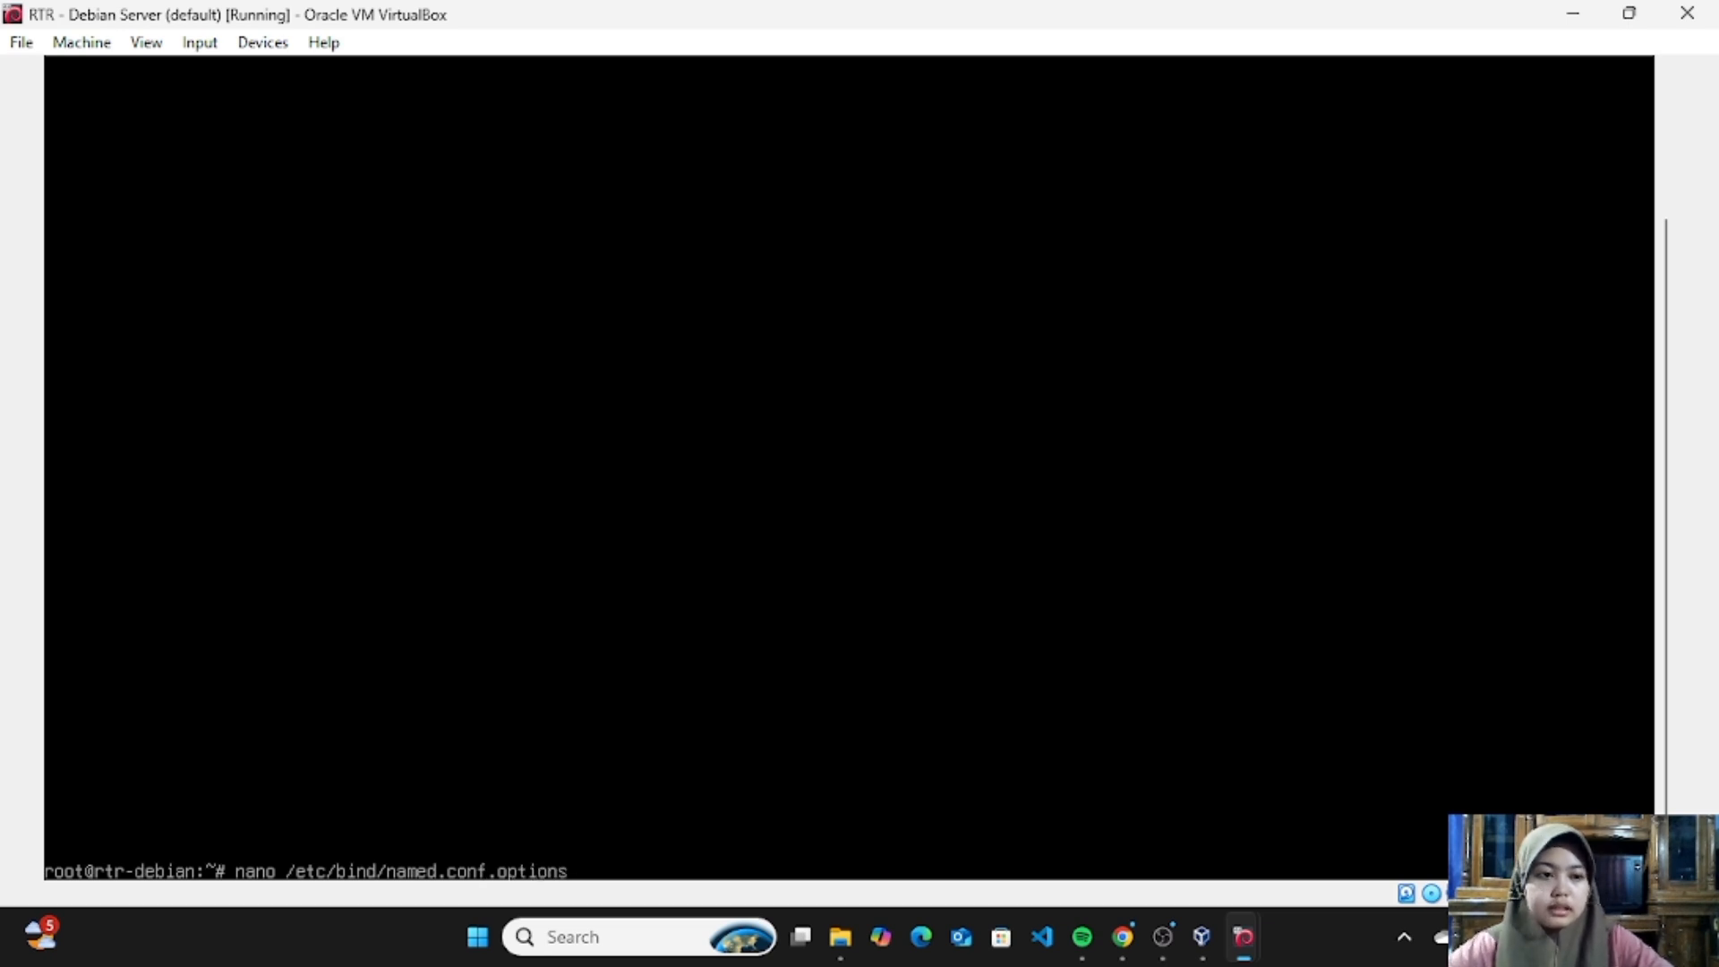
key("Return")
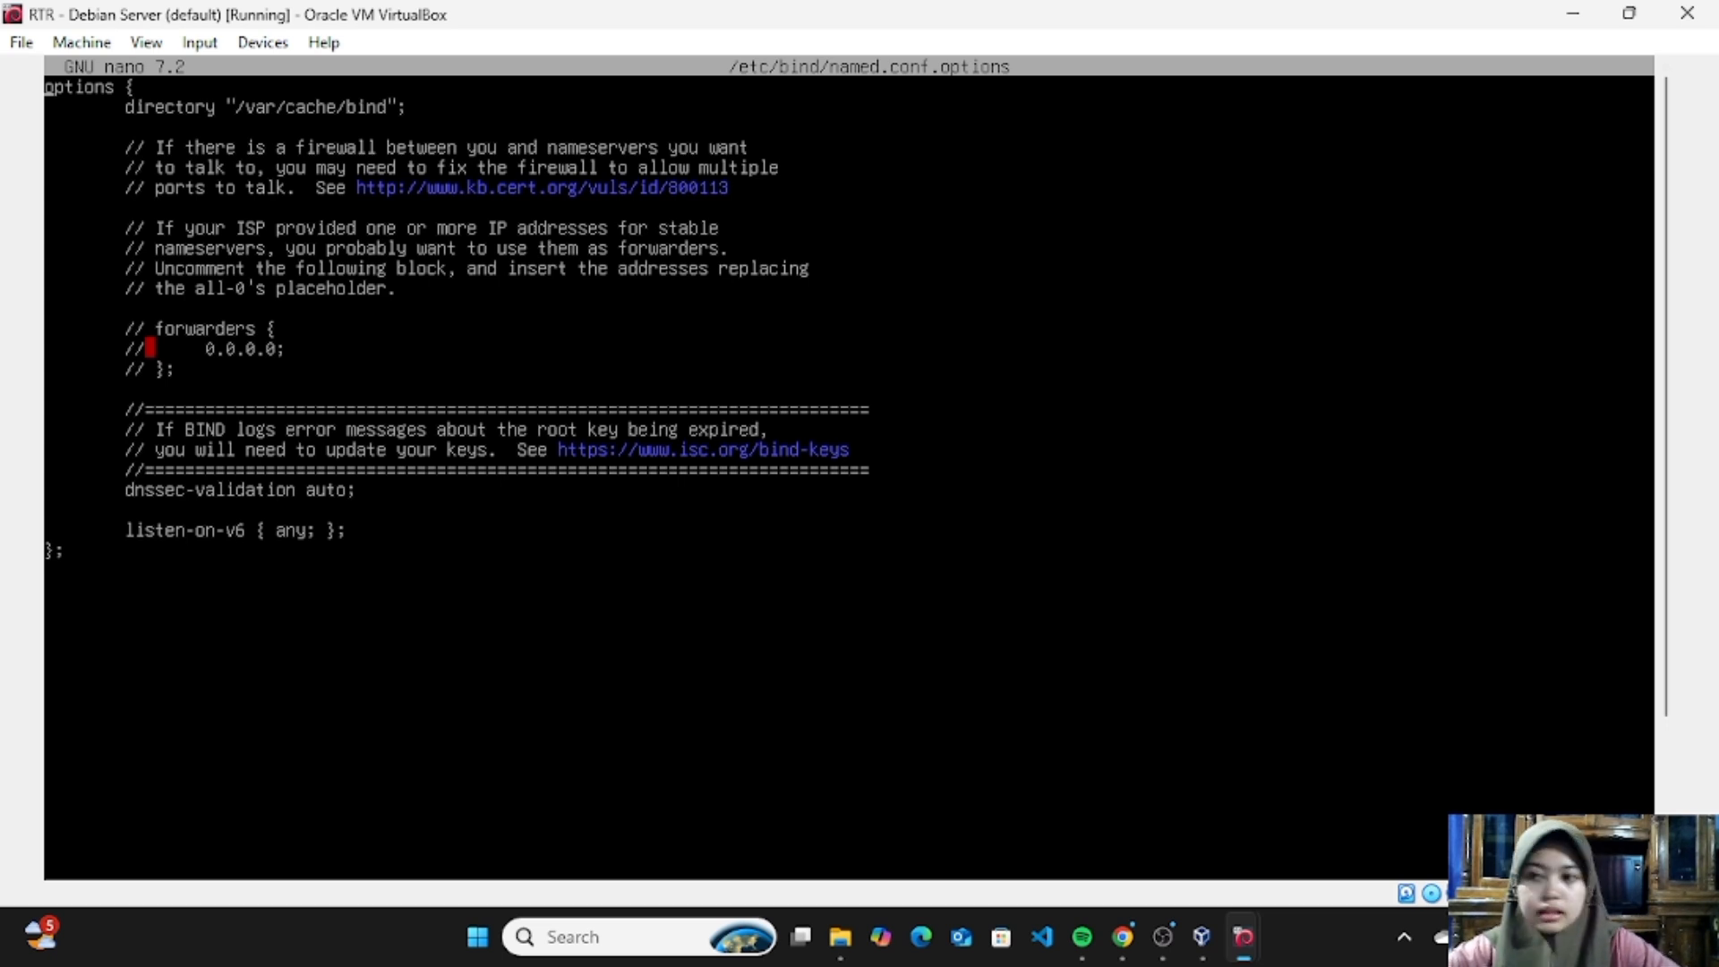
- Insert the opening line "acl internal-network {" above the options block, separated from it by a blank line
key("Return")
key("Return")
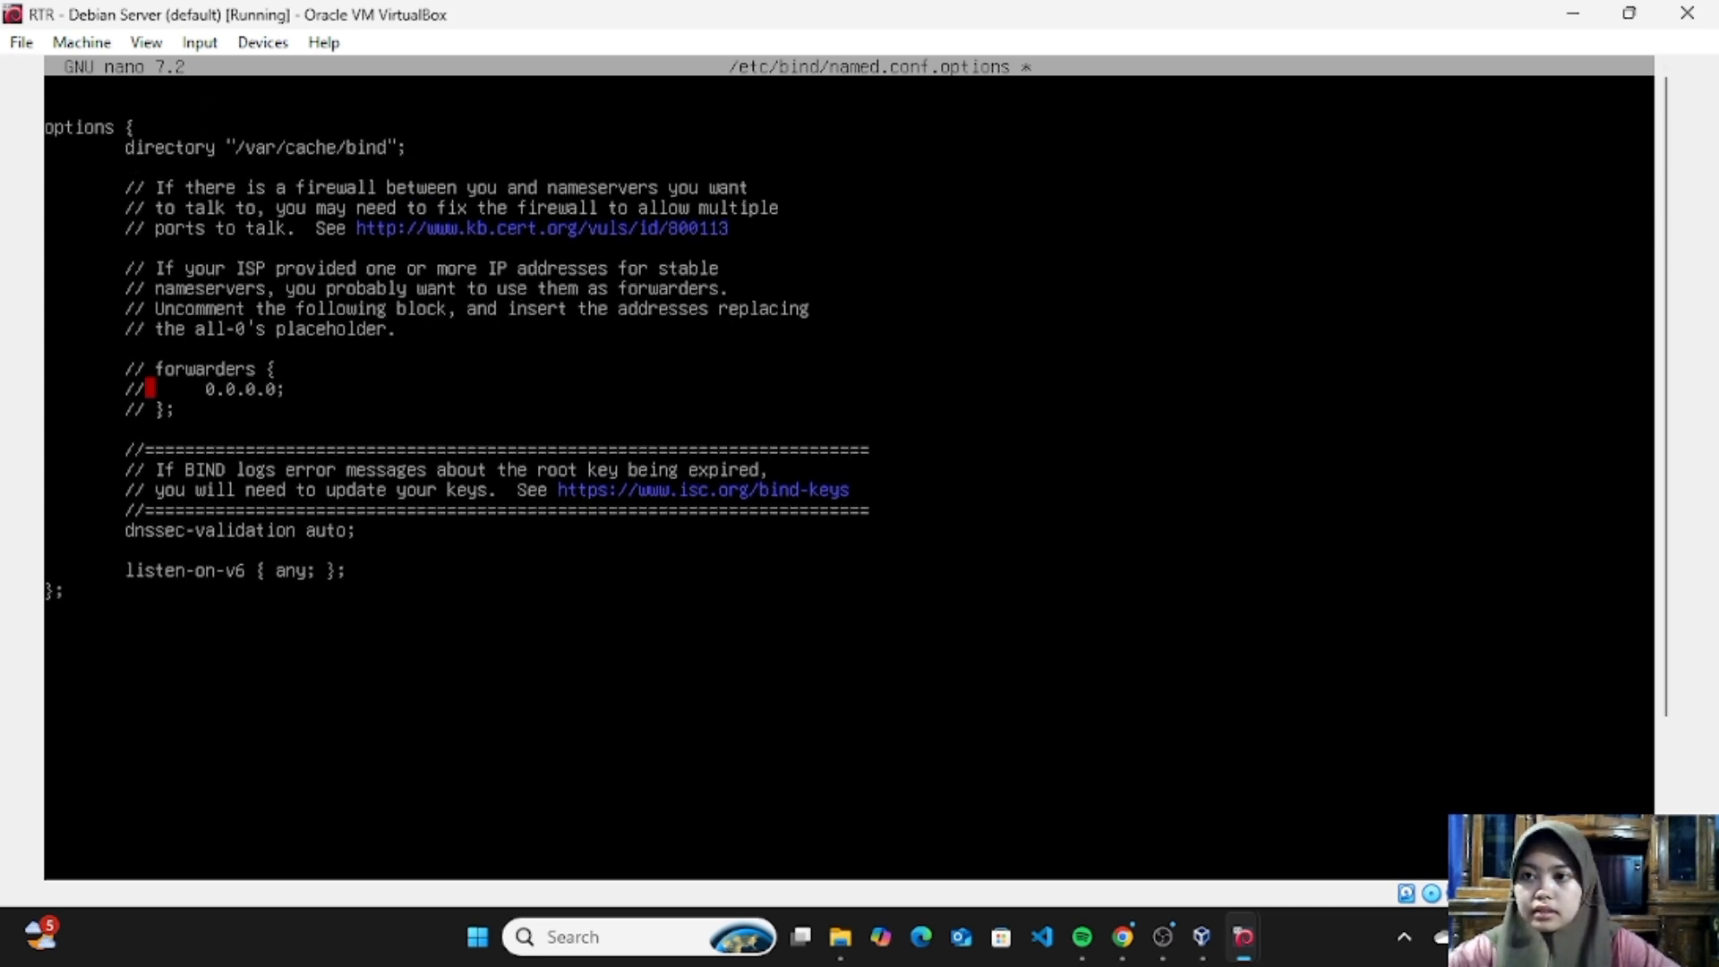
type("acl")
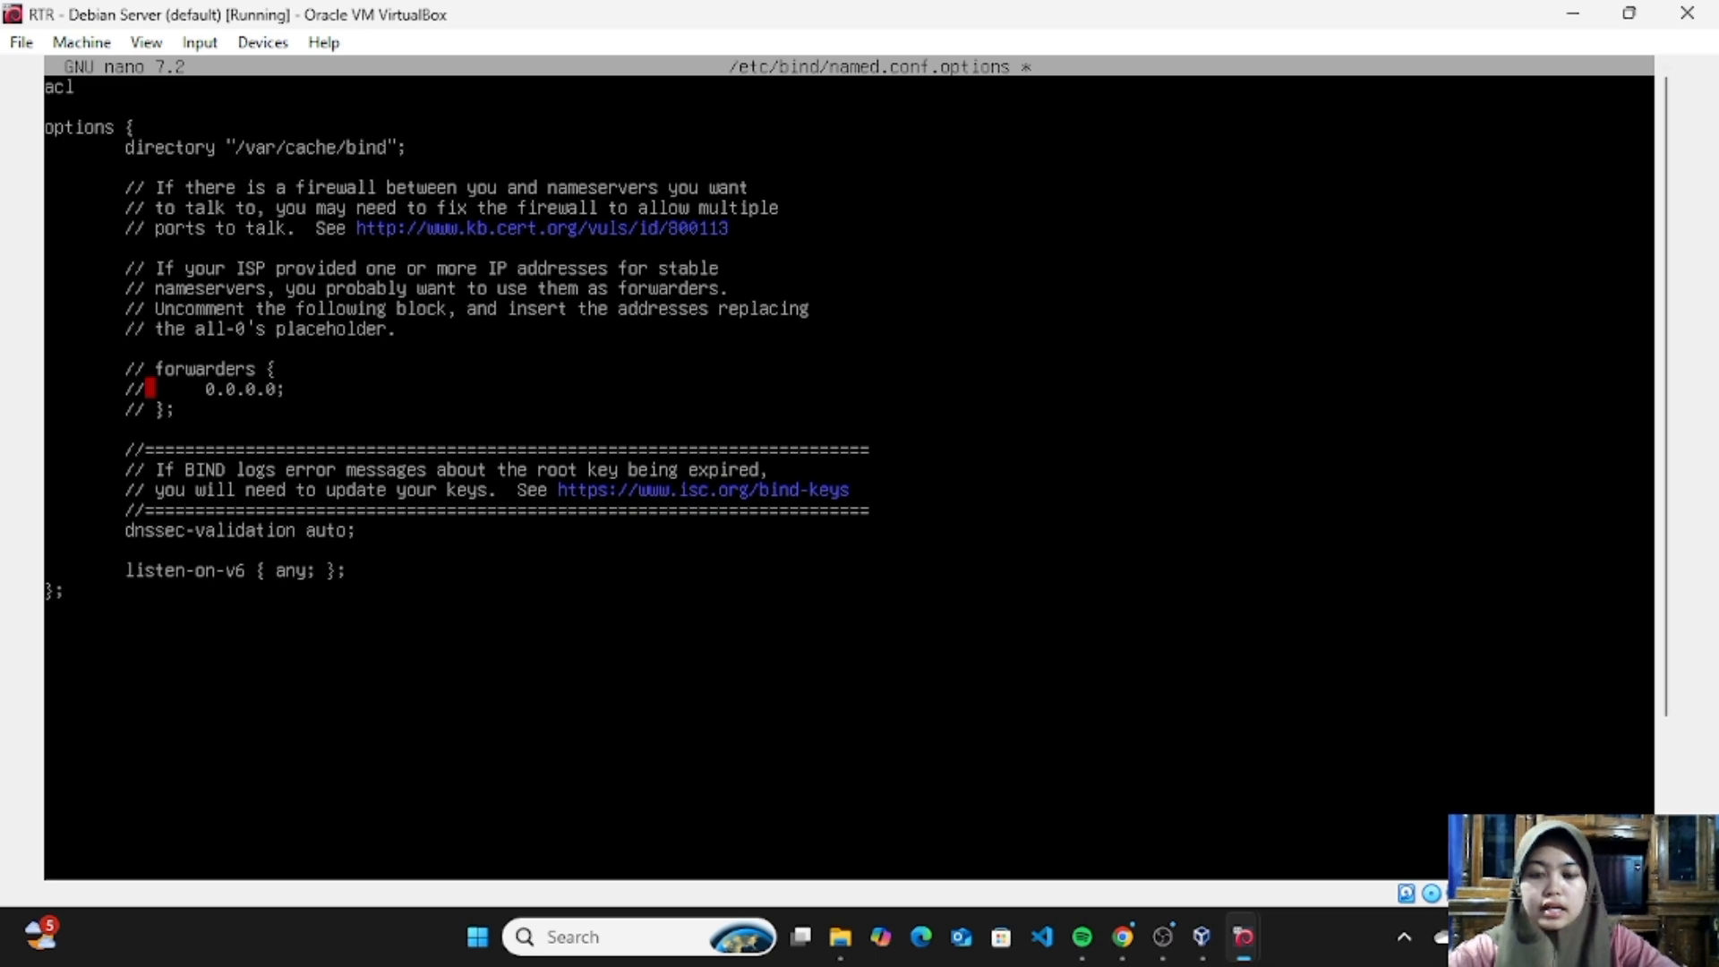
type(" int")
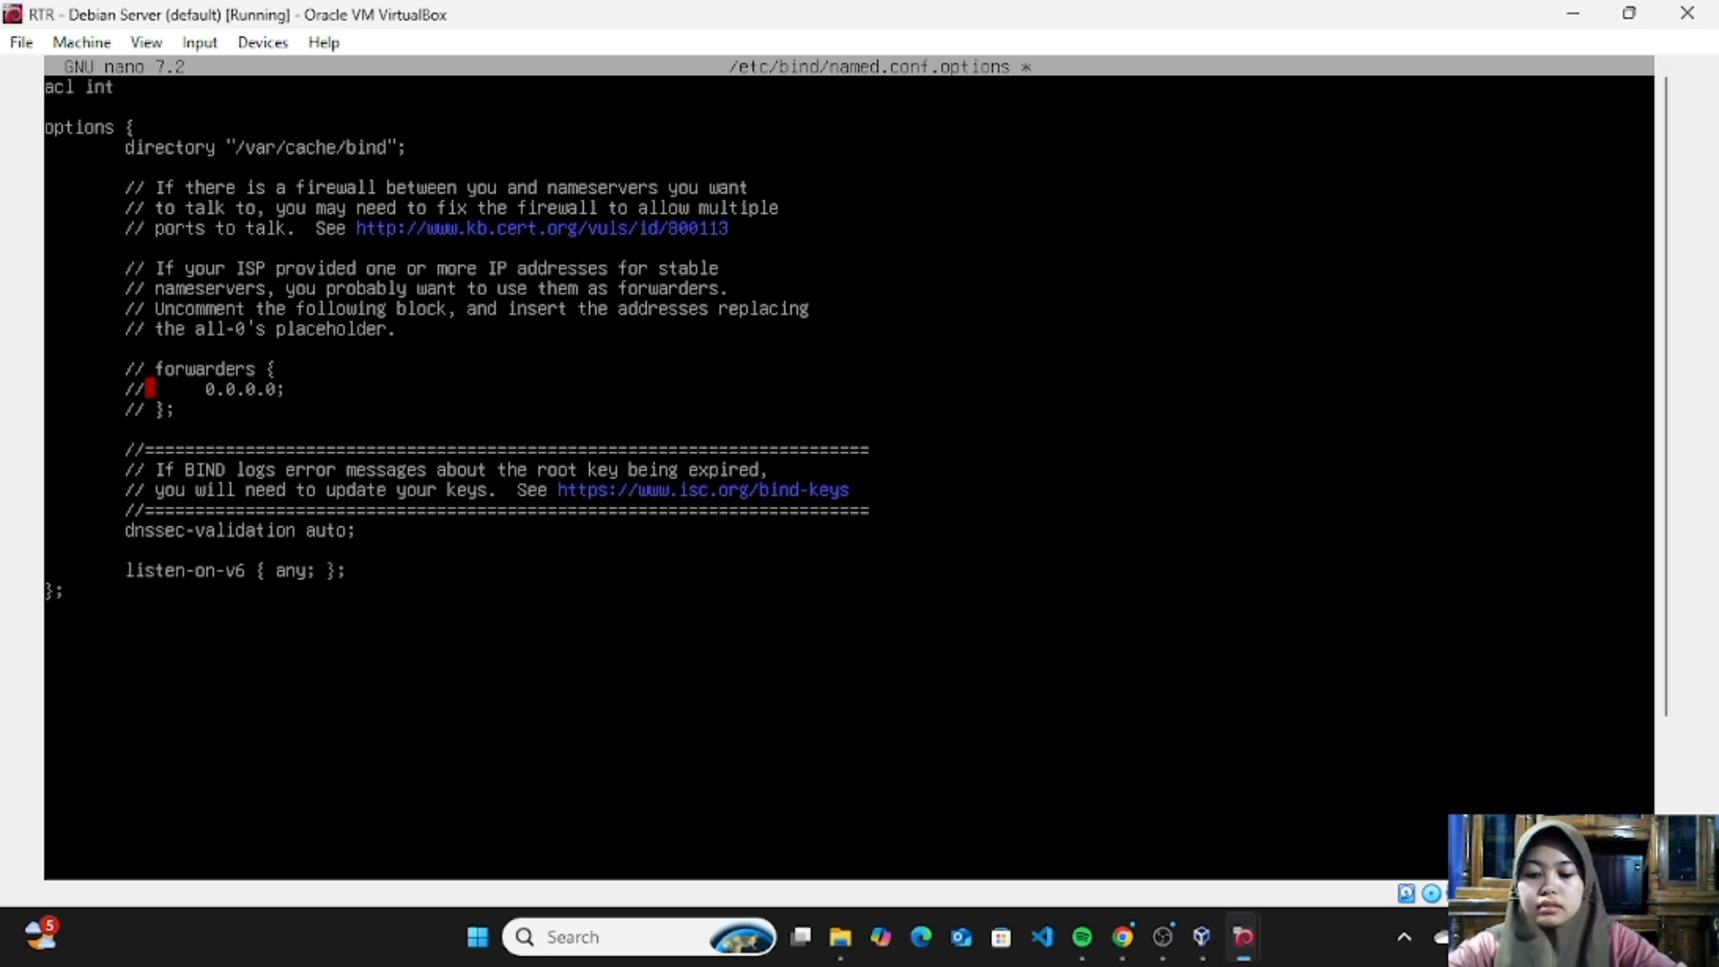
type("ernal-")
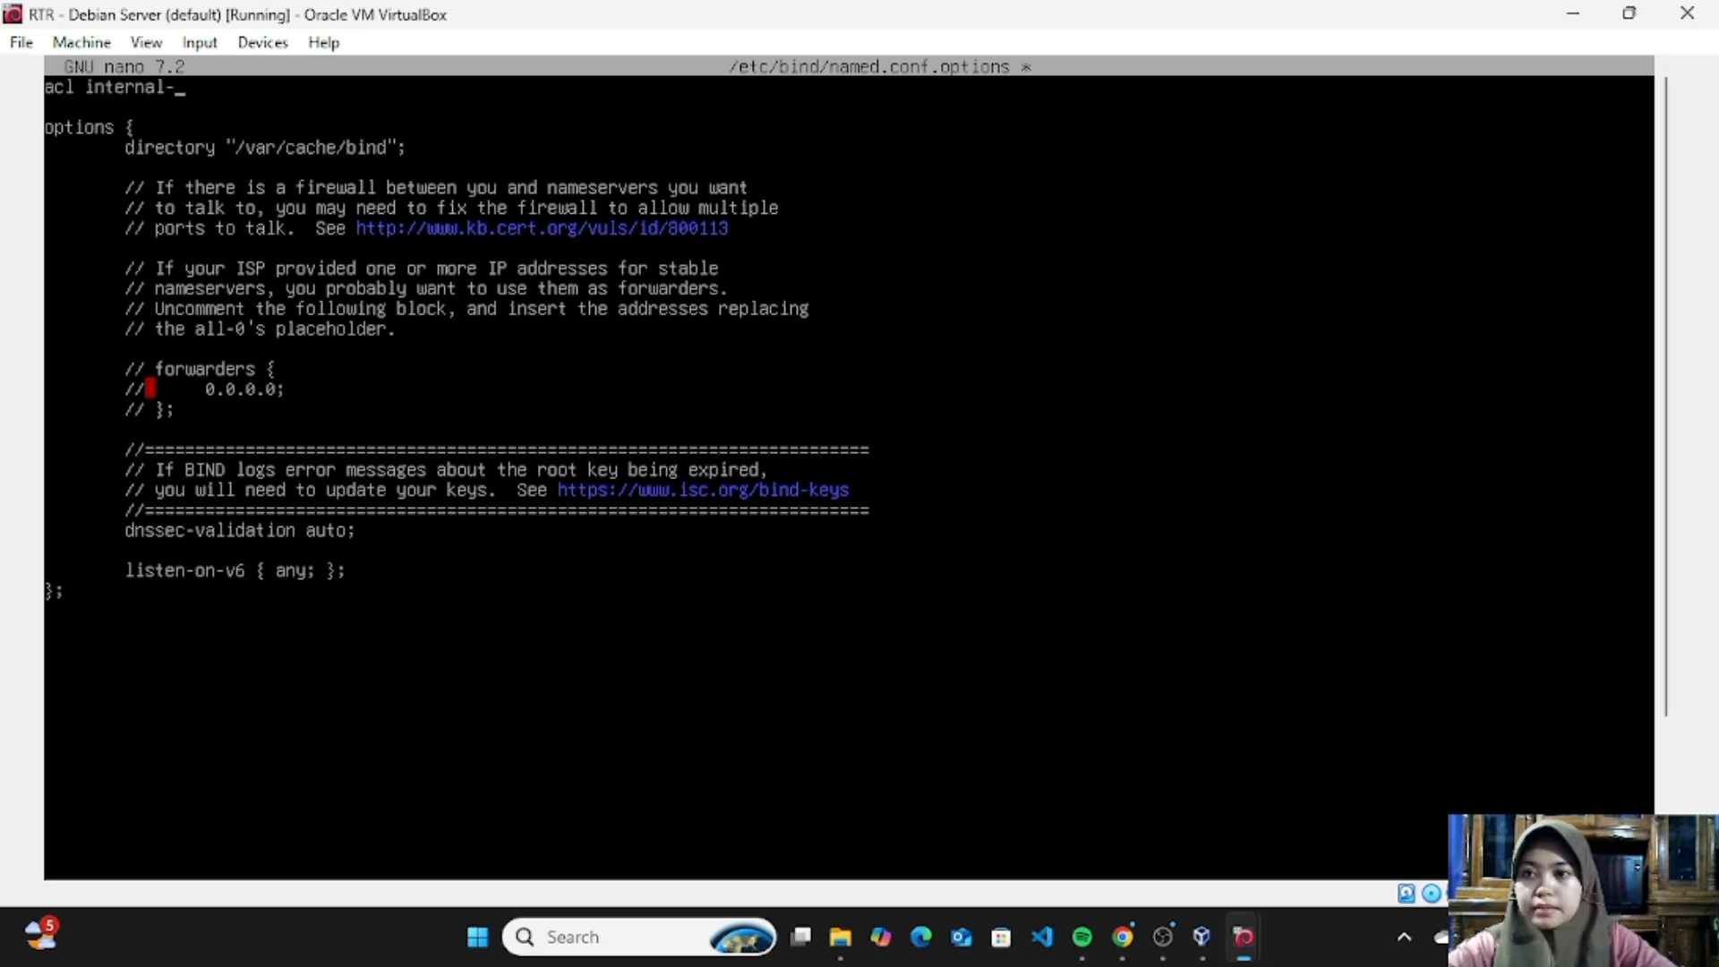
type("network")
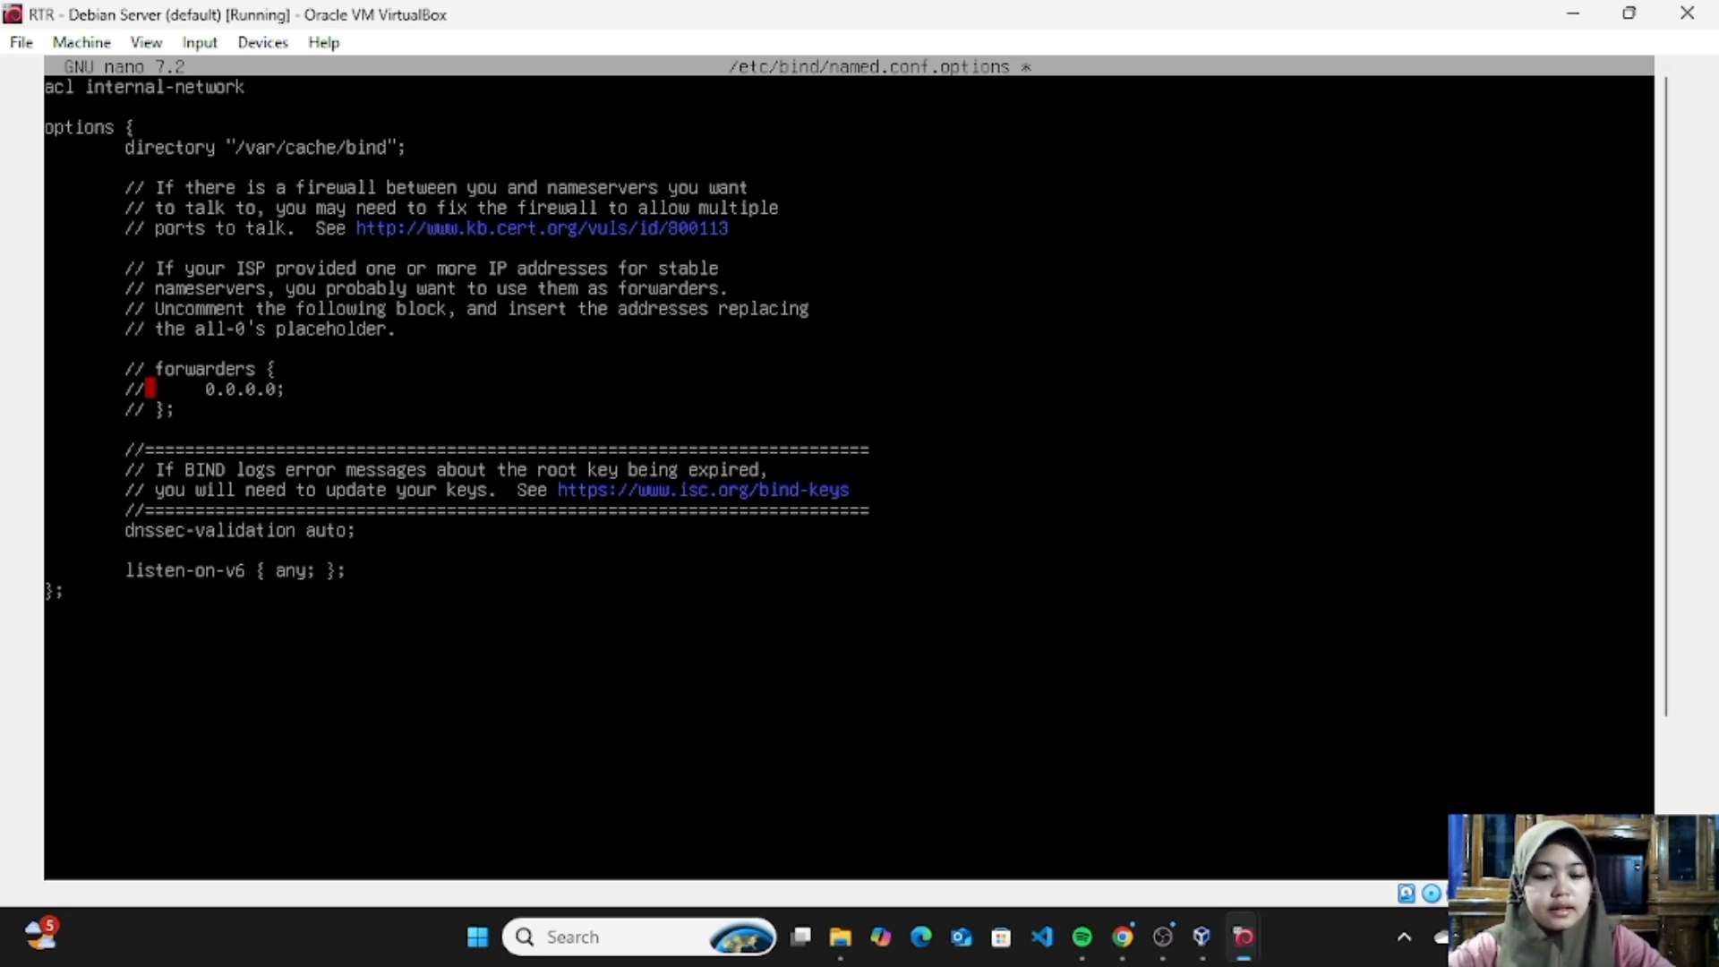
type(" {")
key("BackSpace")
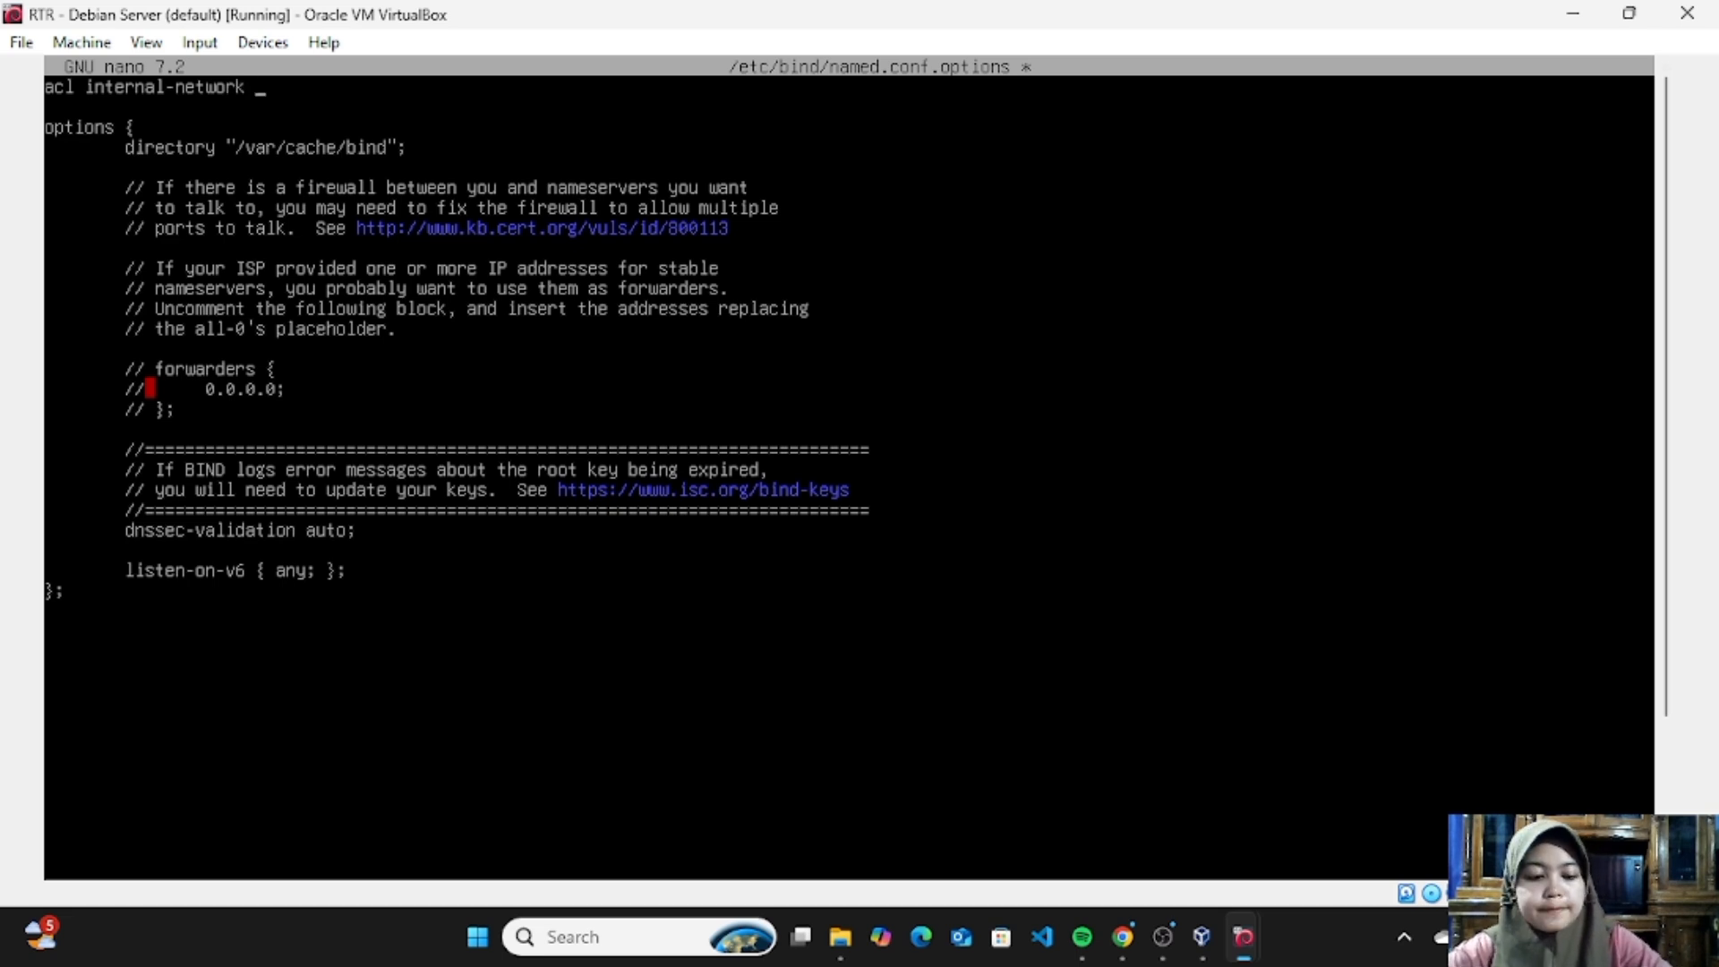
type("{")
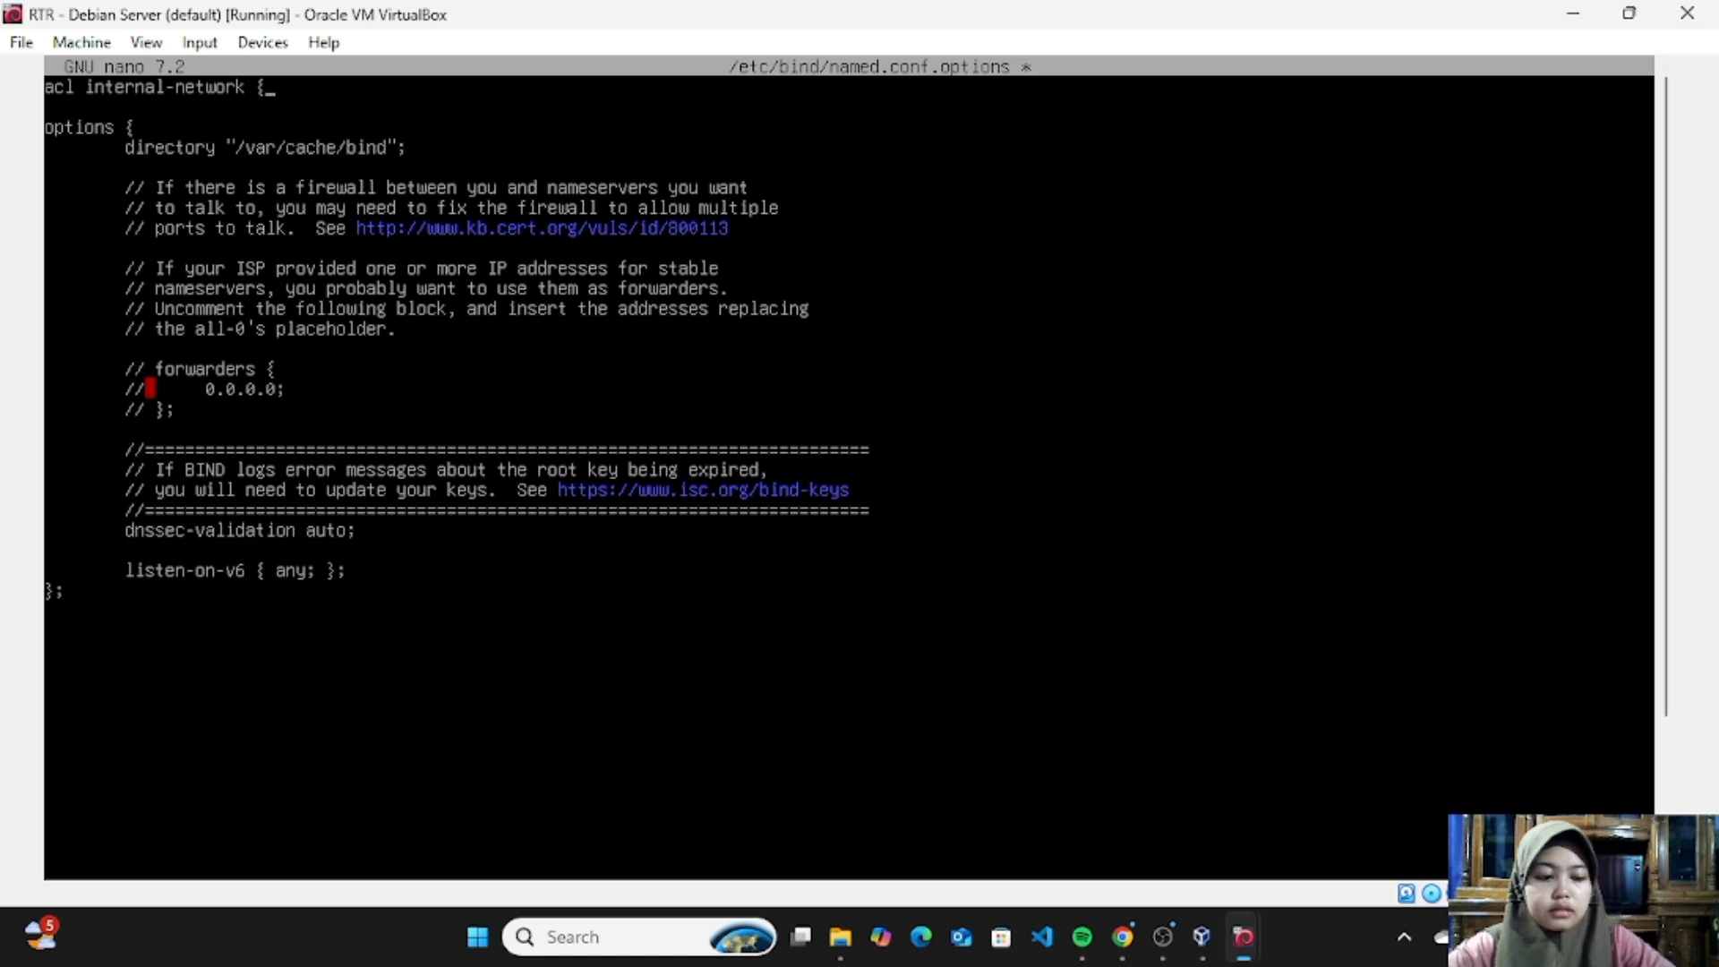
key("Return")
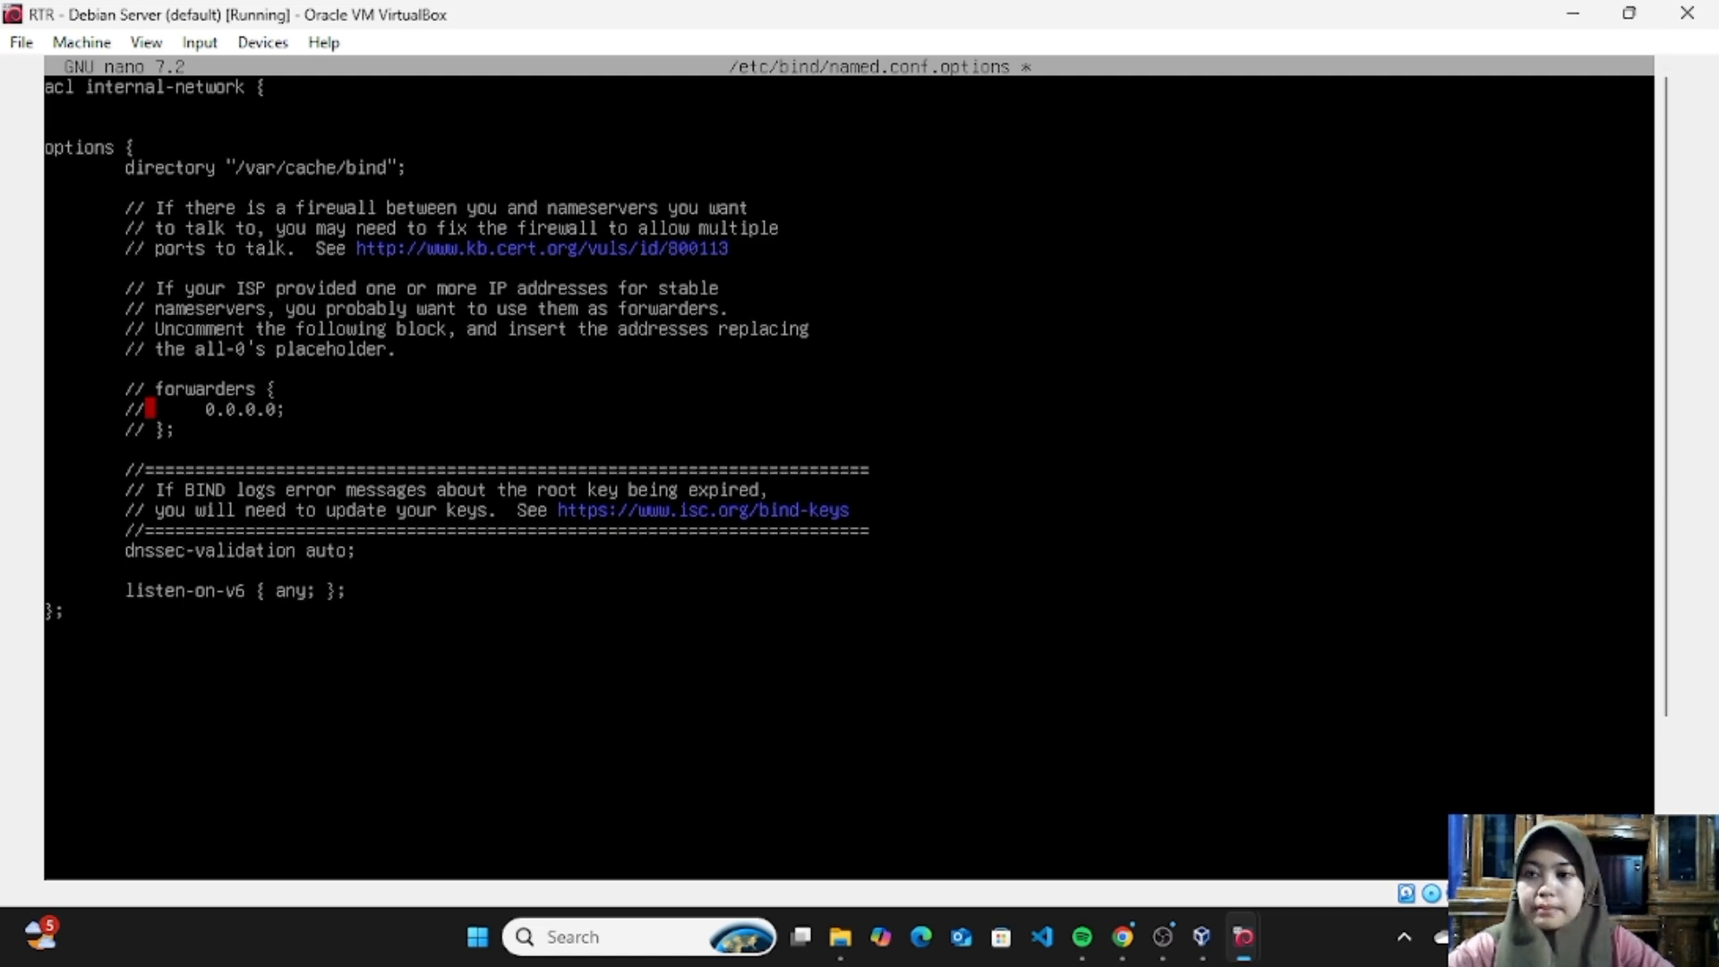
- Enter the indented network address 172.16.1.0; inside the internal-network ACL
type("1")
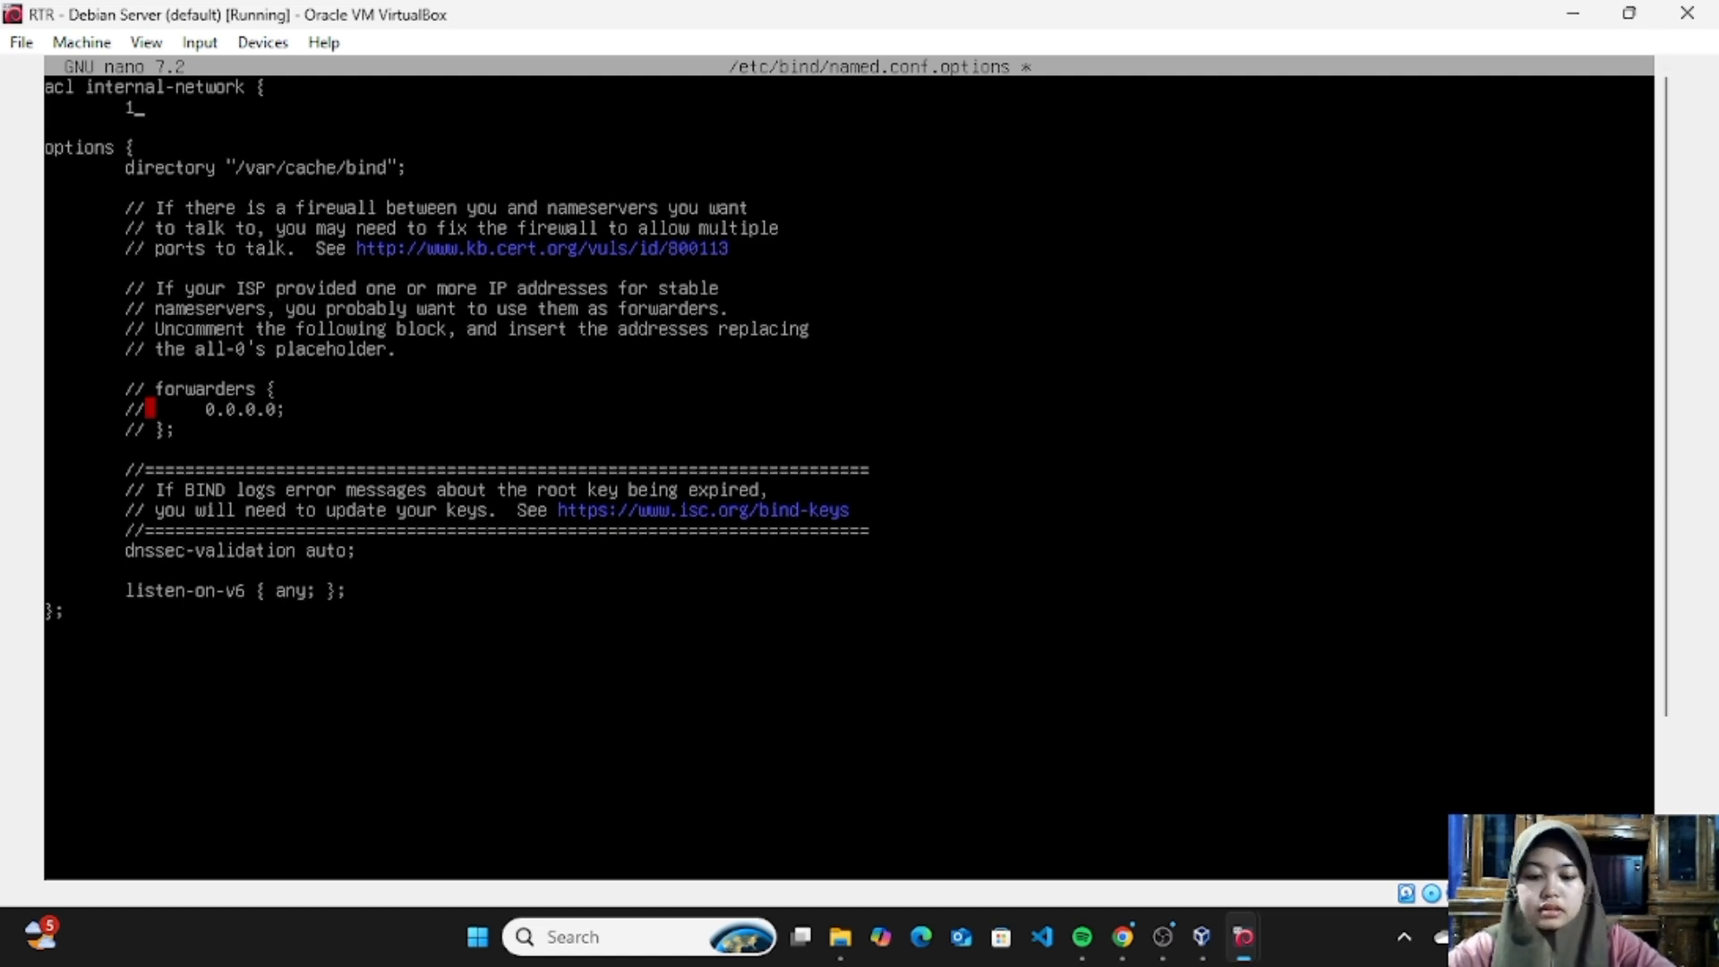
type("72.1")
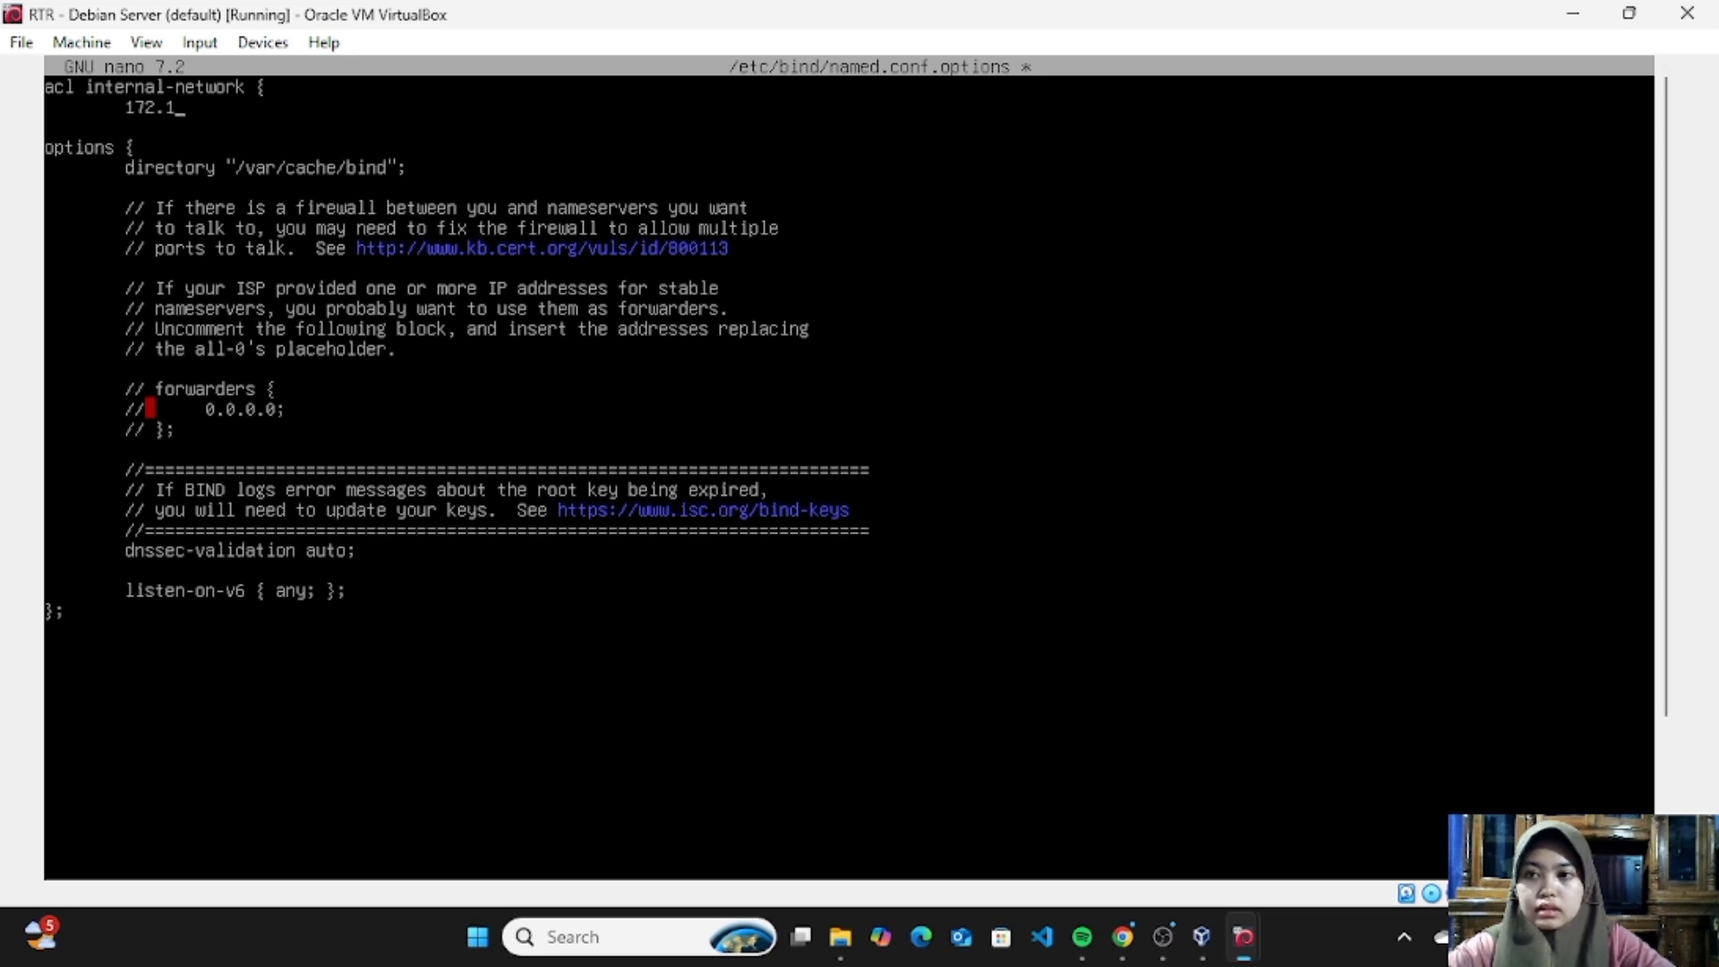
type("6.")
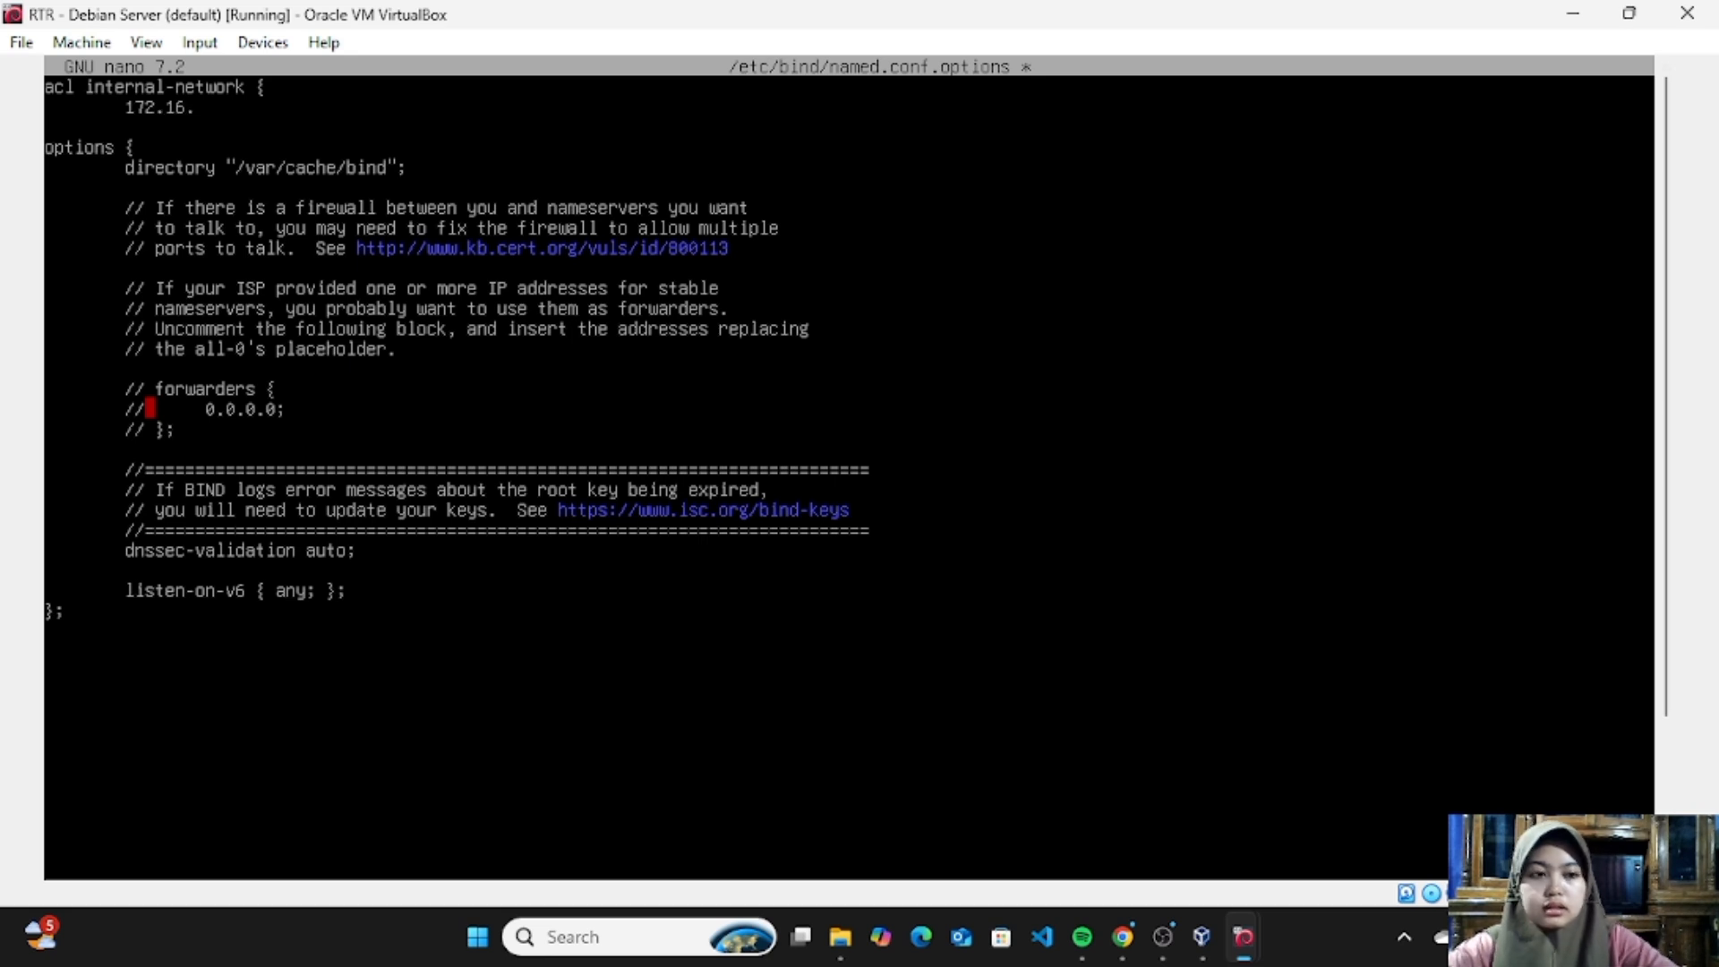
type("1.0")
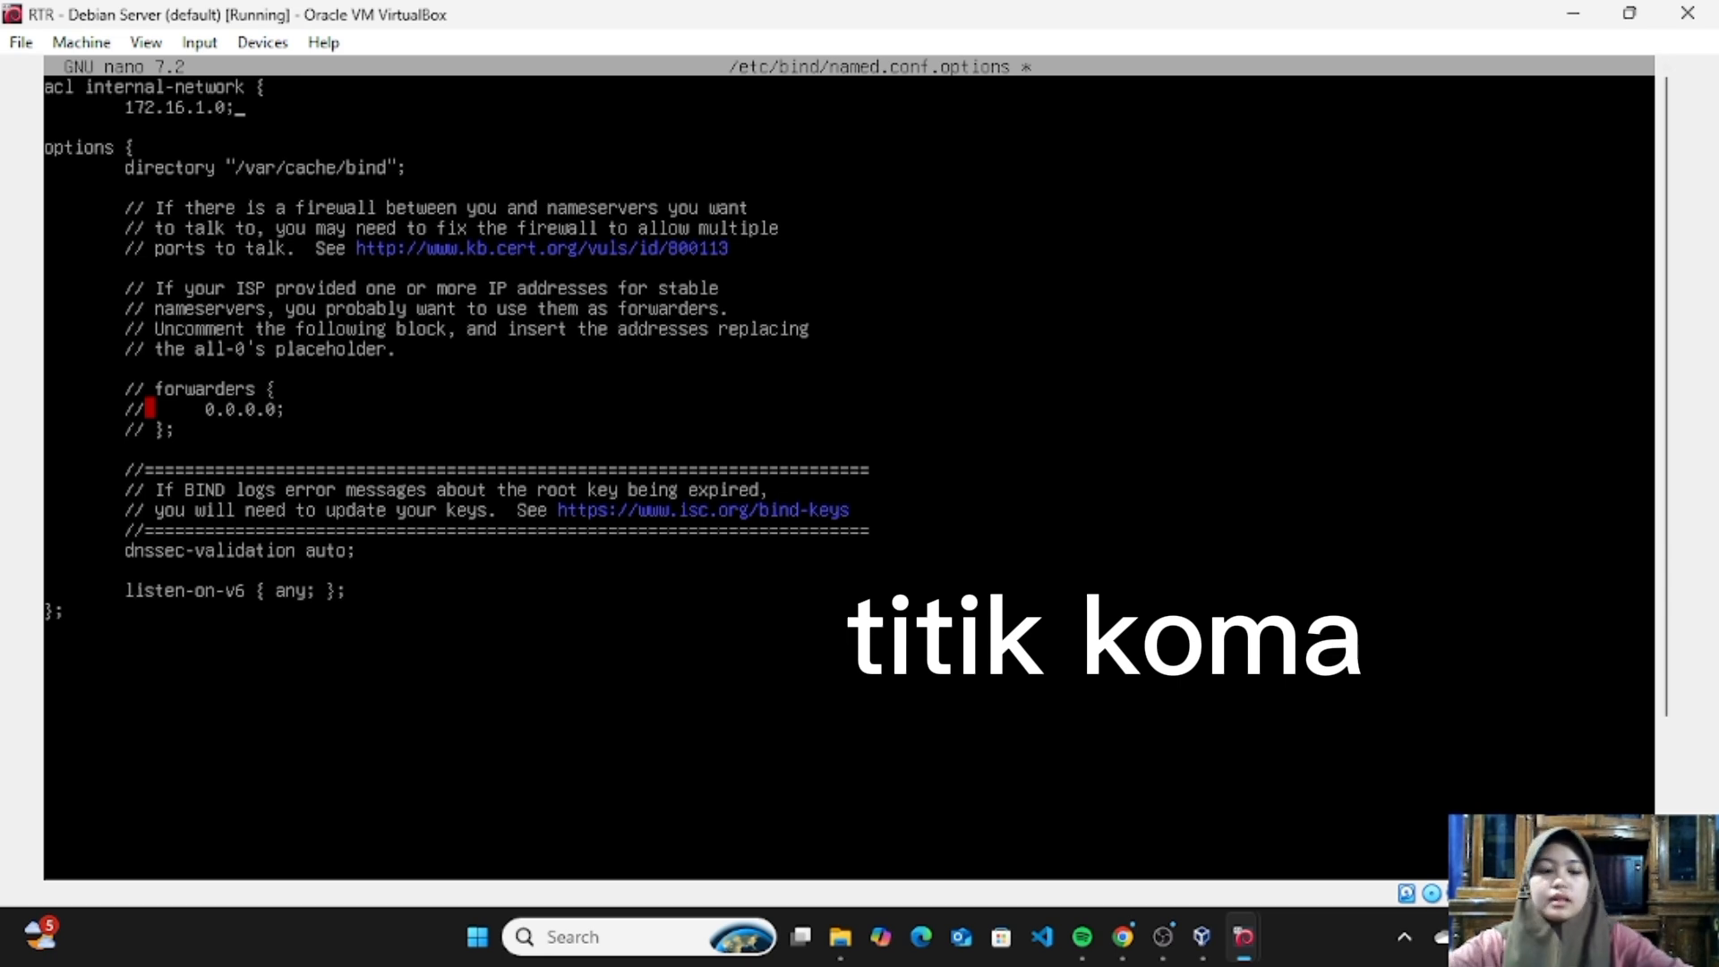
type(";")
- Close the internal-network ACL with }; on its own line above the options block
key("Return")
type("}")
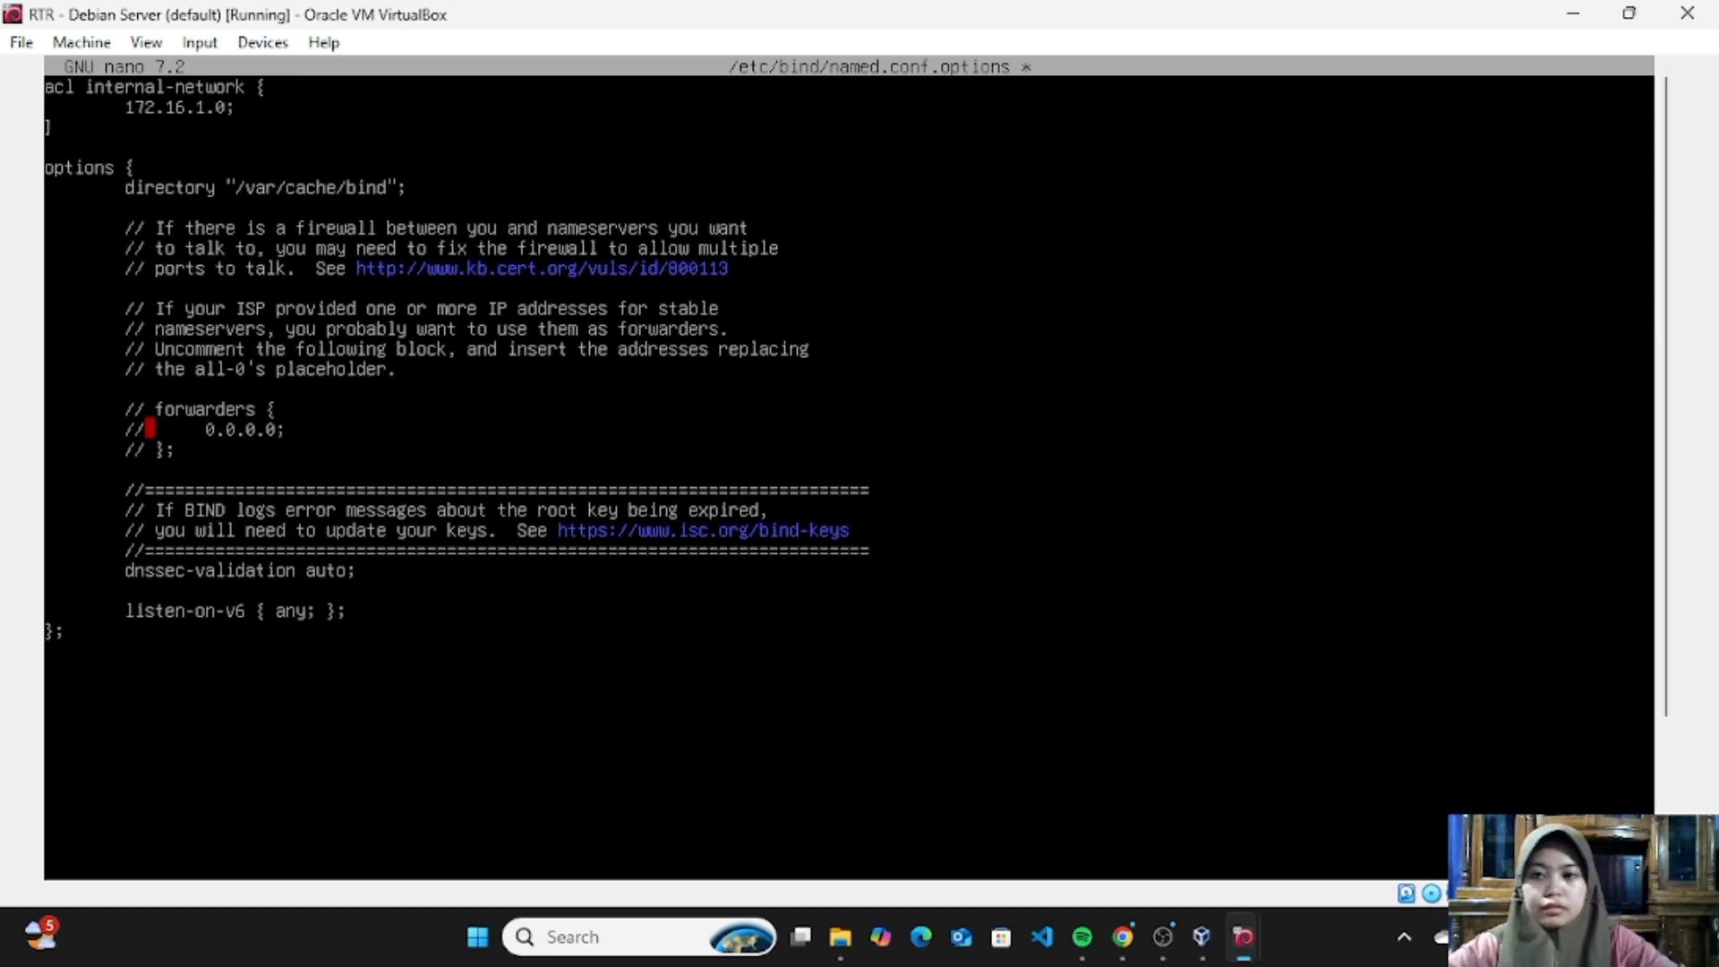
key("BackSpace")
key("Return")
key("Return")
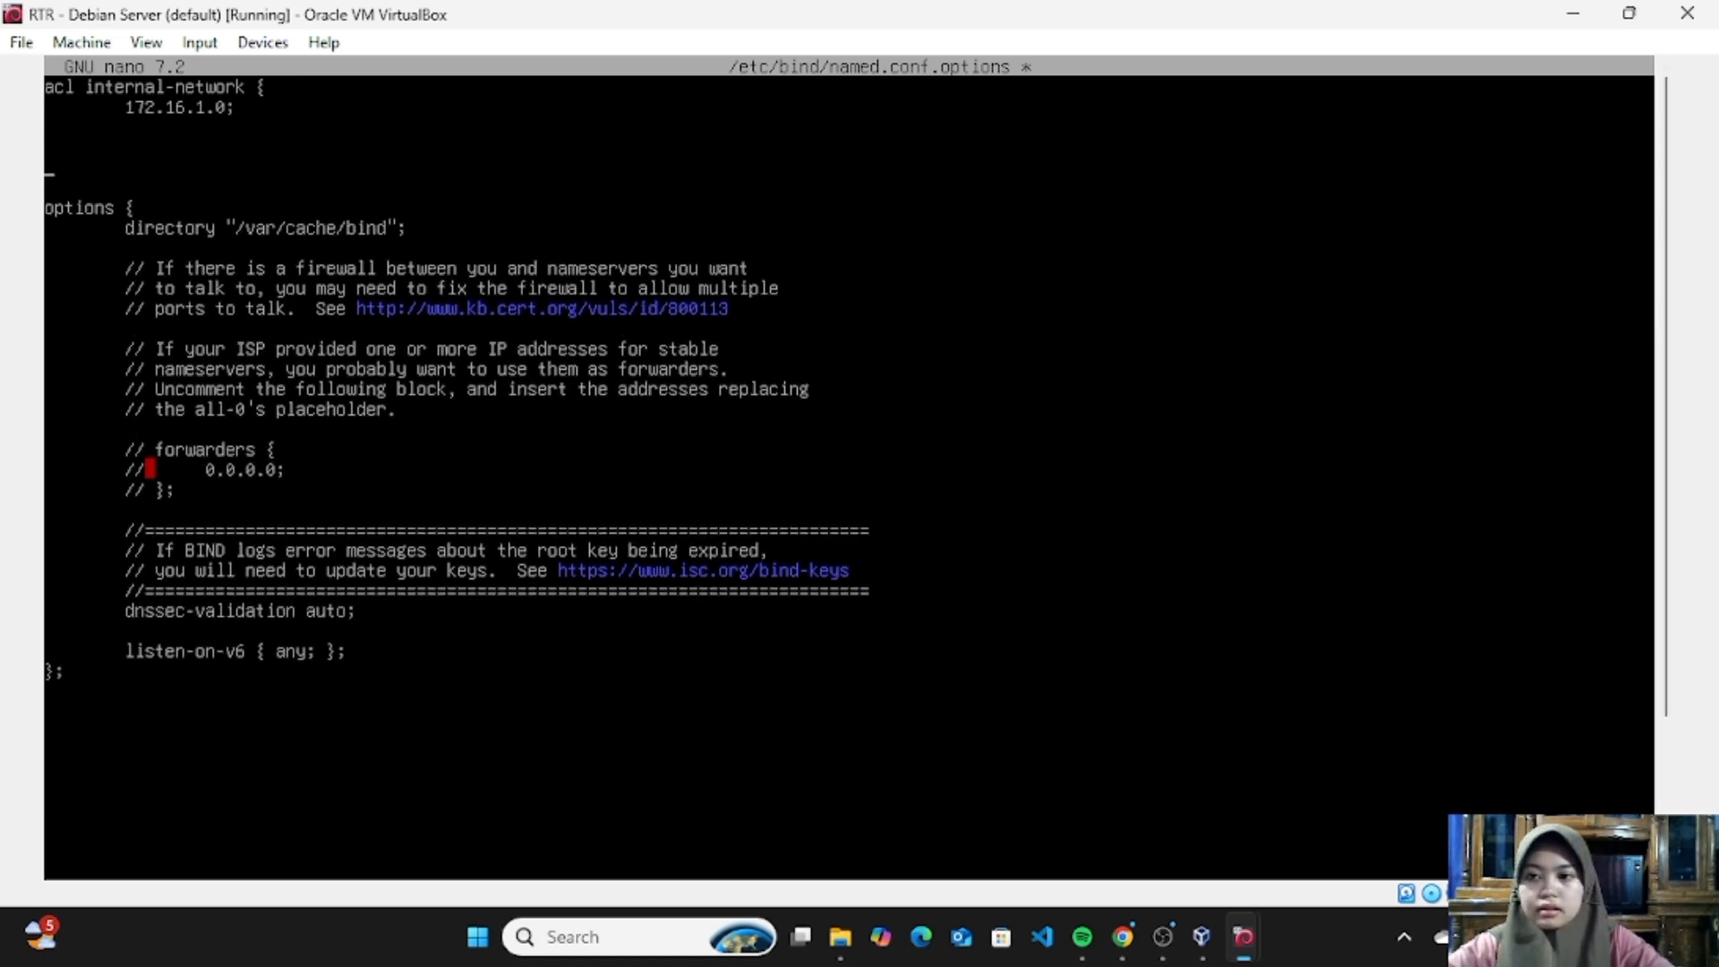
key("BackSpace")
key("BackSpace")
key("BackSpace")
key("Return")
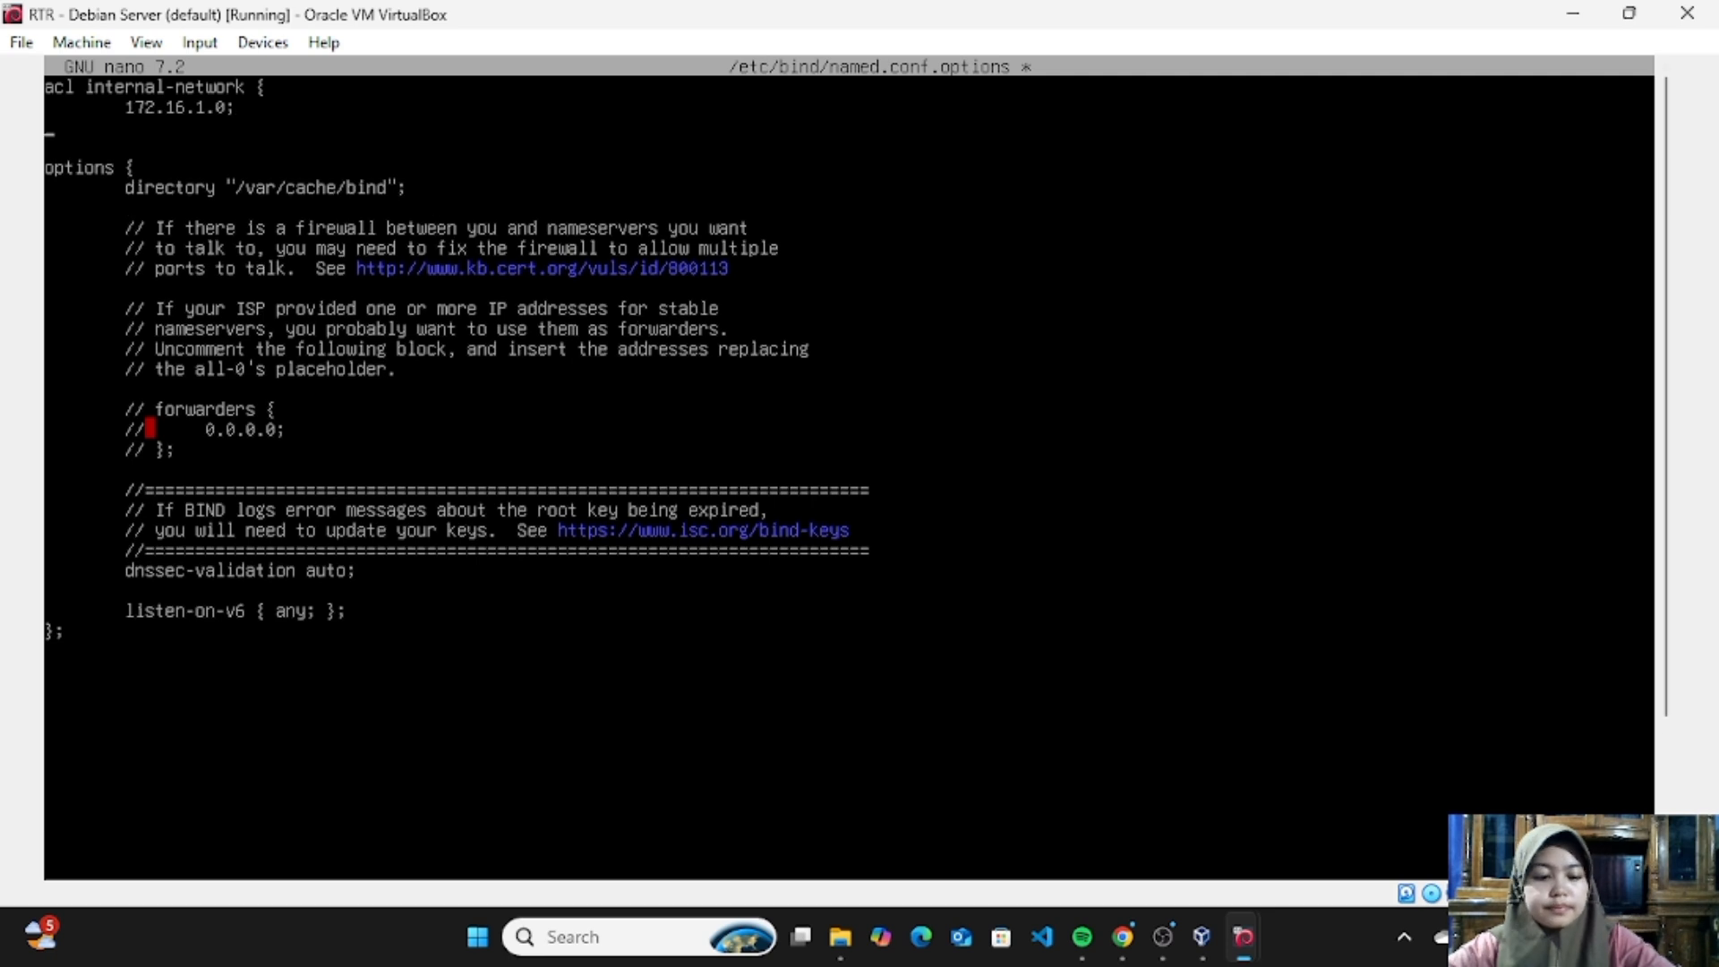
type("}")
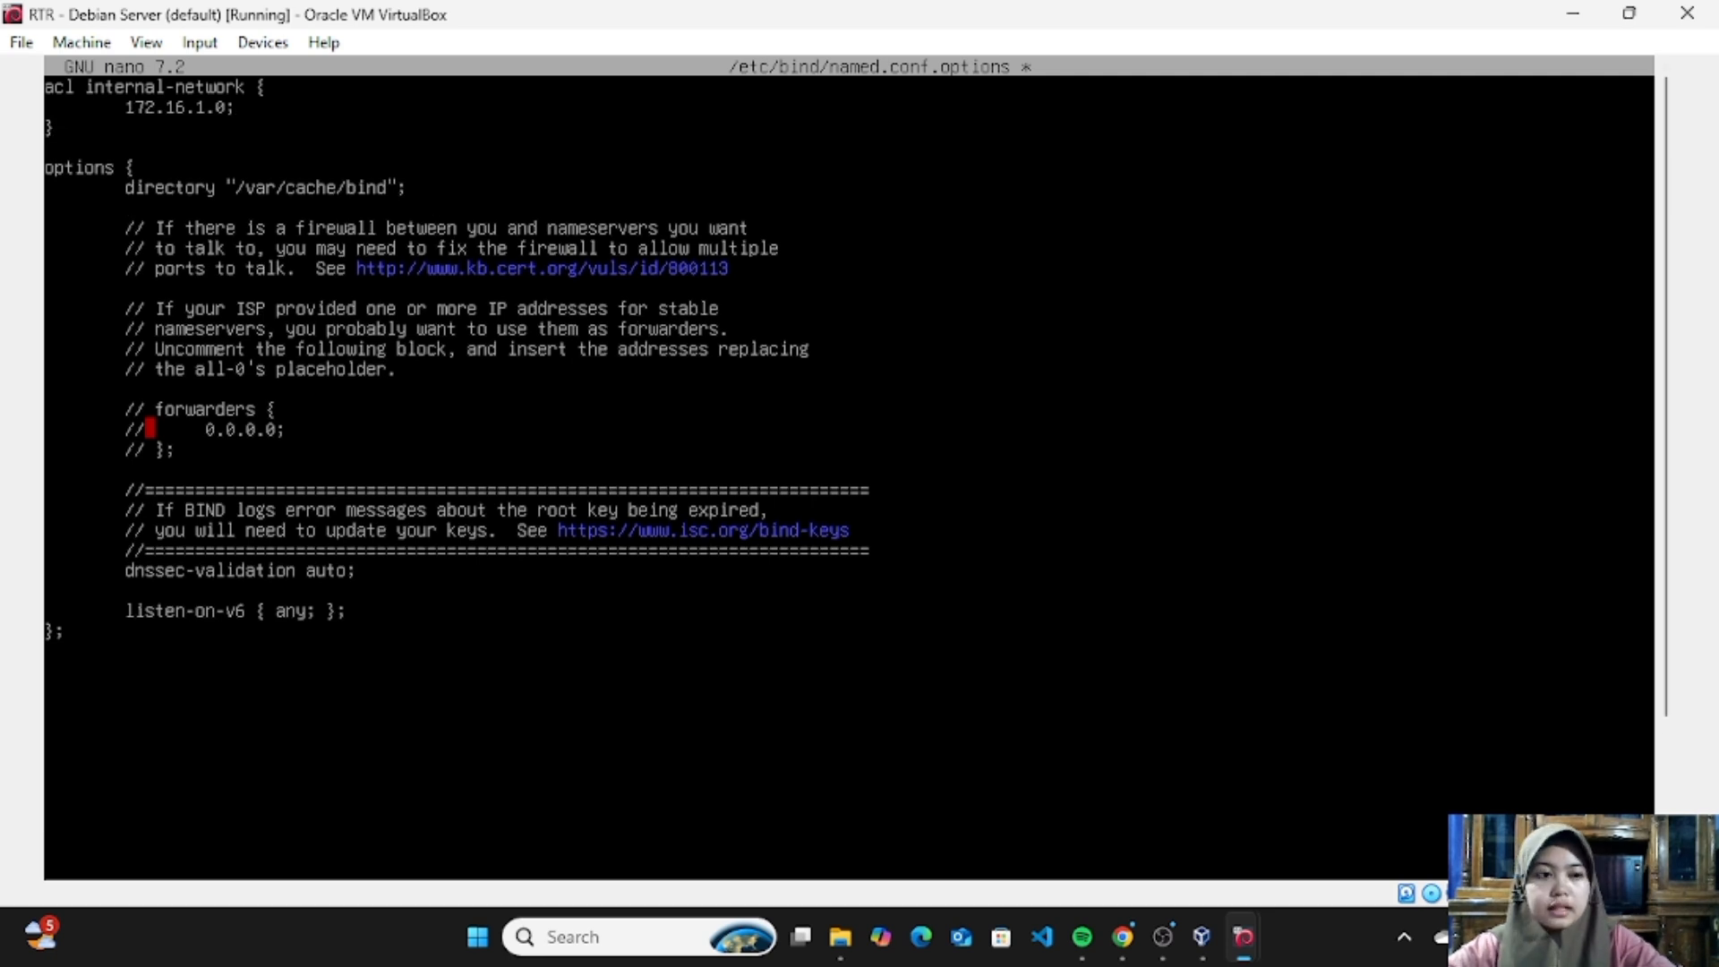
type(";")
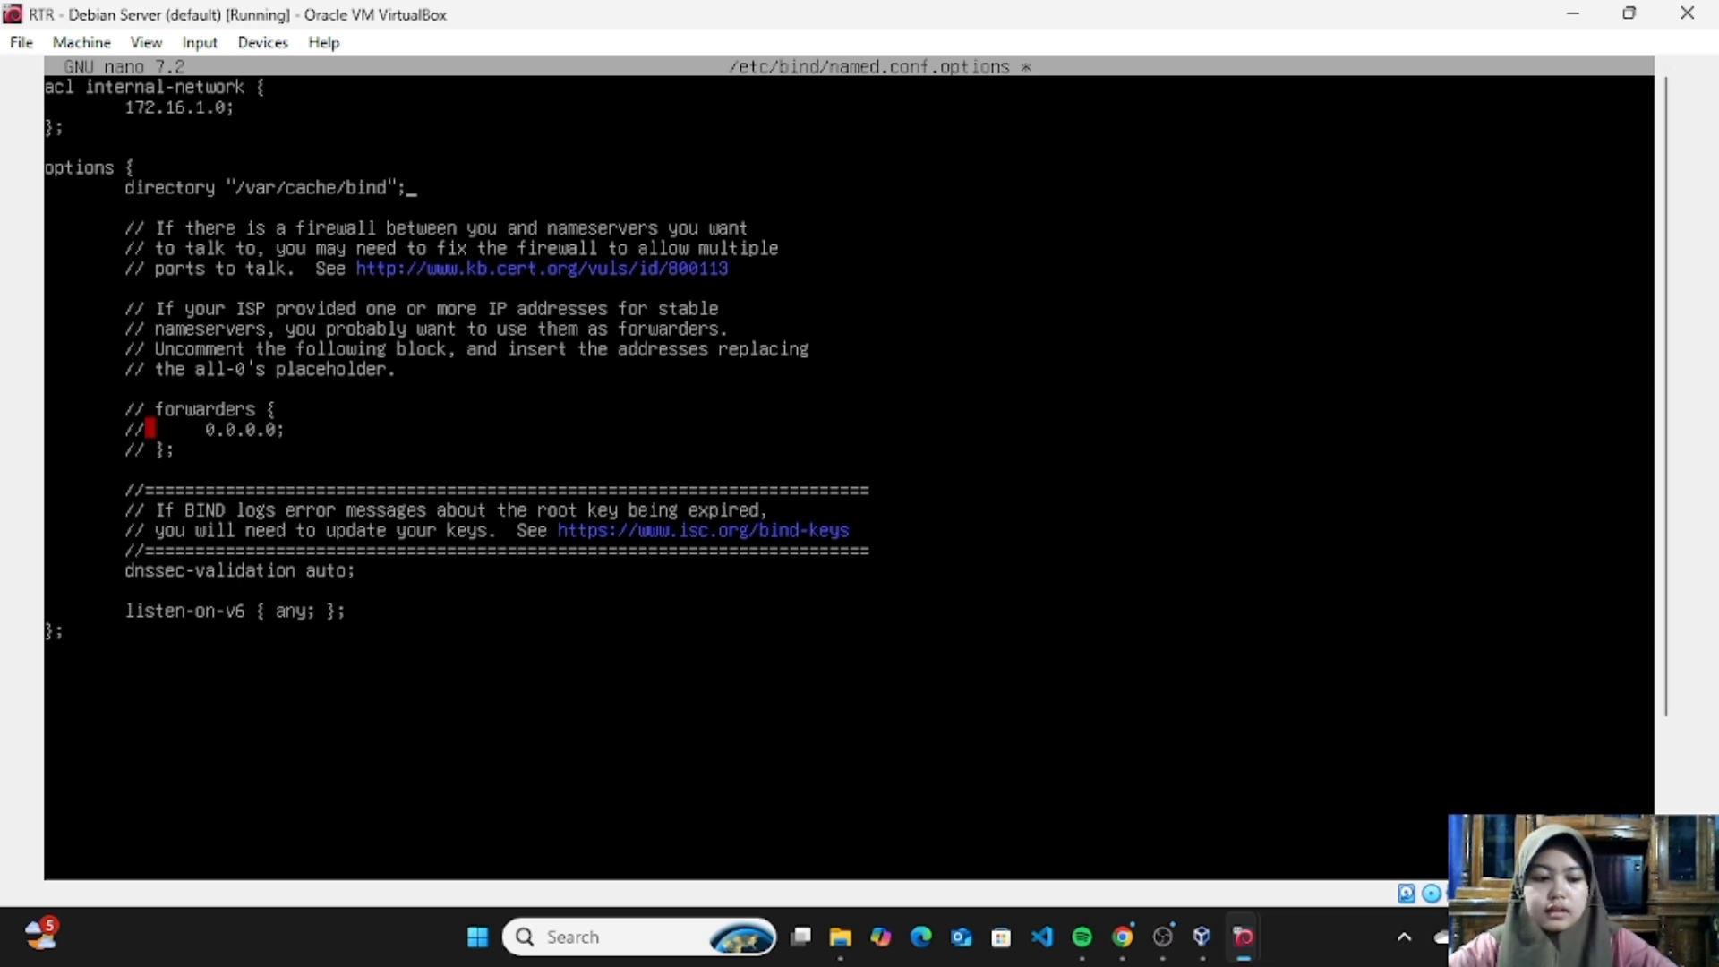
- Add an indented "recursion yes;" line below the directory entry in the options block, separated by a blank line
key("Return")
key("Return")
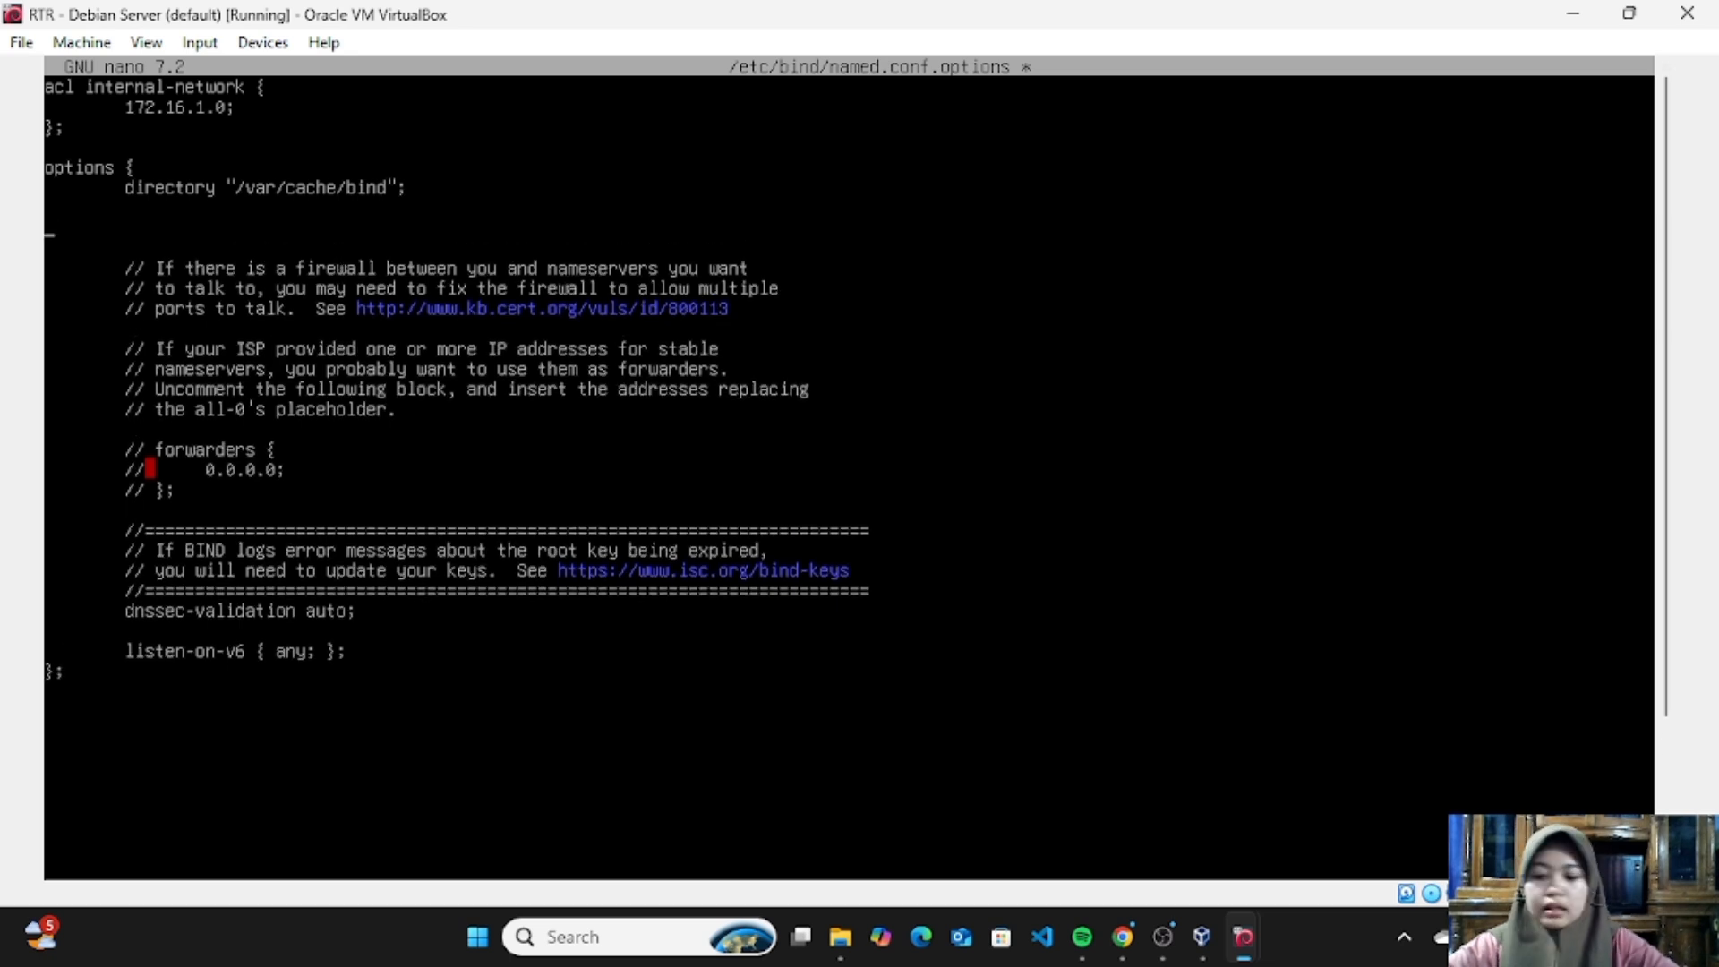
key("Tab")
type("r")
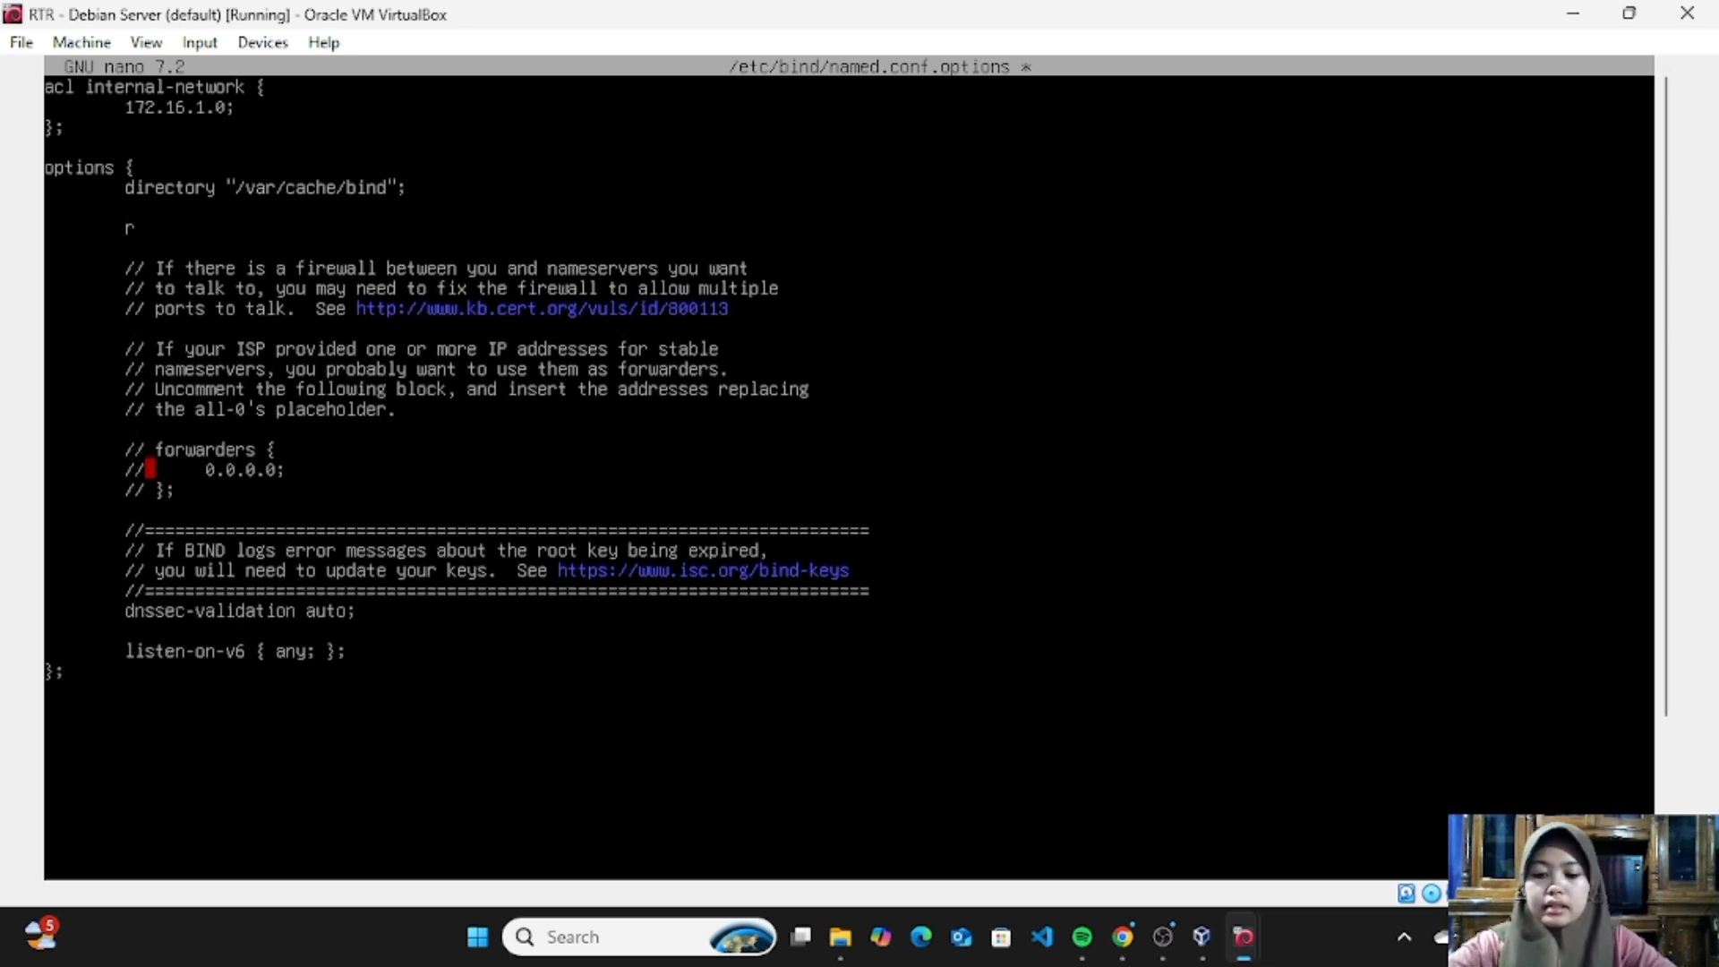
type("ecurs")
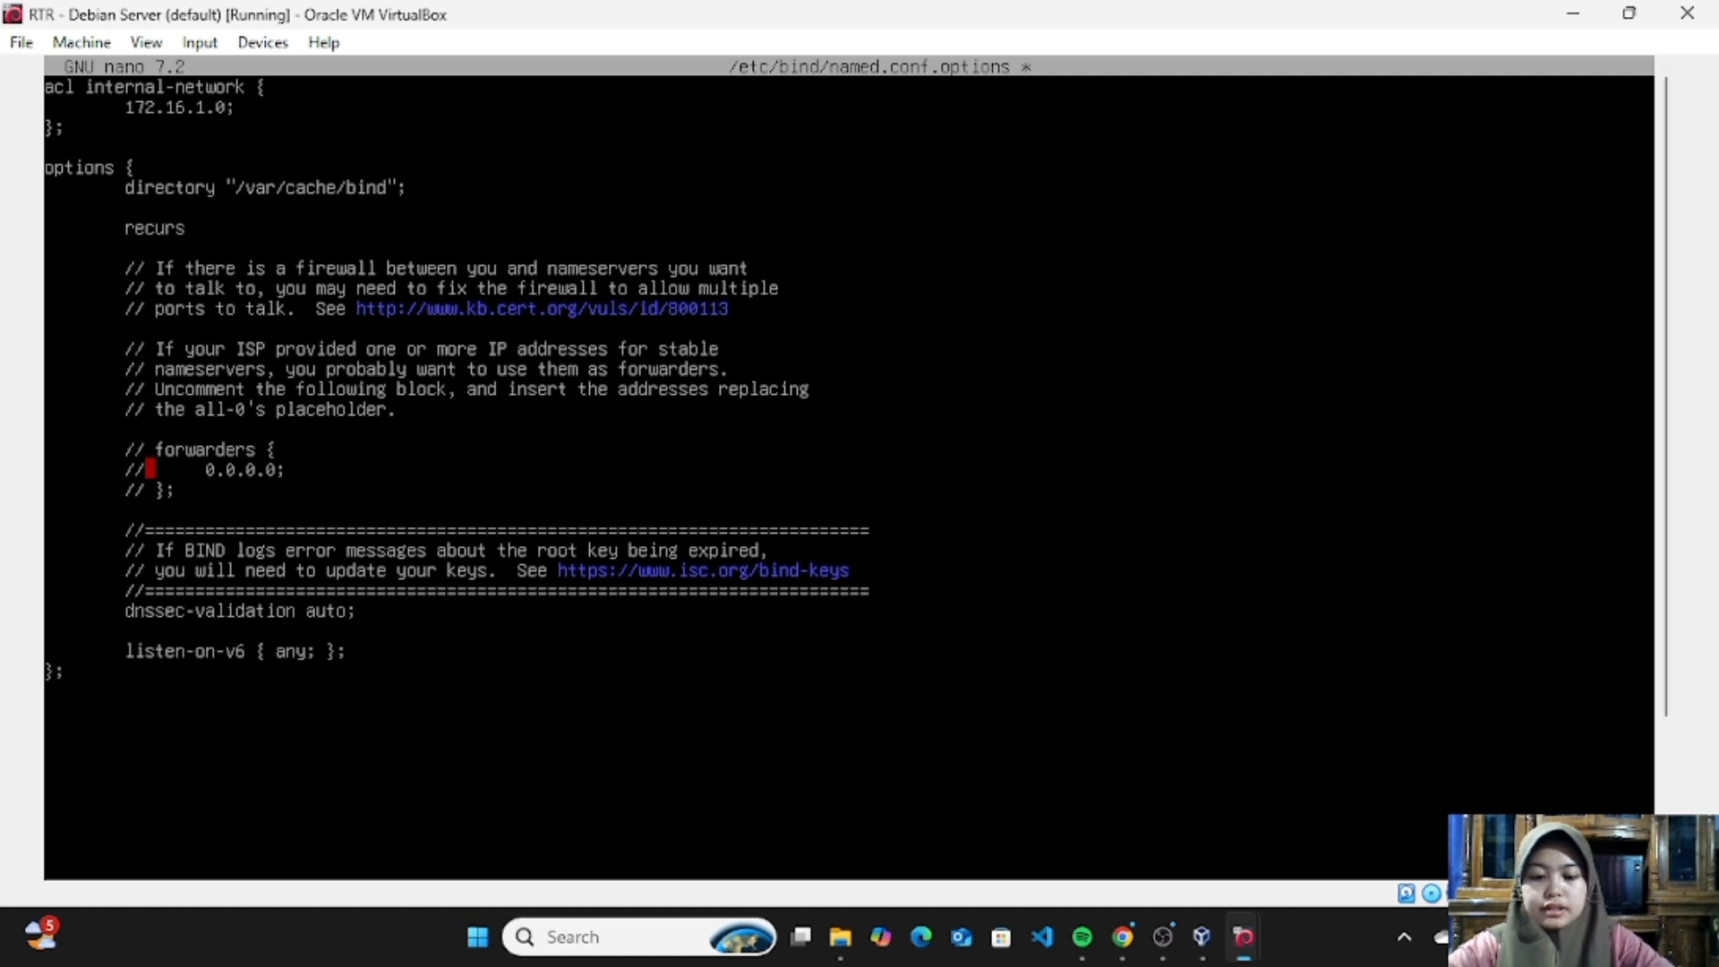
type("ion")
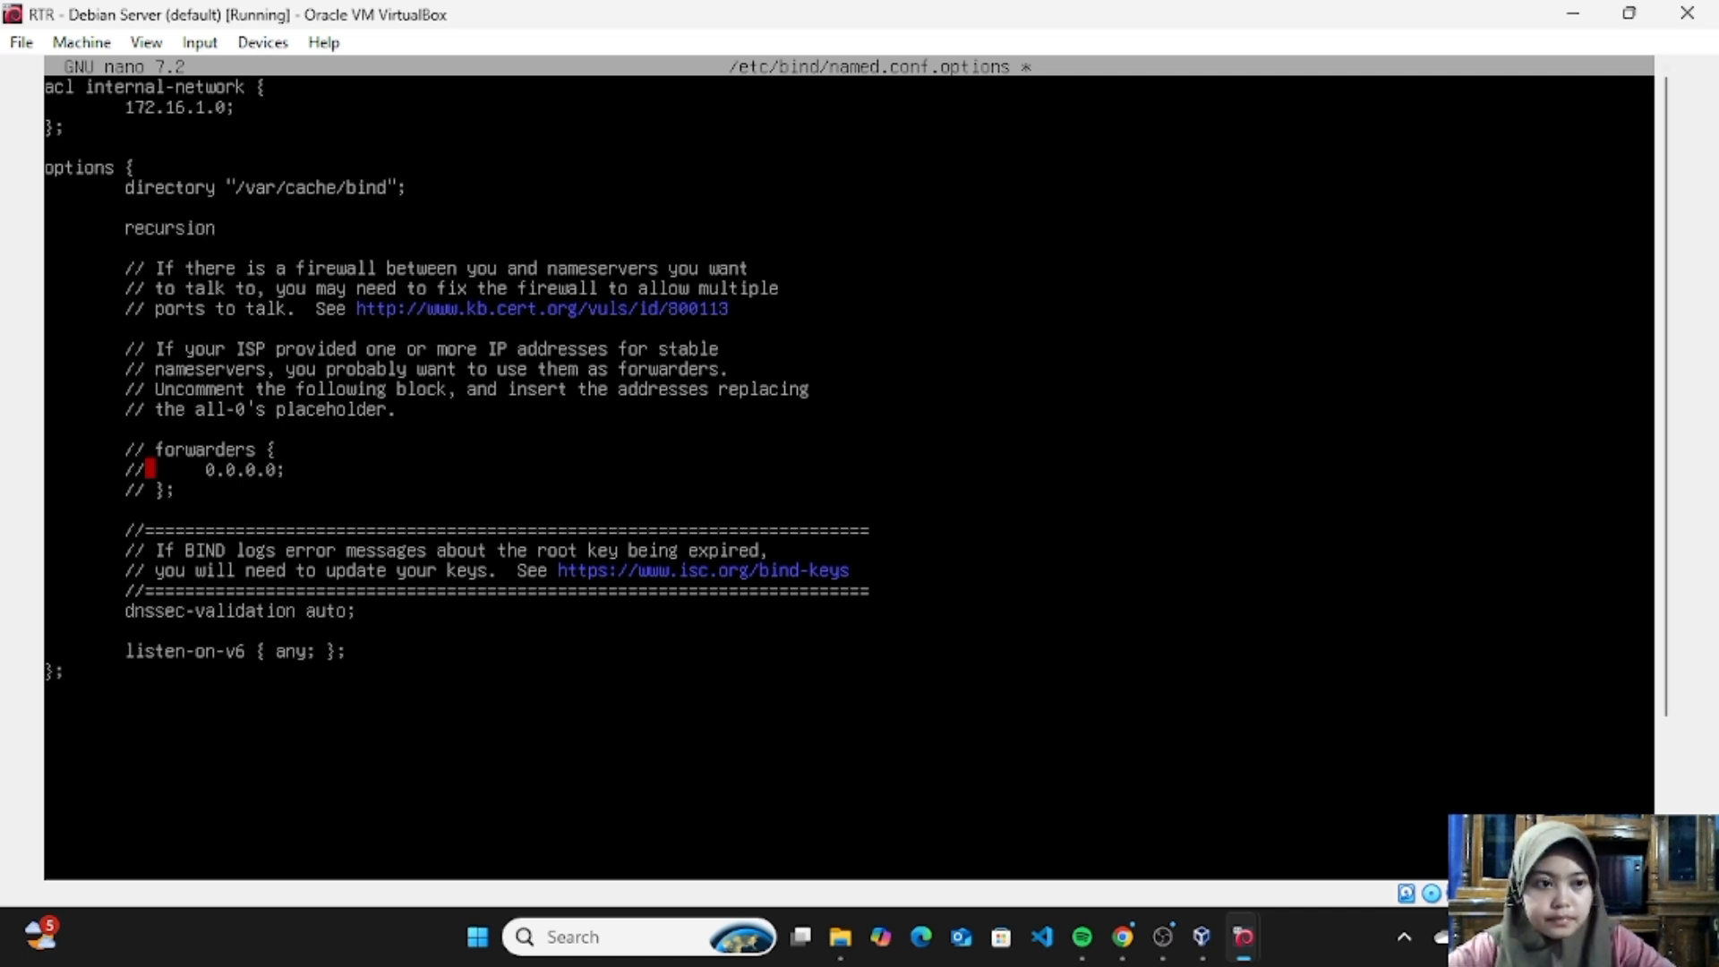
type(" yes;")
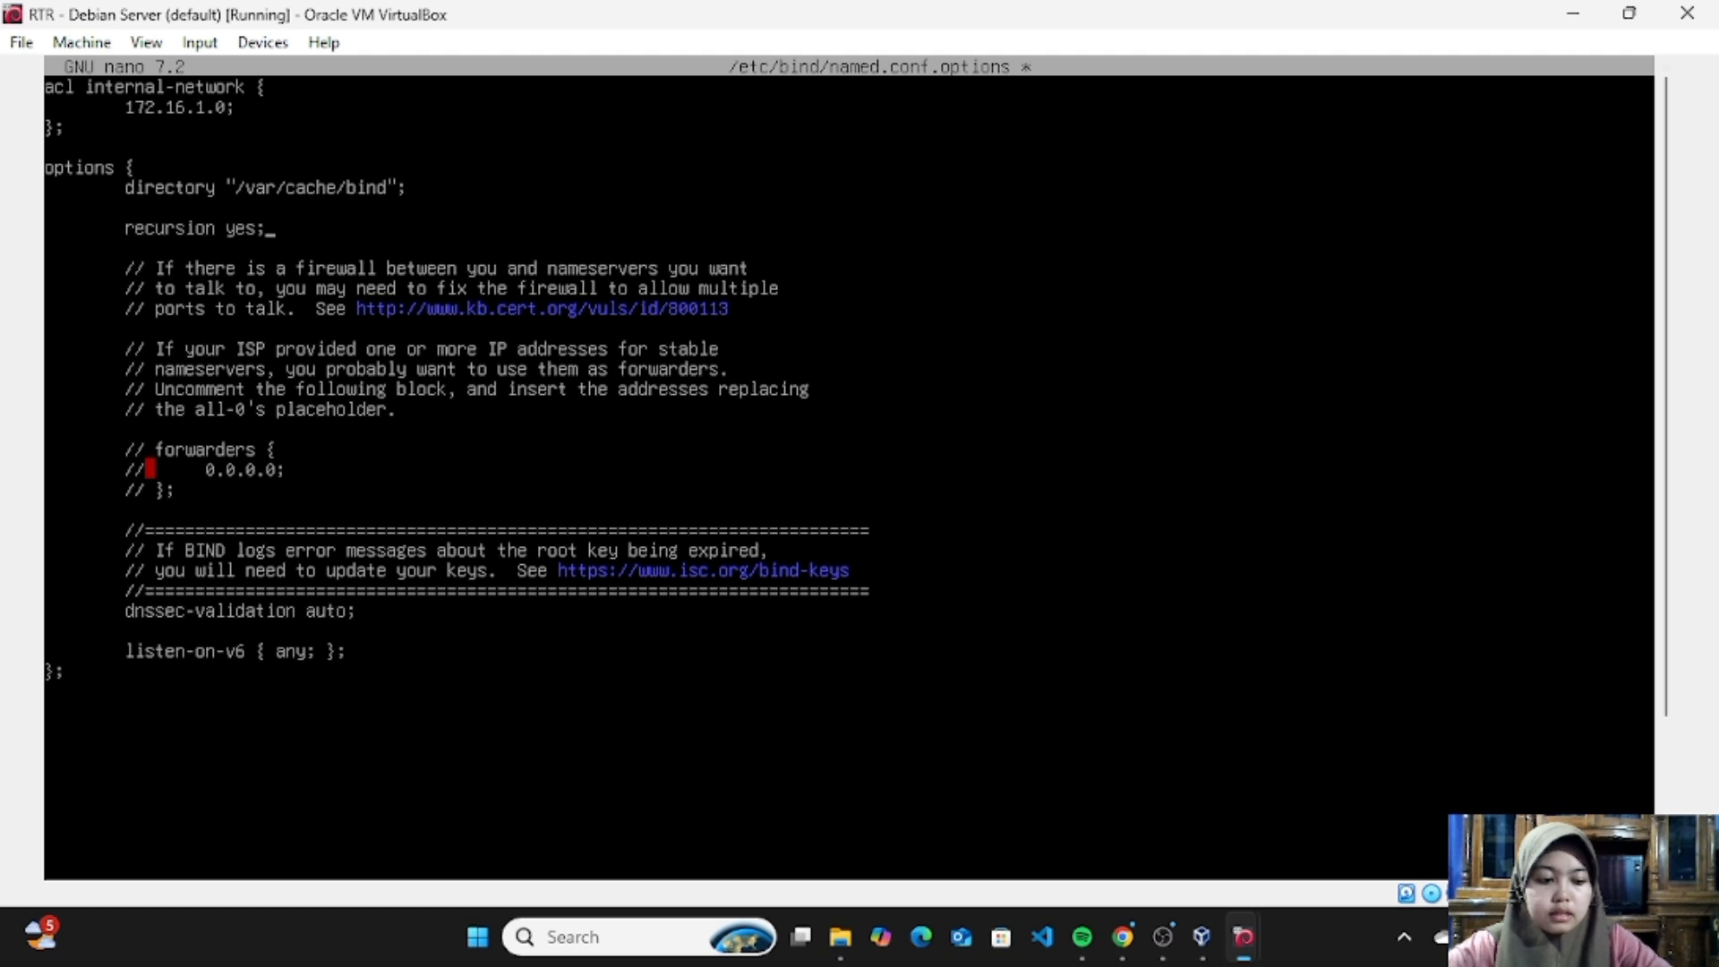
- Begin an allow-query directive with its opening brace on the line below "recursion yes;"
key("Return")
type("all")
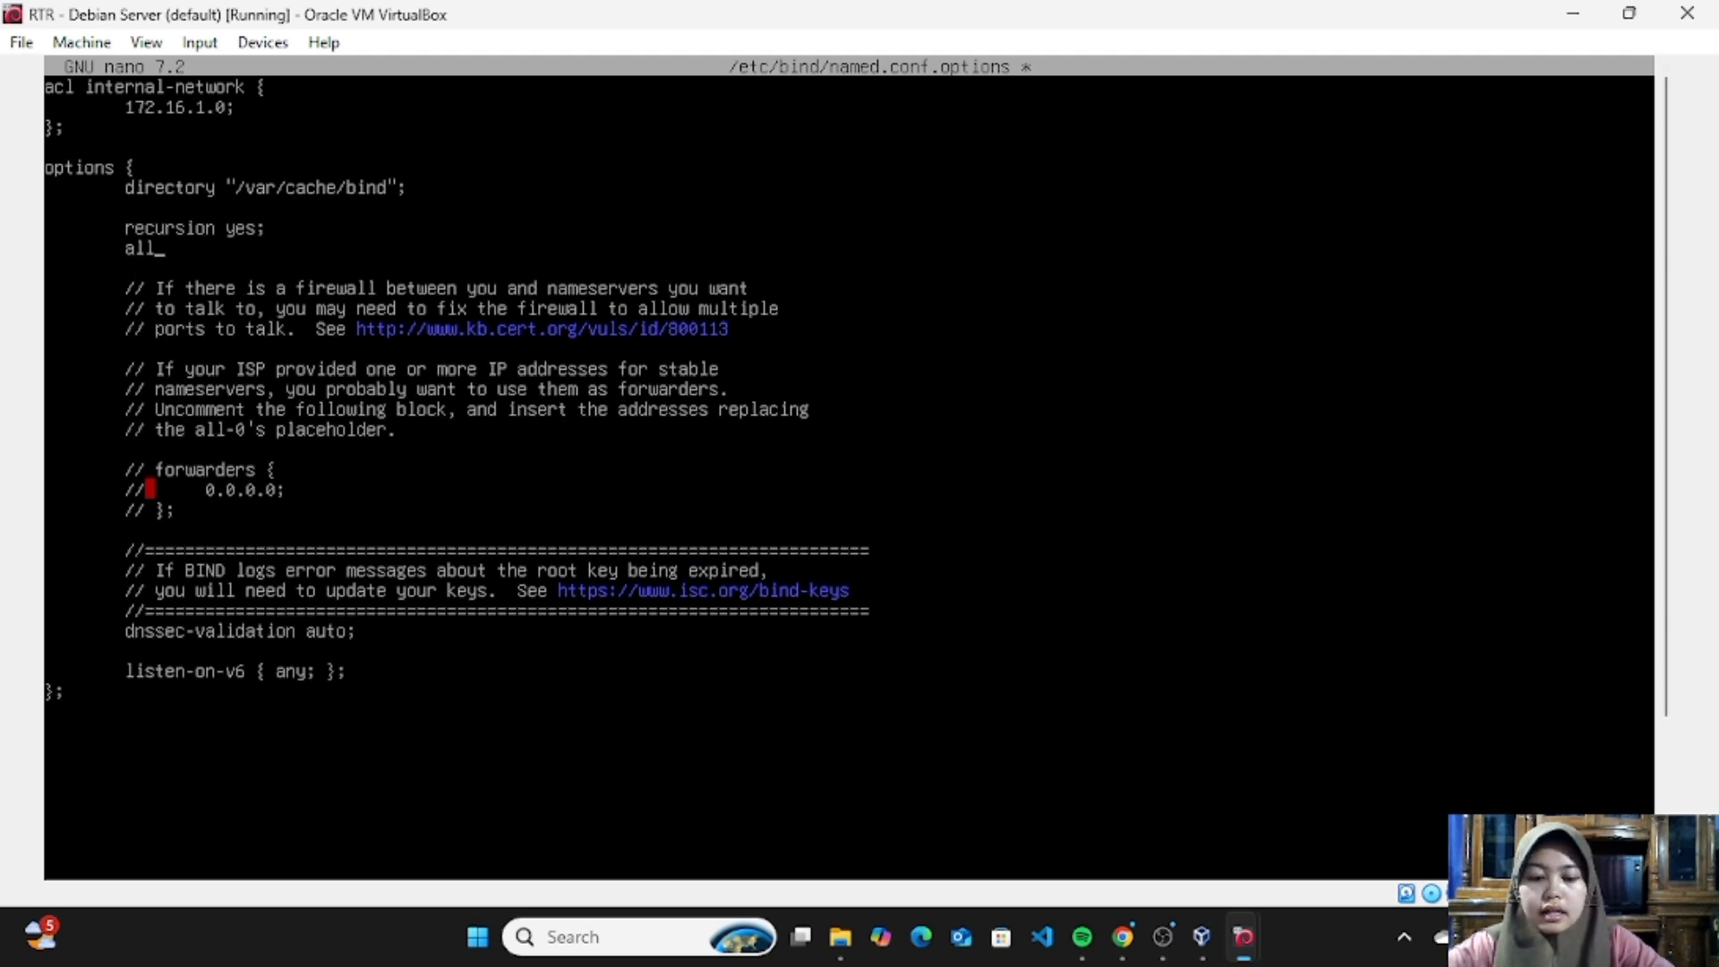
type("ow-")
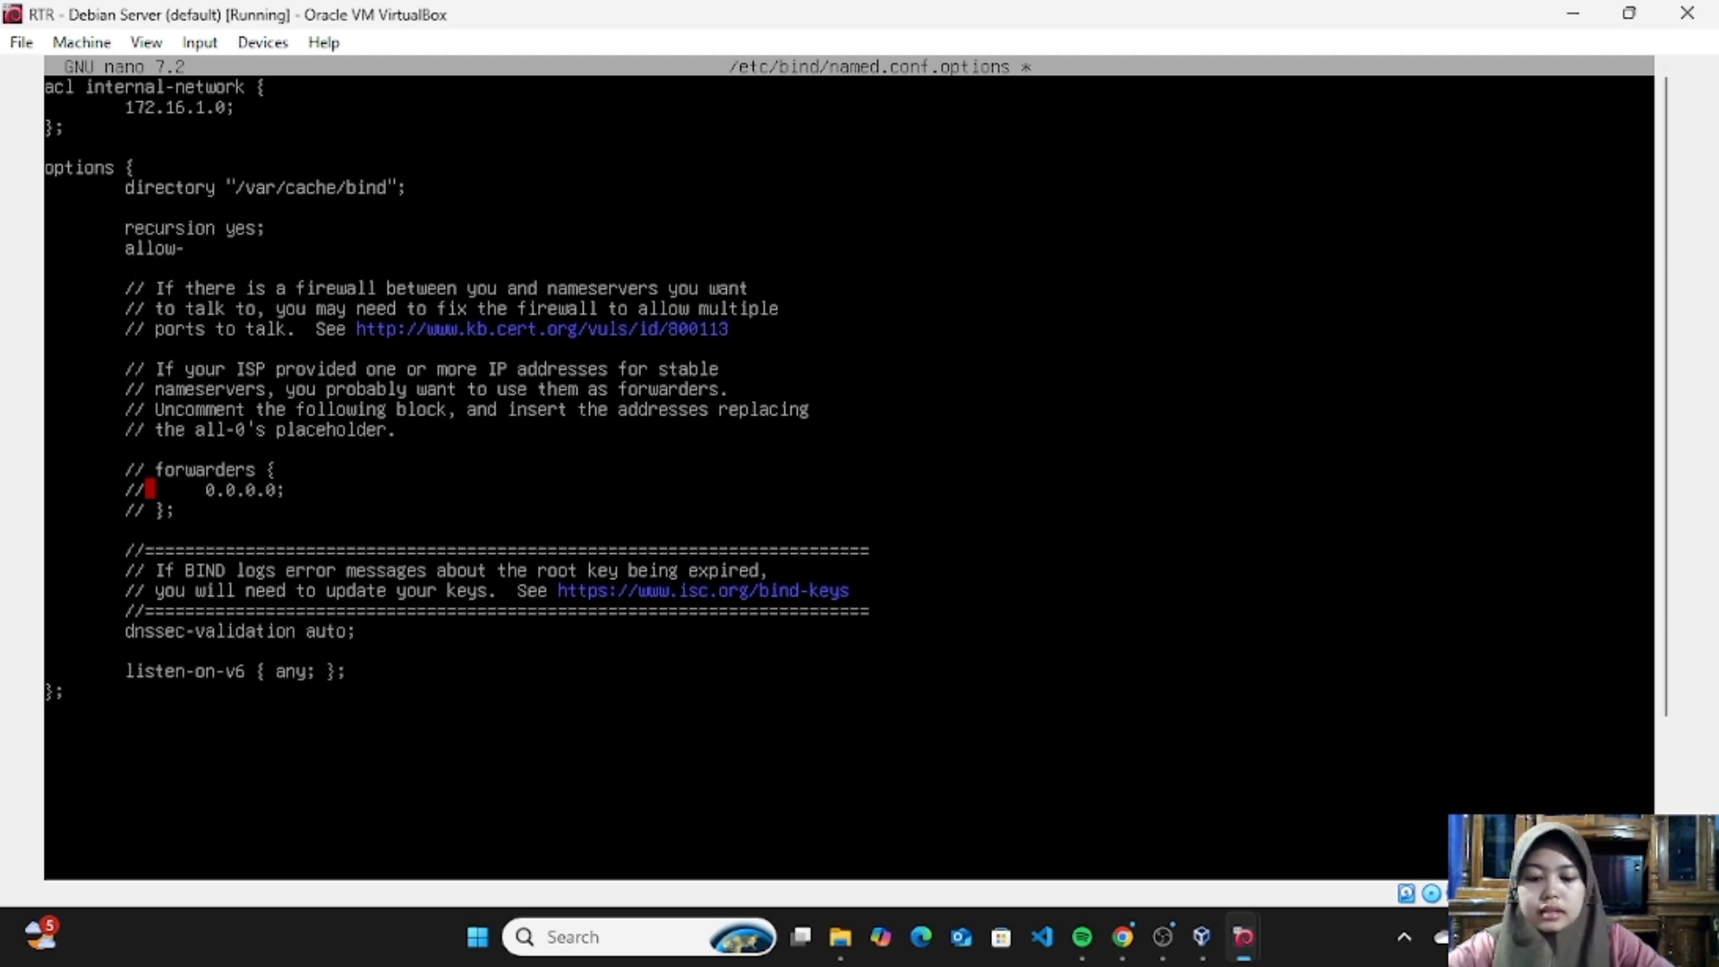
type("quer")
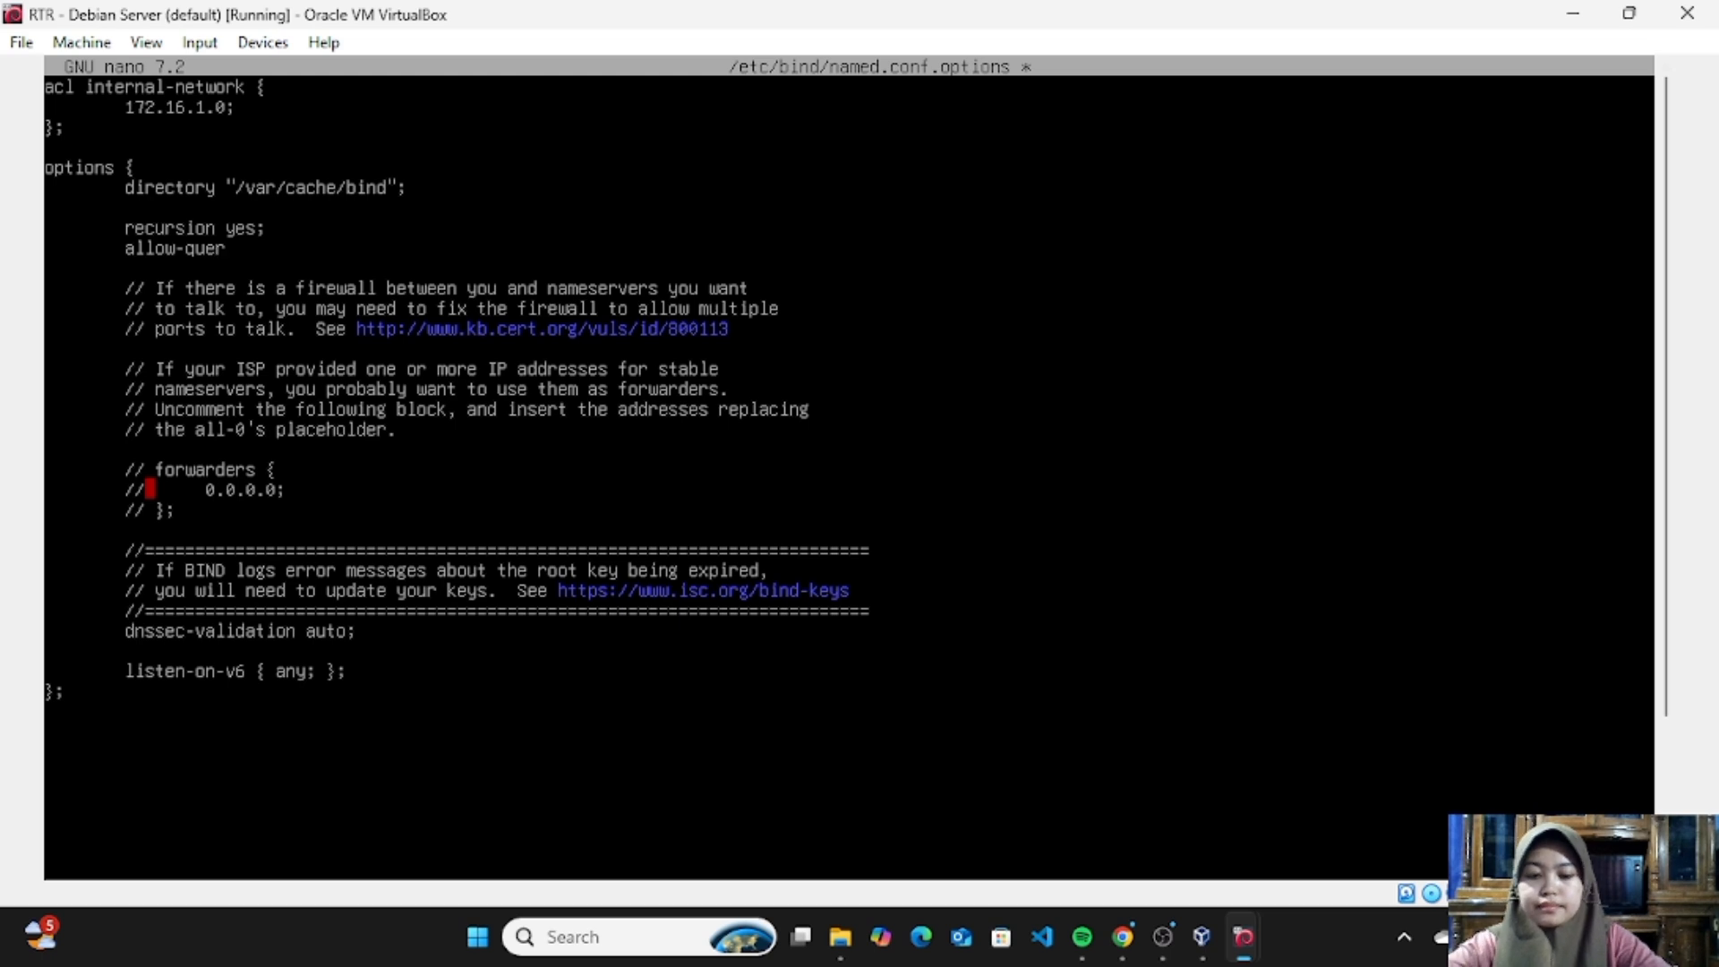
type("tu")
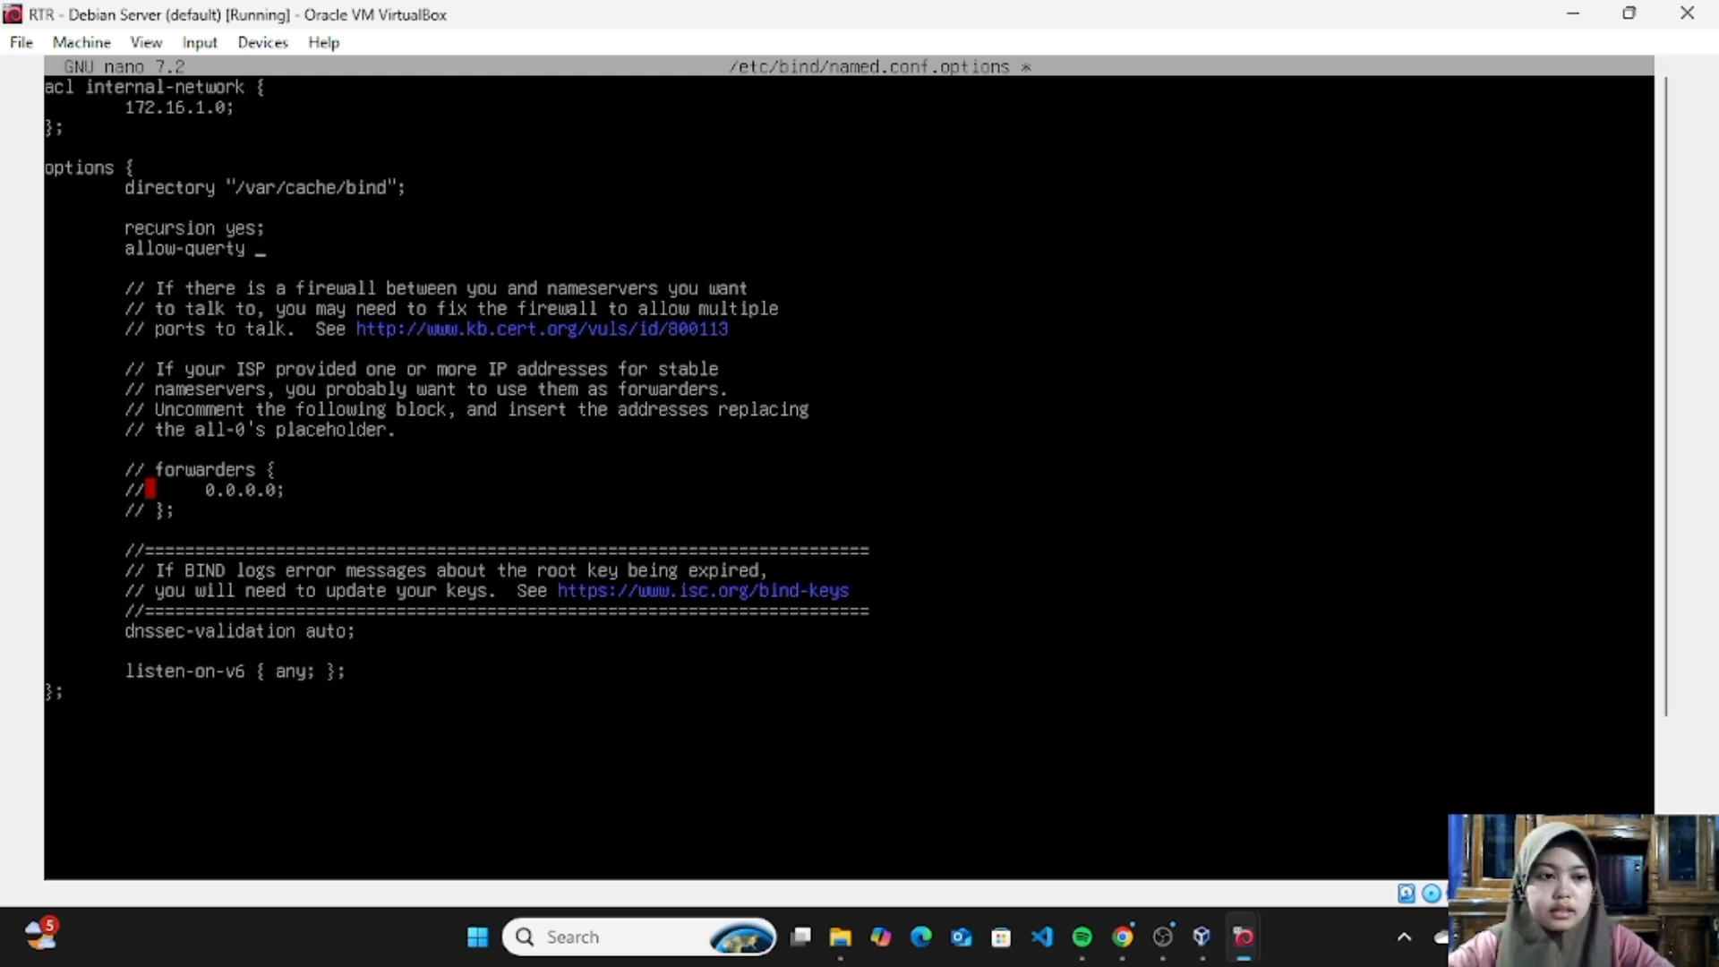
type(" {")
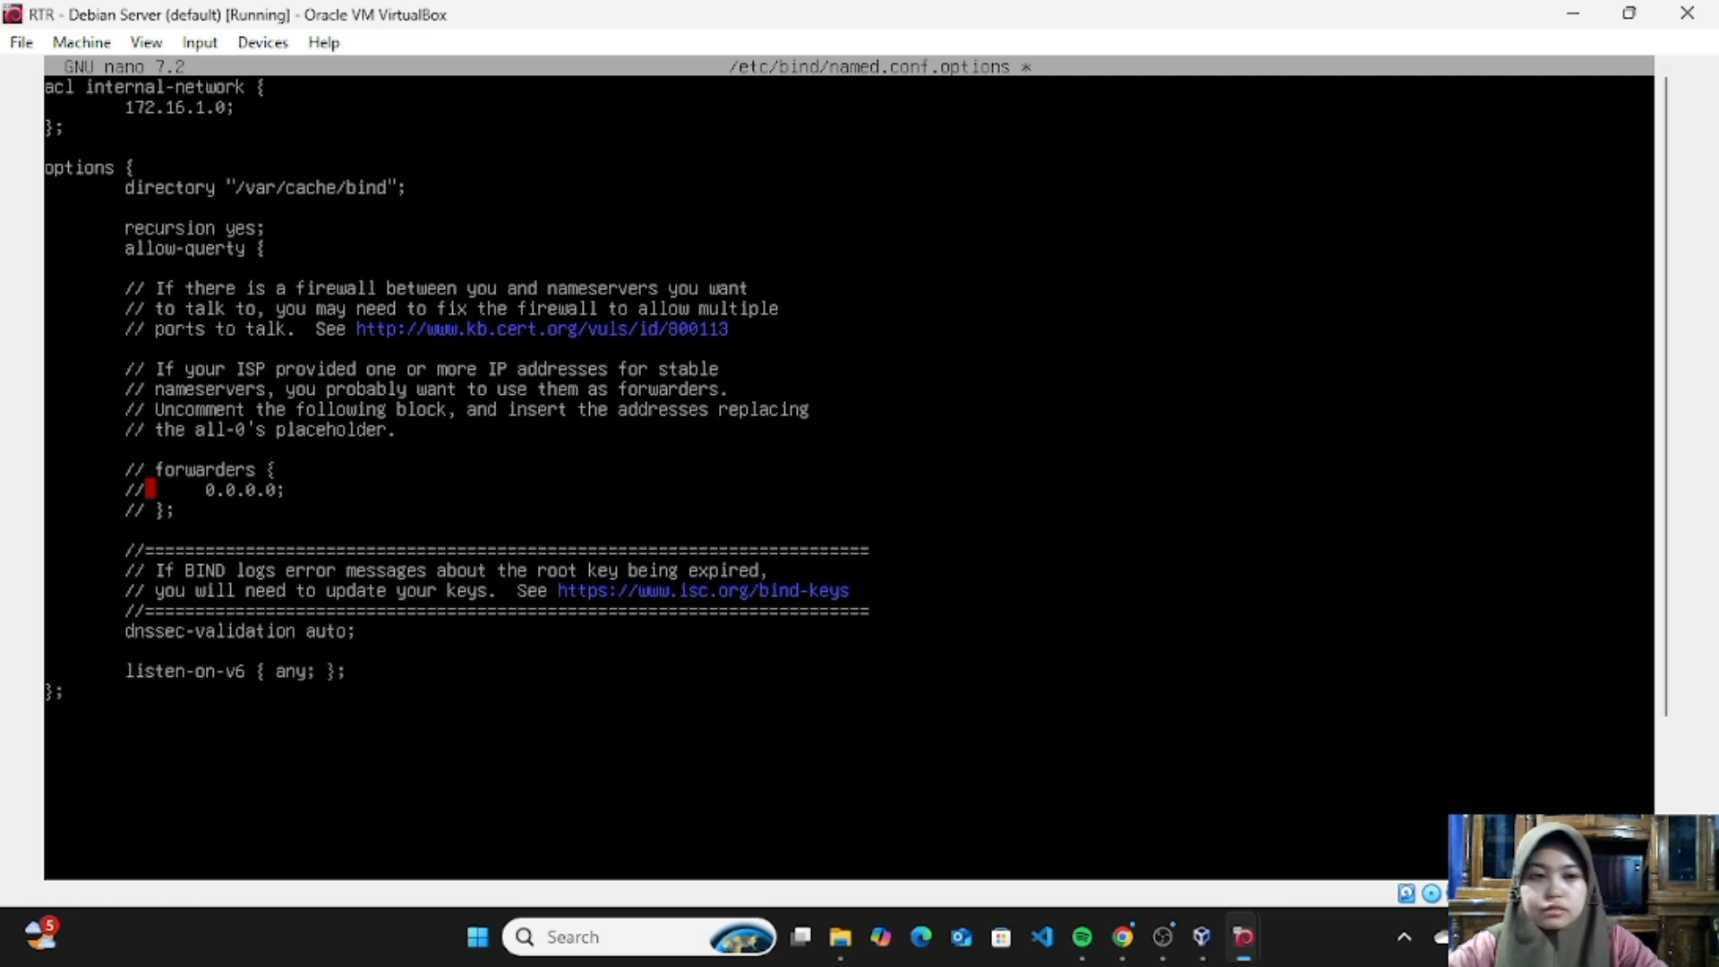
type(" i")
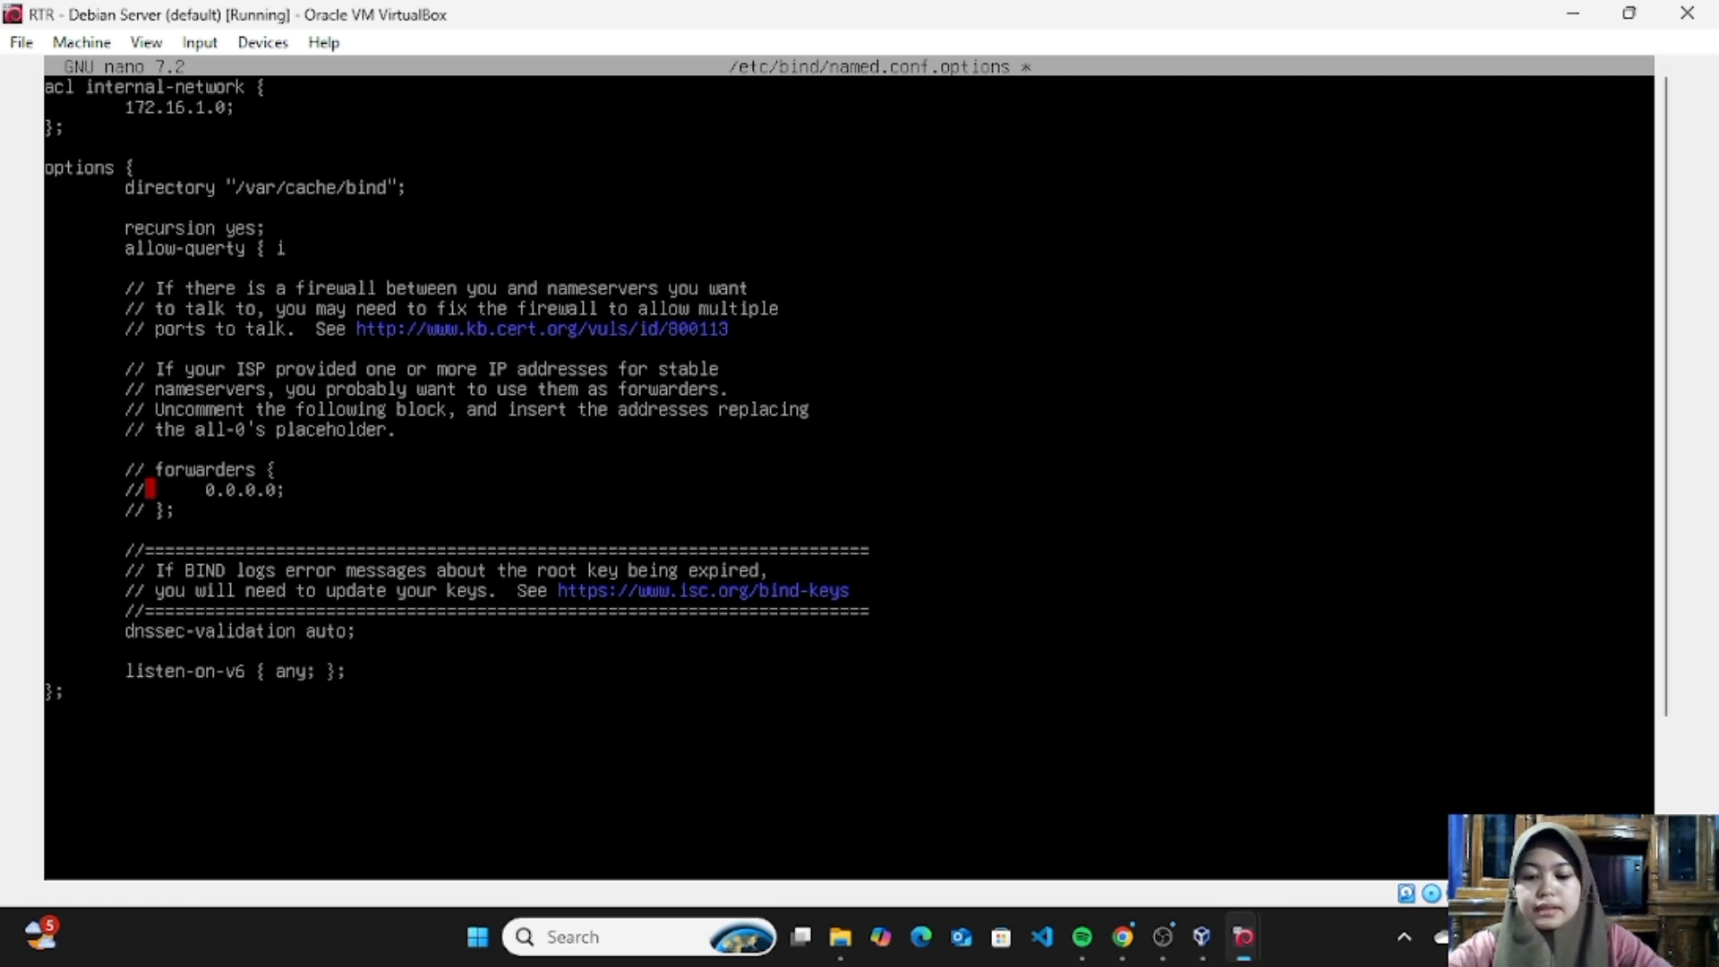
type("ter")
- Enter internal-network as the ACL name inside the allow-query braces
key("BackSpace")
key("BackSpace")
key("BackSpace")
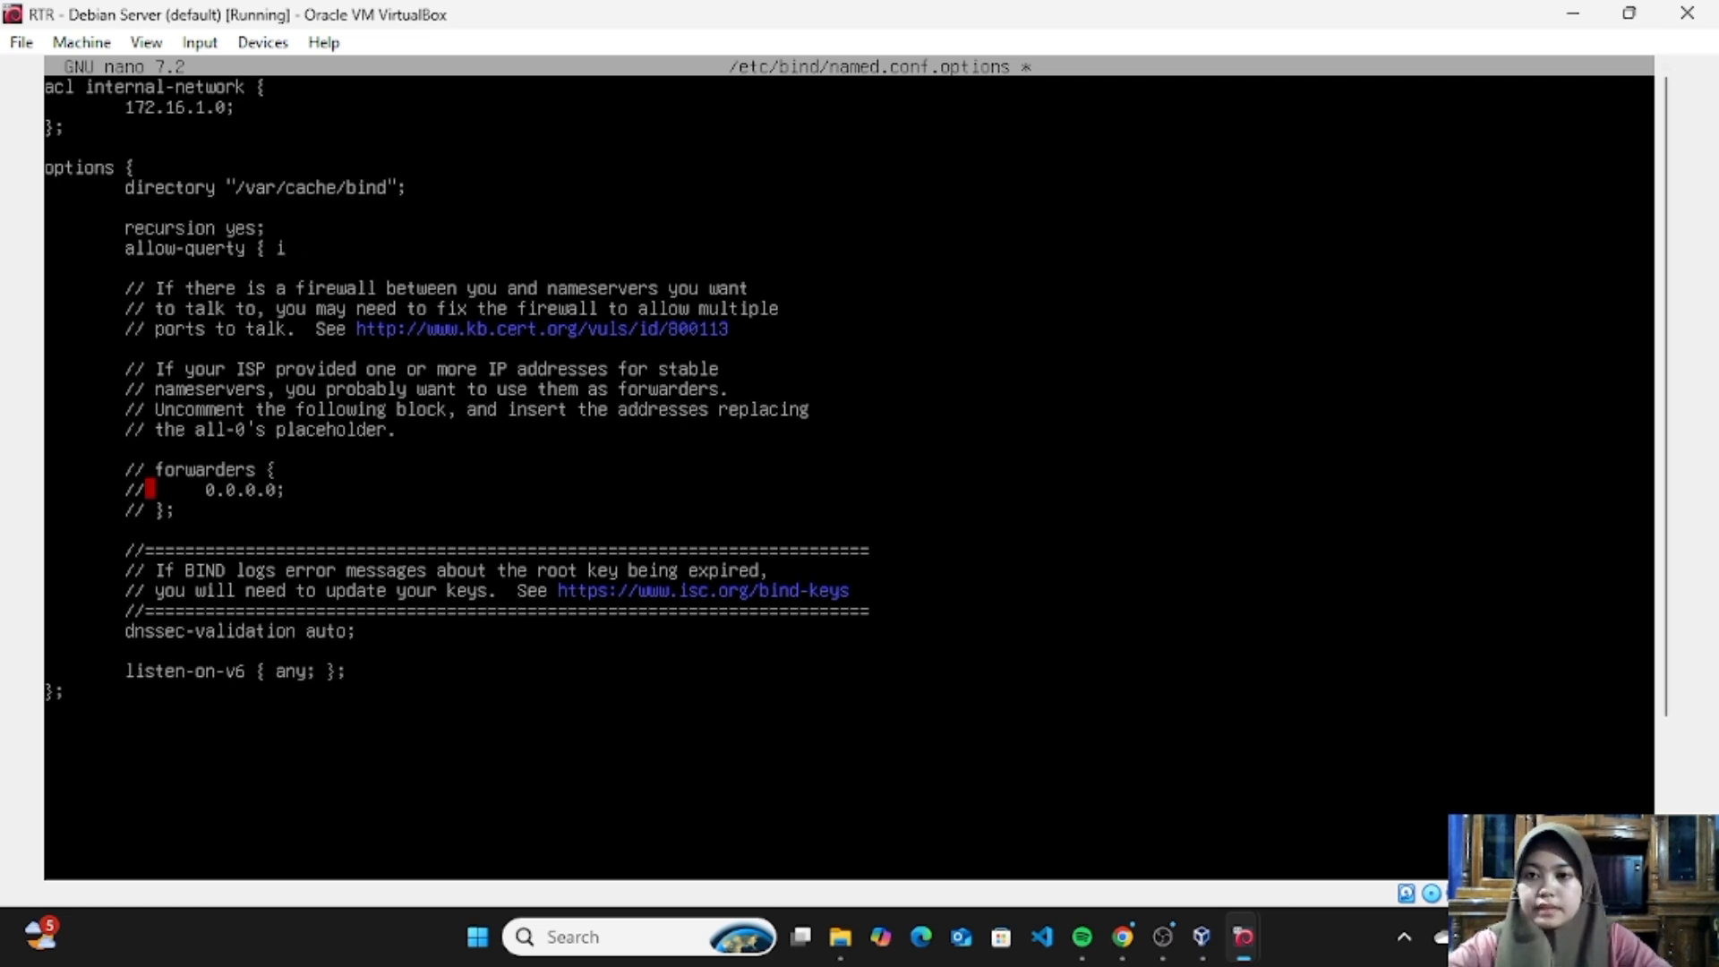
type("nterna")
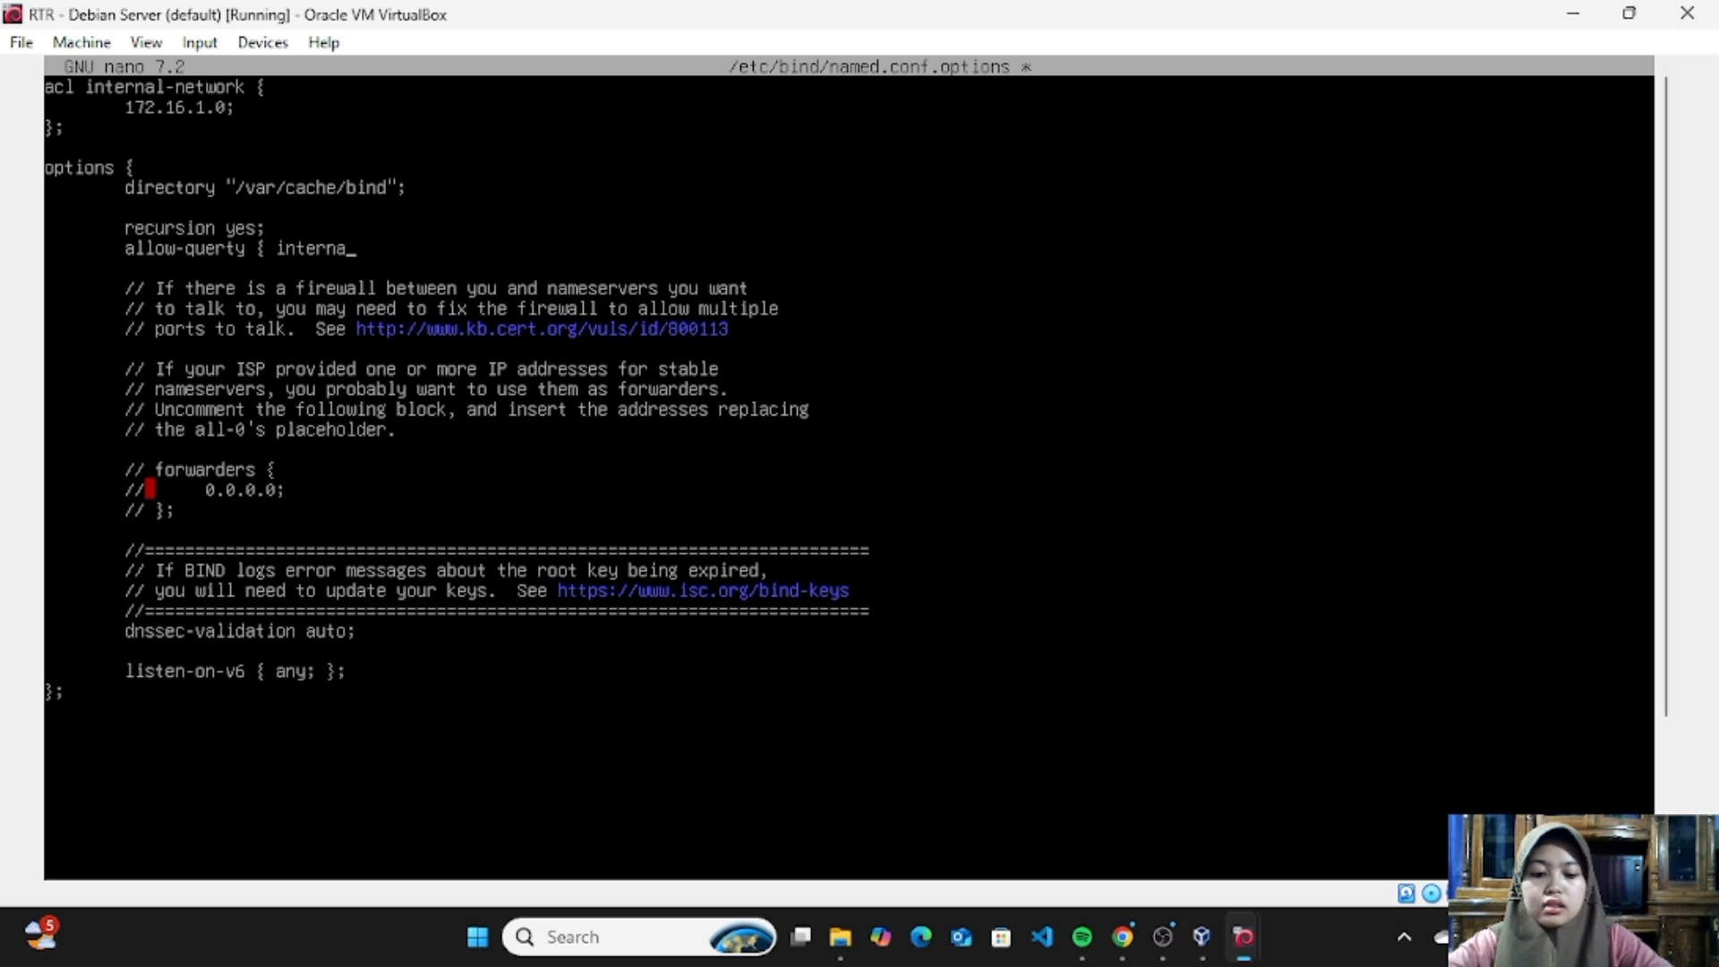
type("l-net")
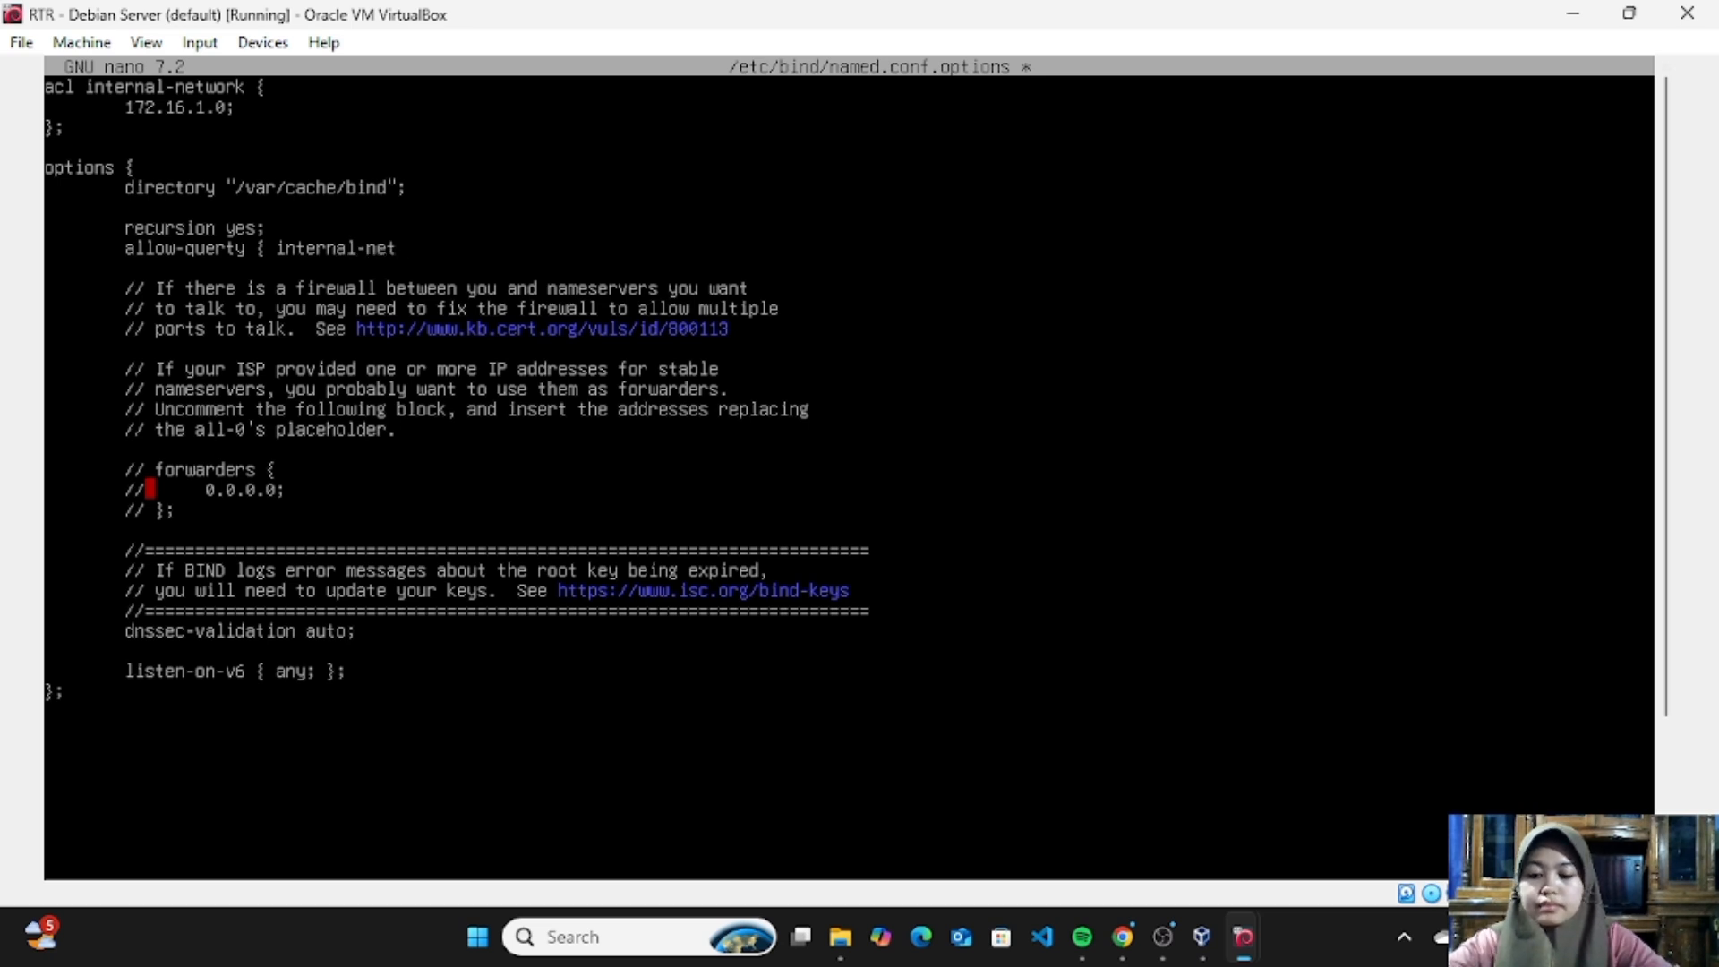
type("work")
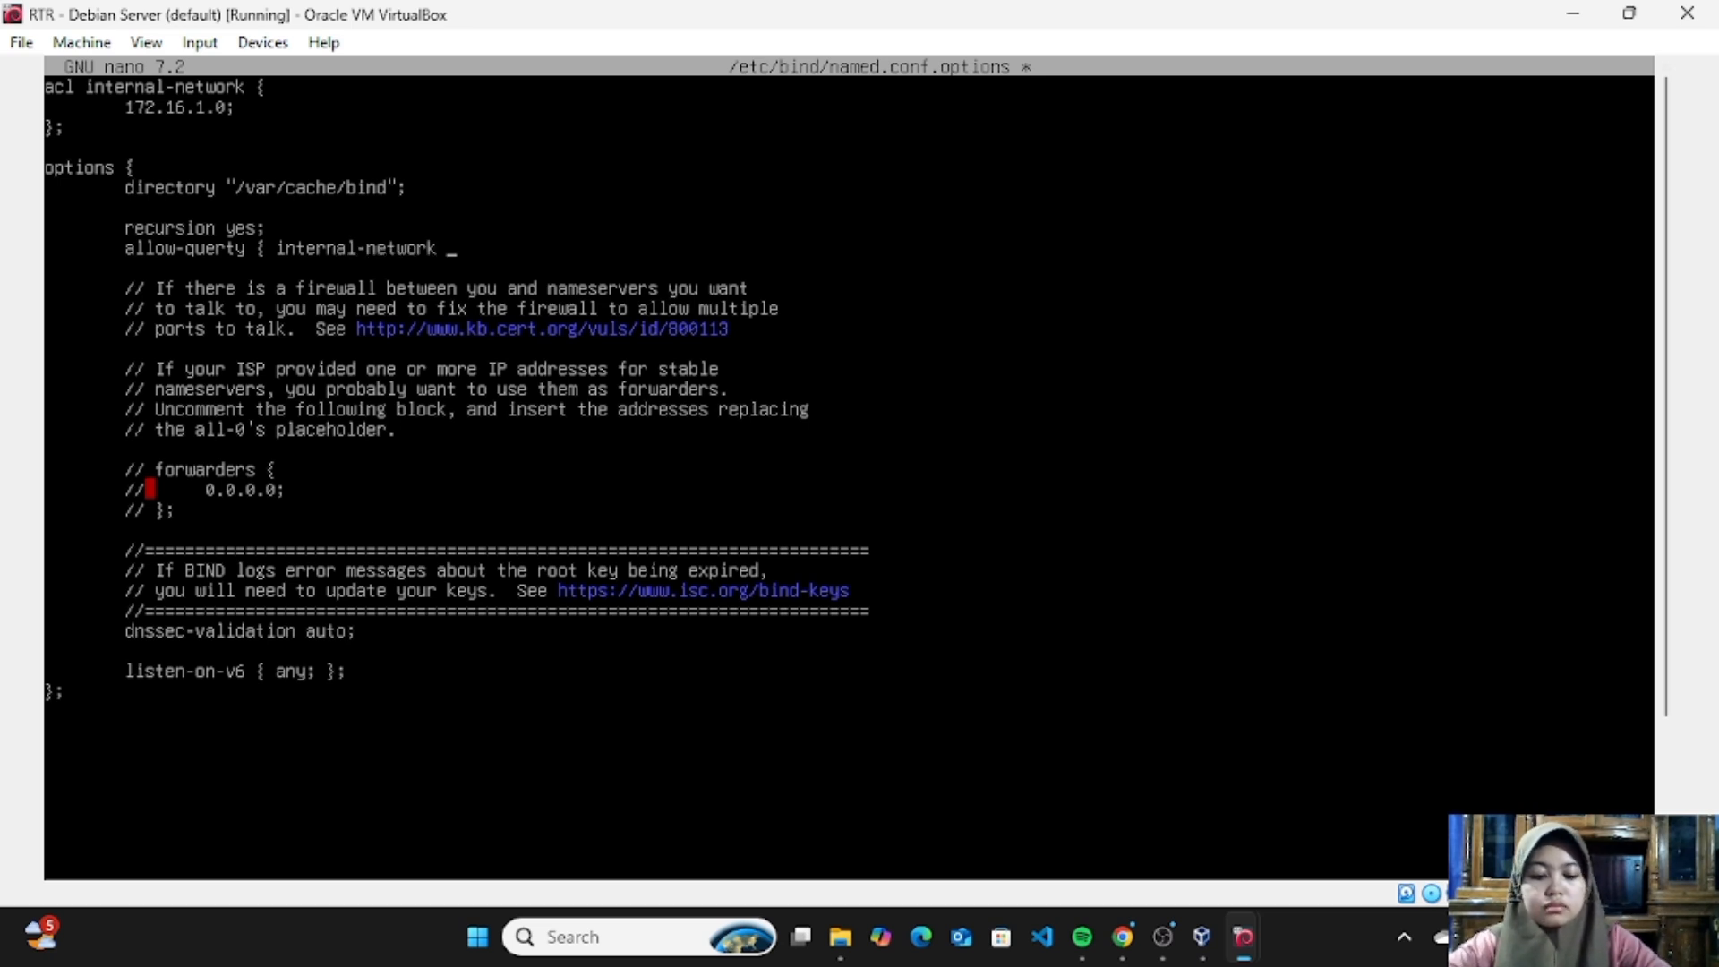
type(" }")
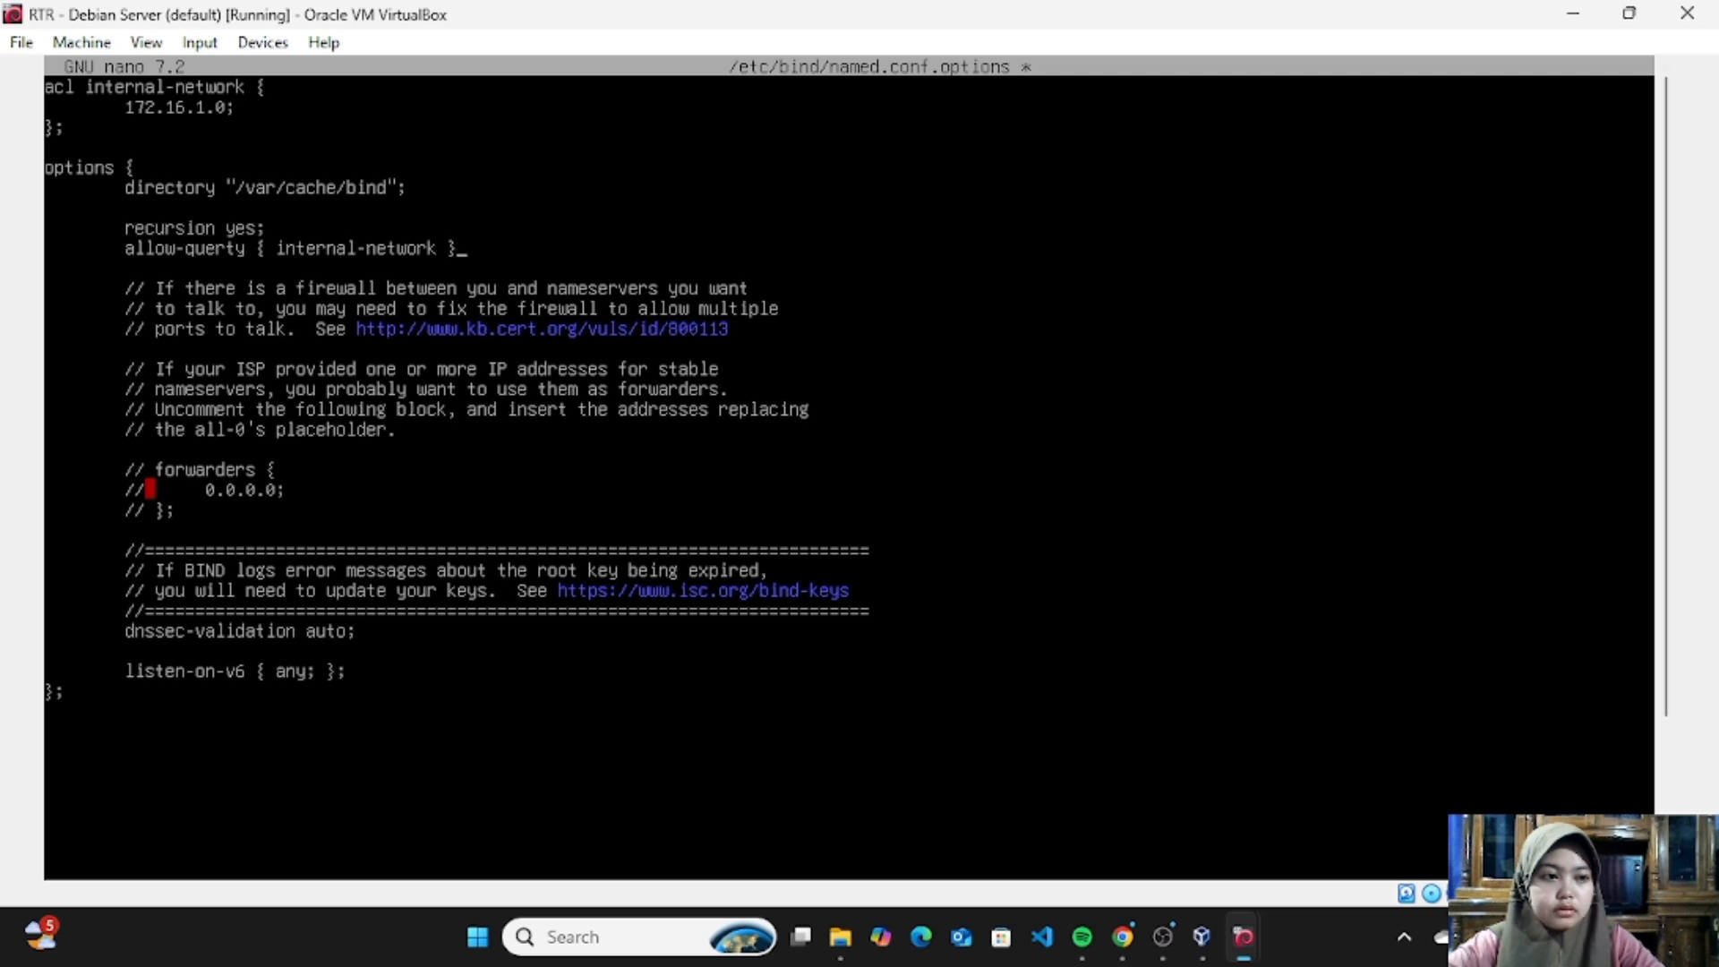
- Complete the directive as { internal-network; }; and correct its name to allow-query
key("BackSpace")
key("BackSpace")
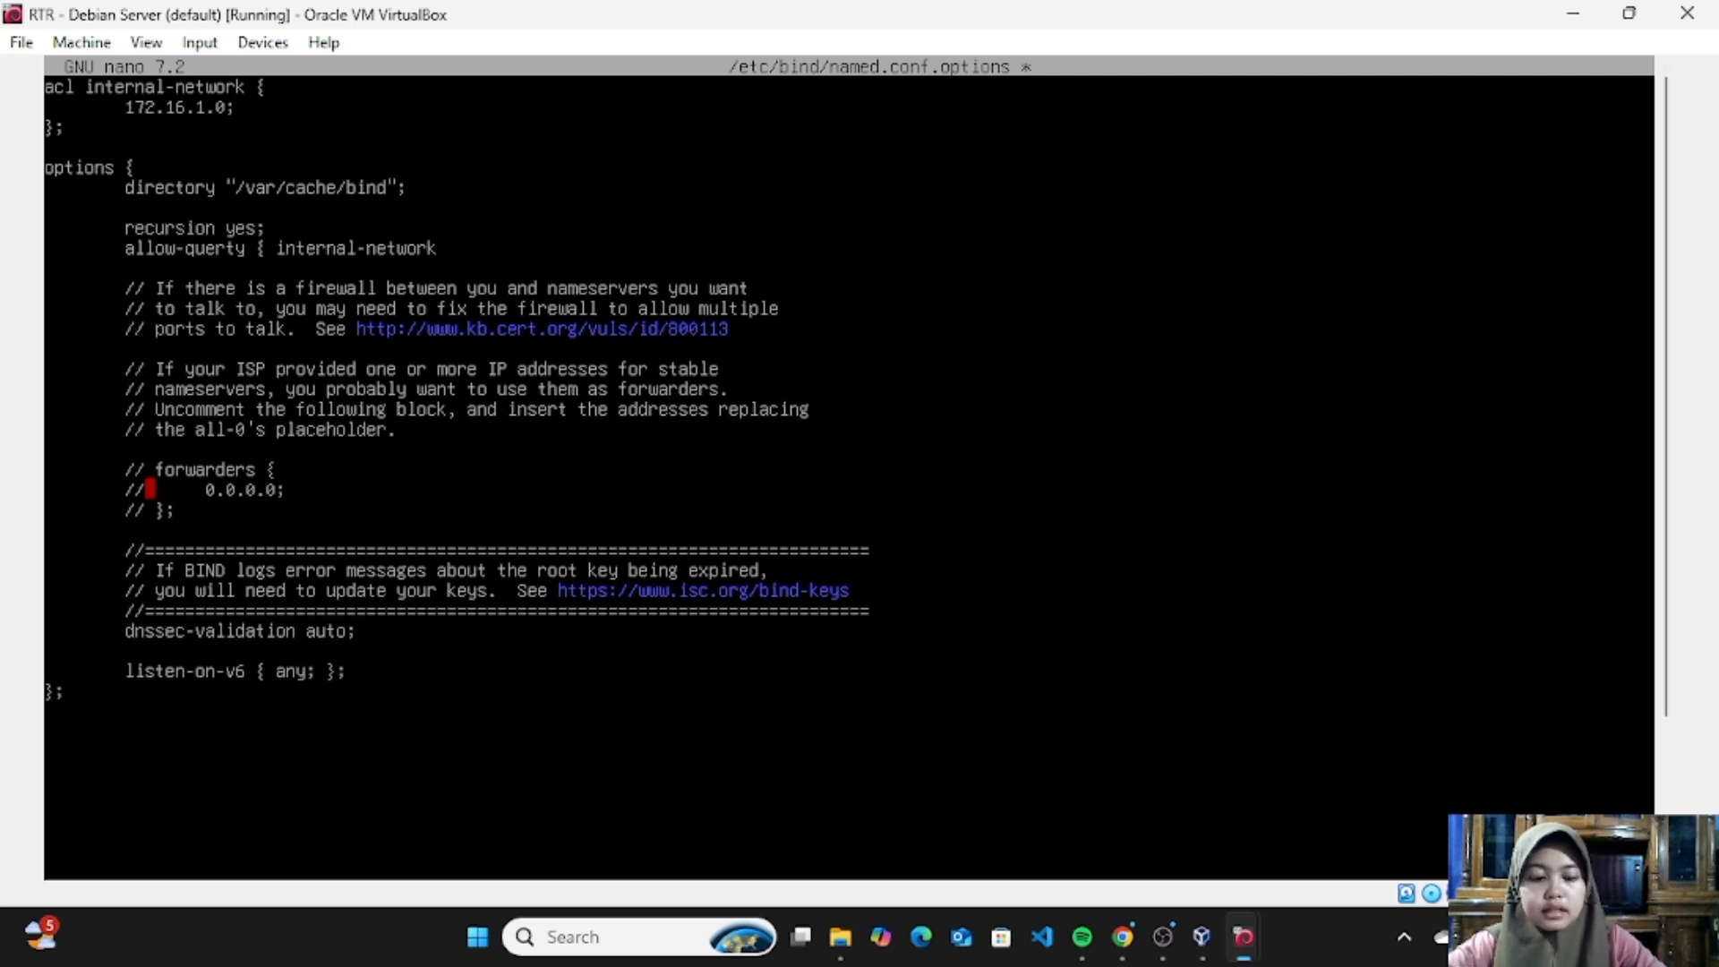
type(";")
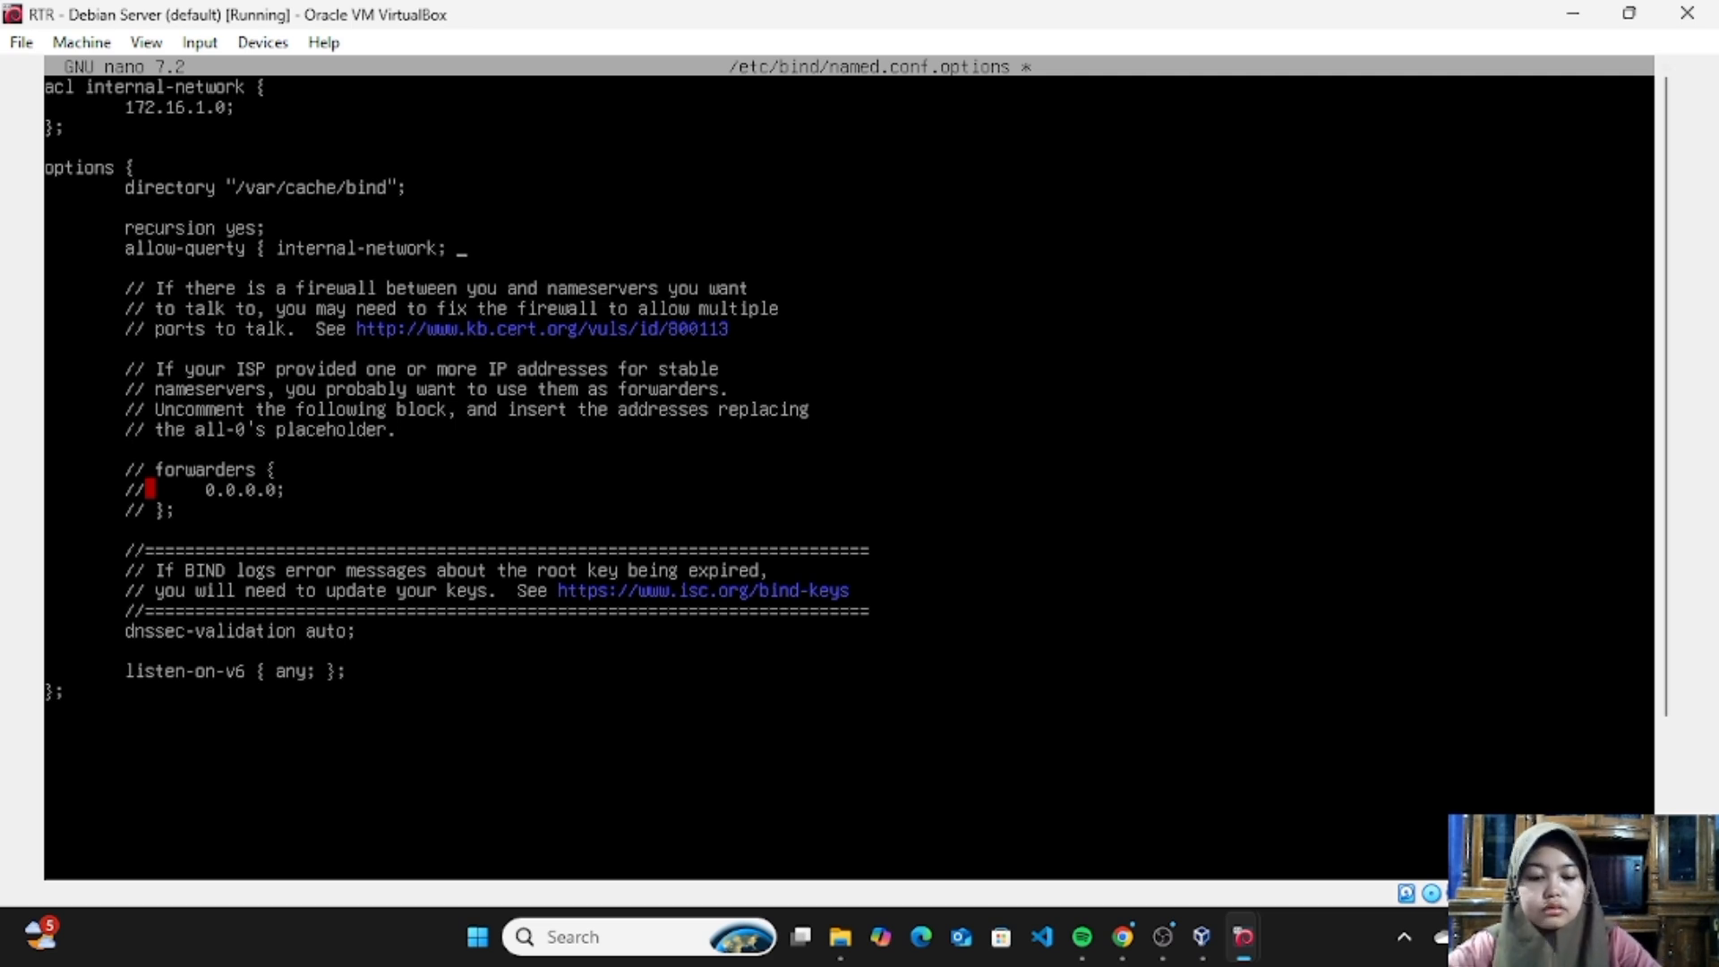
type(" };")
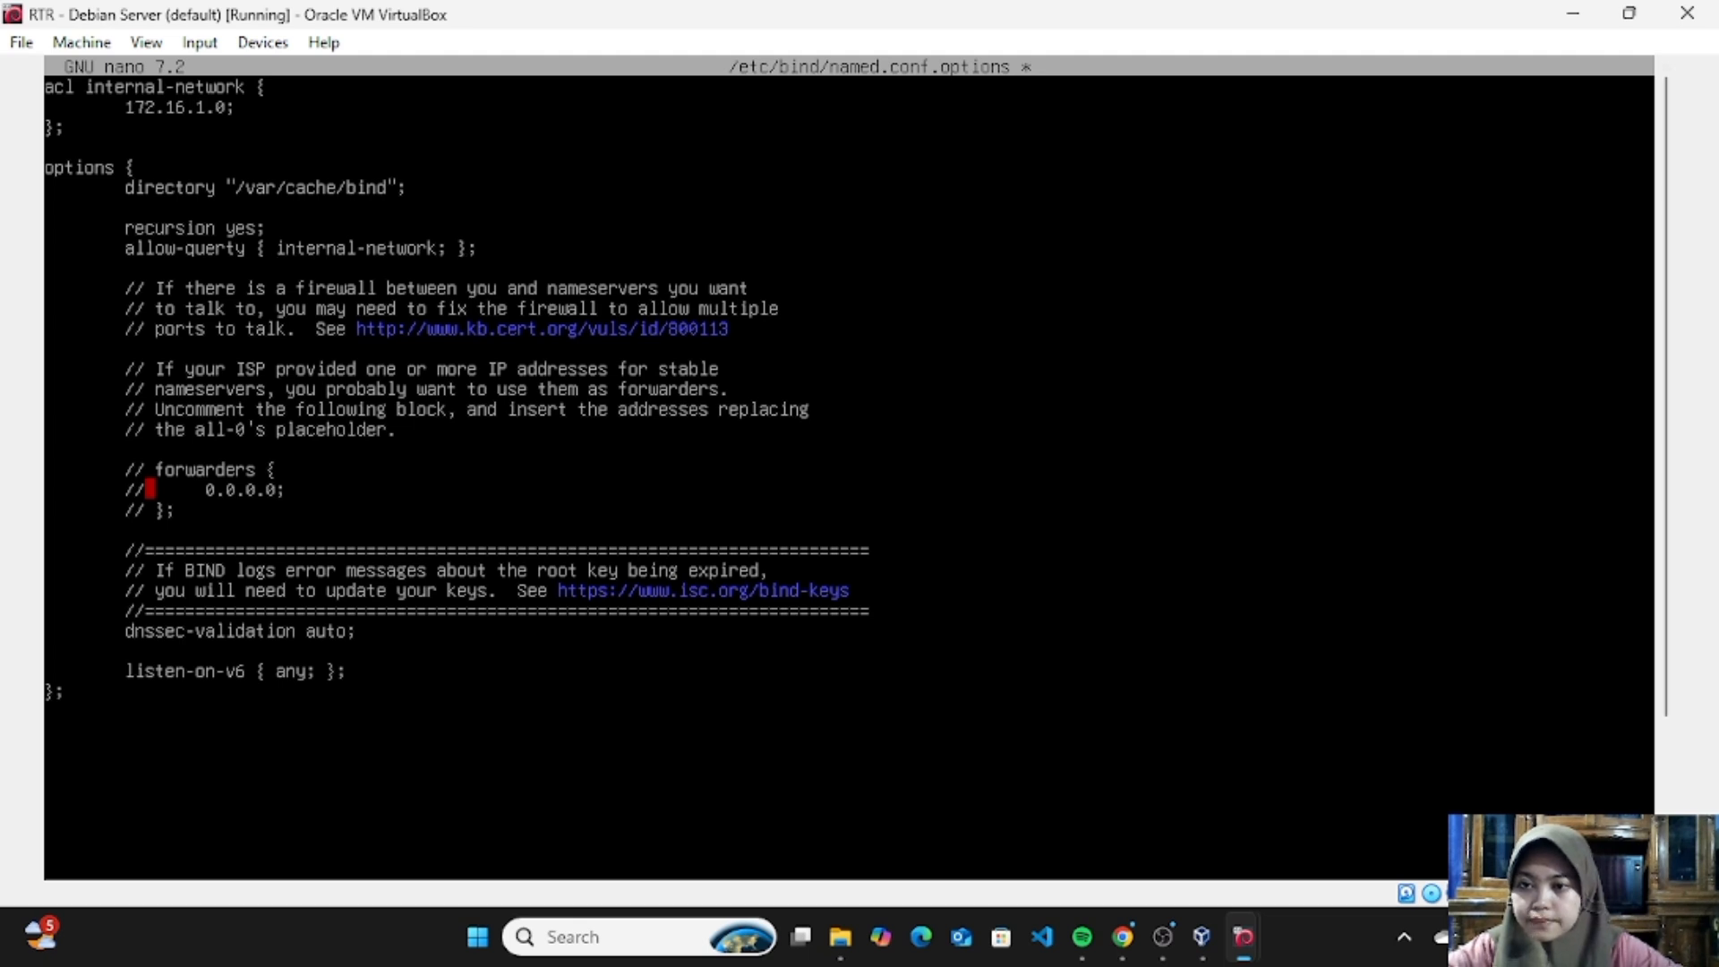
key("BackSpace")
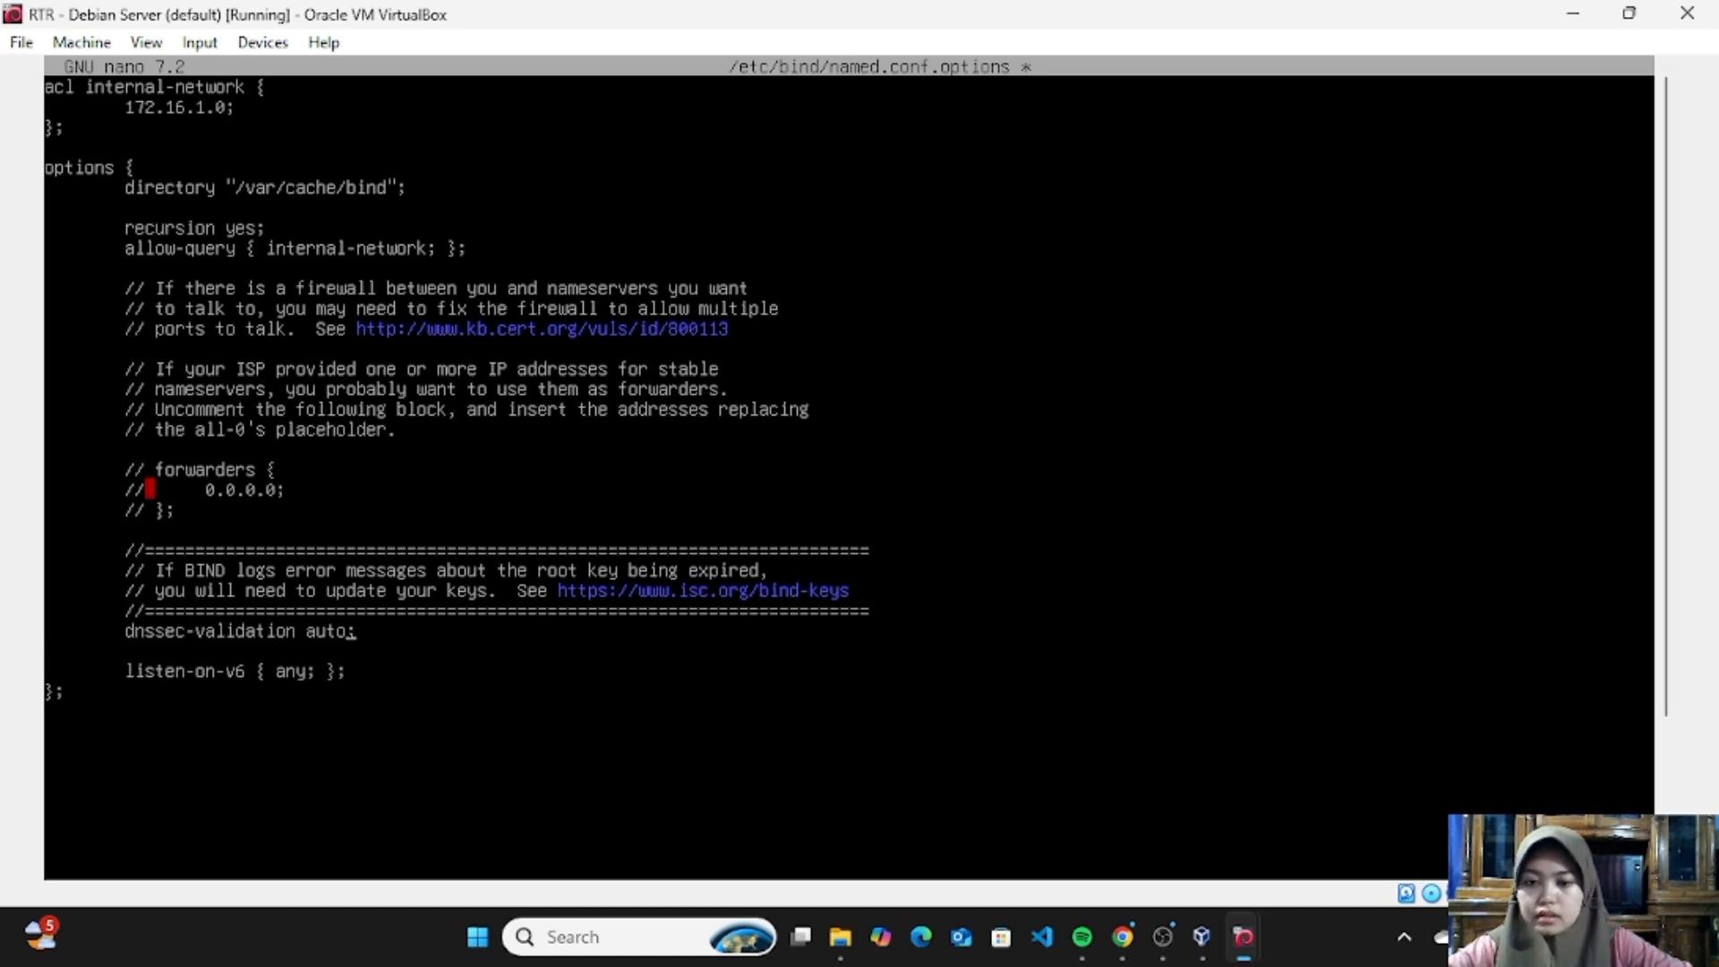
- Set dnssec-validation to yes in the options block and close the file
key("BackSpace")
key("BackSpace")
key("BackSpace")
key("BackSpace")
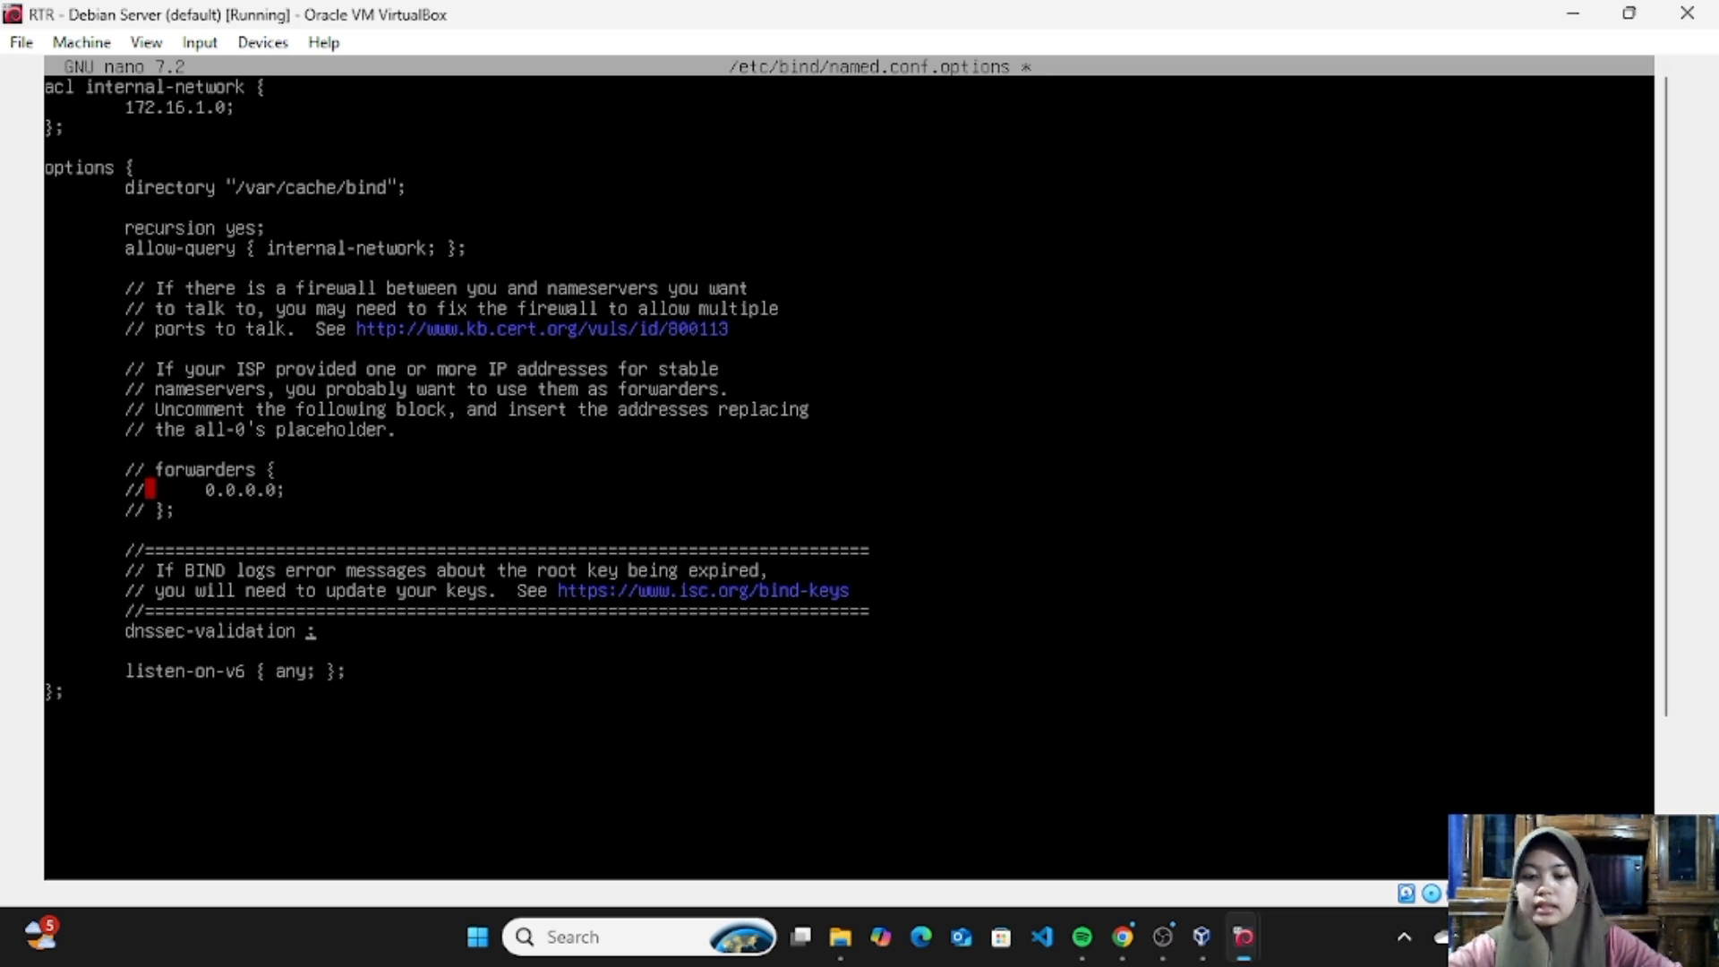
type("yes")
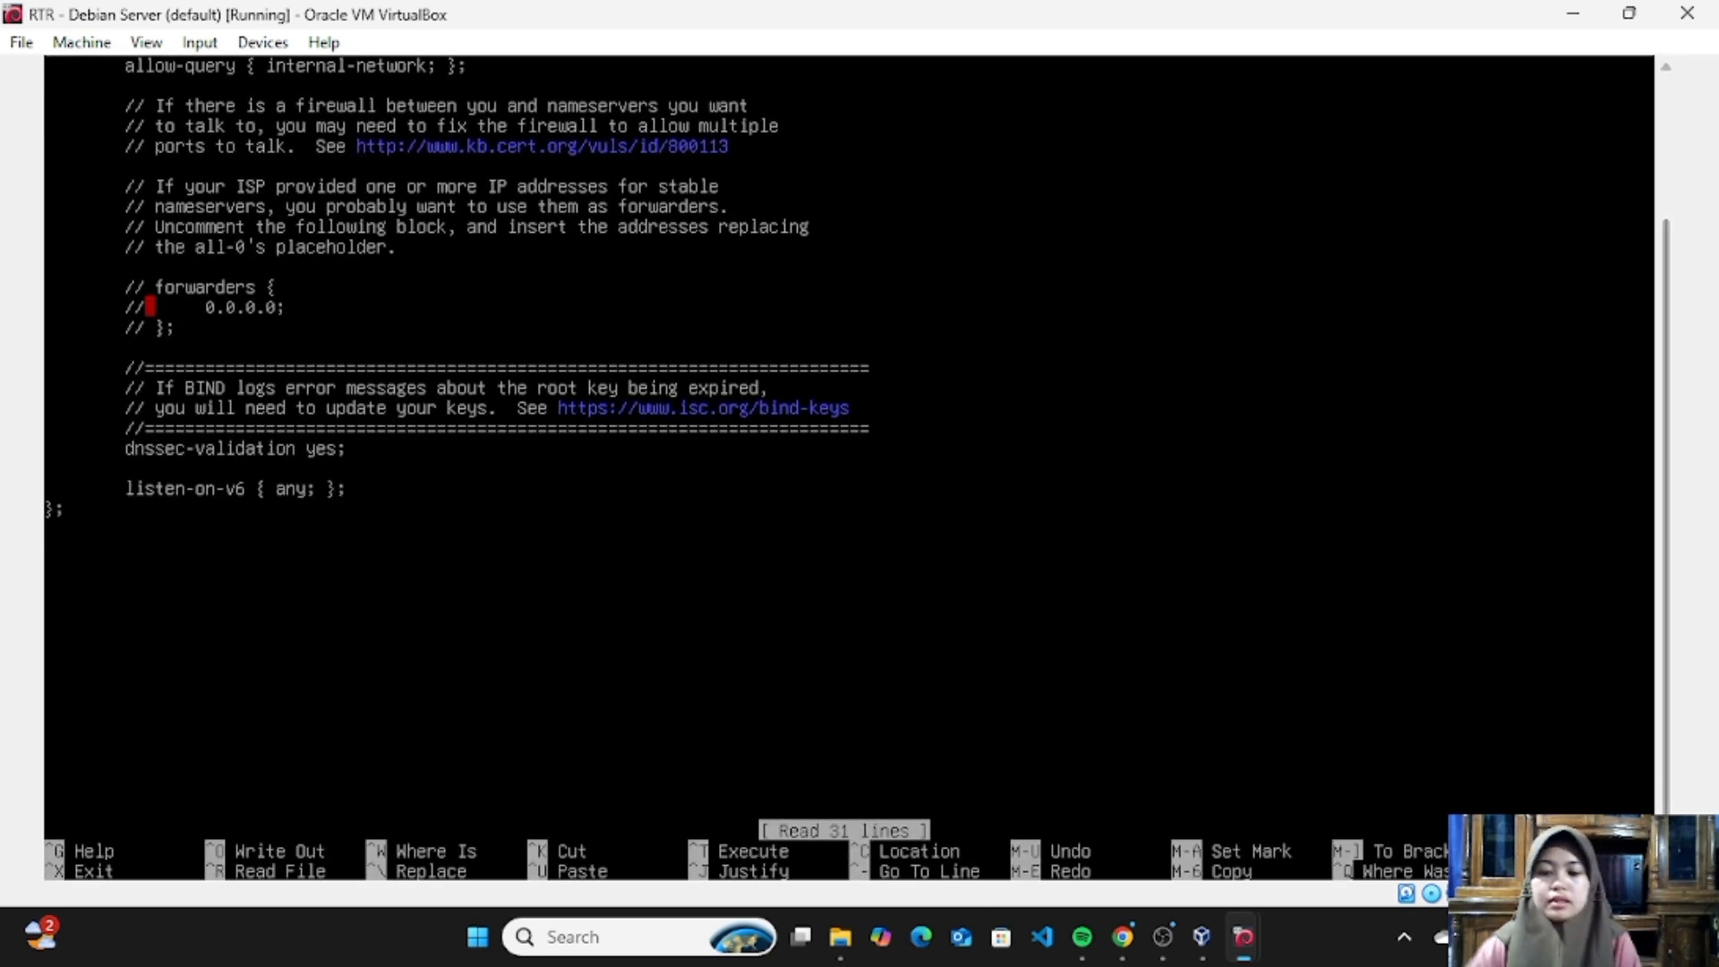
key("ctrl+x")
- Check the BIND configuration syntax with named-checkconf
type("na")
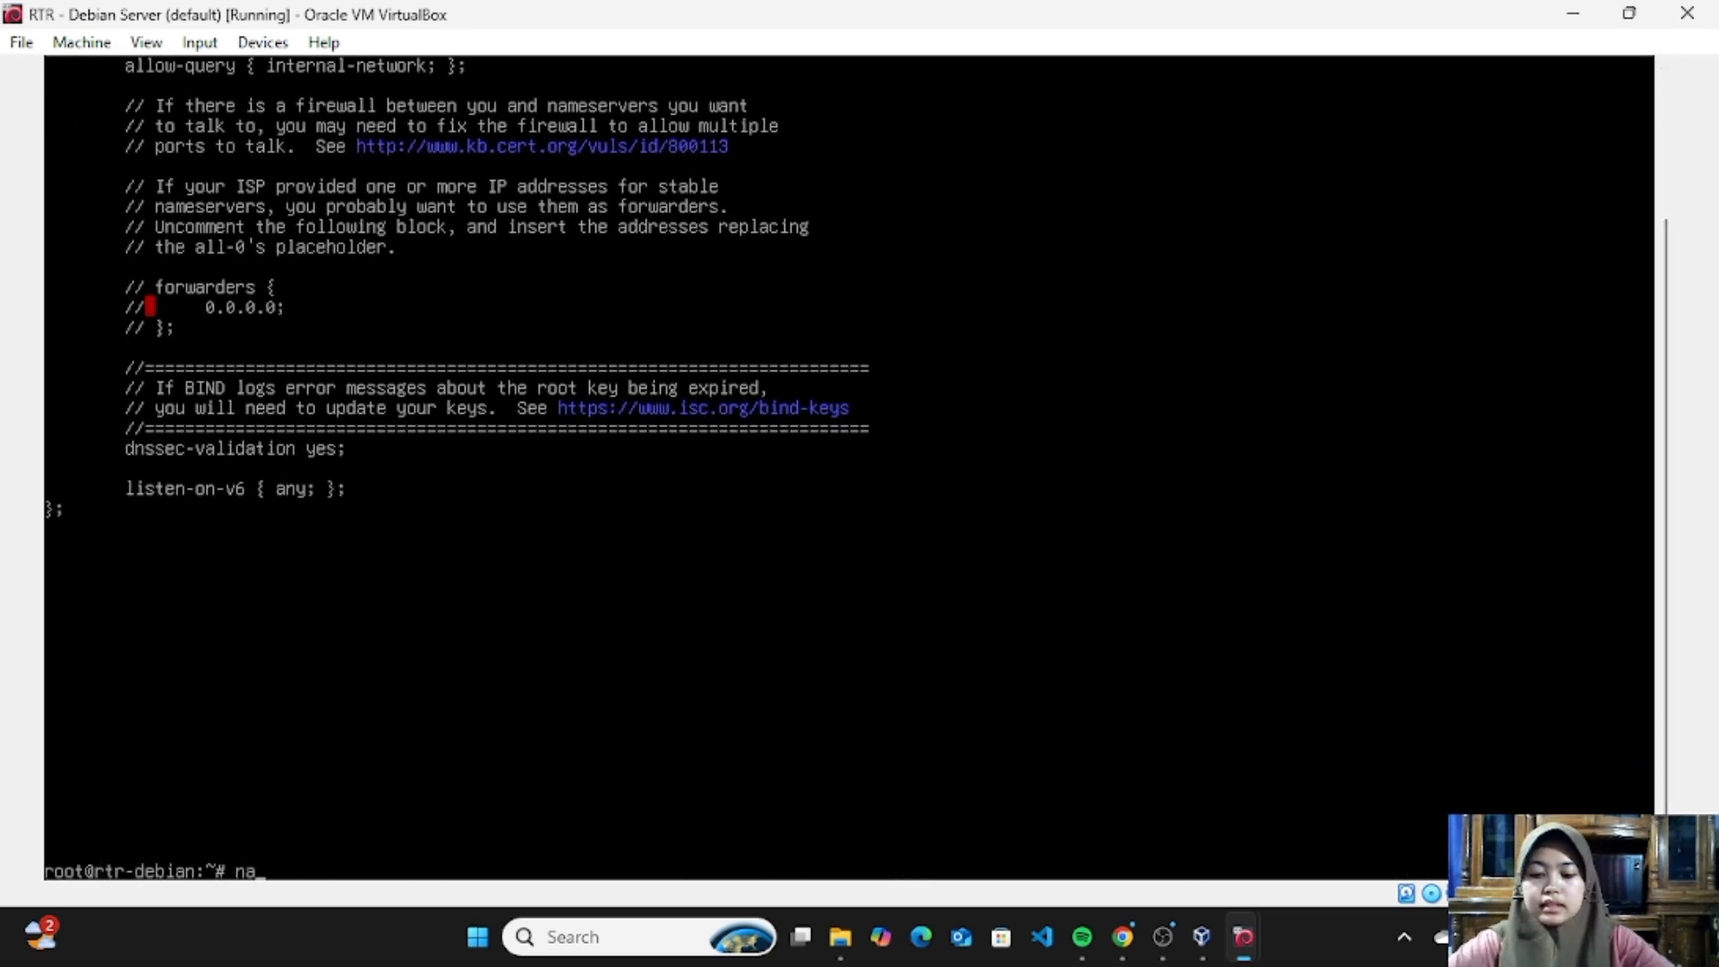
type("med-c")
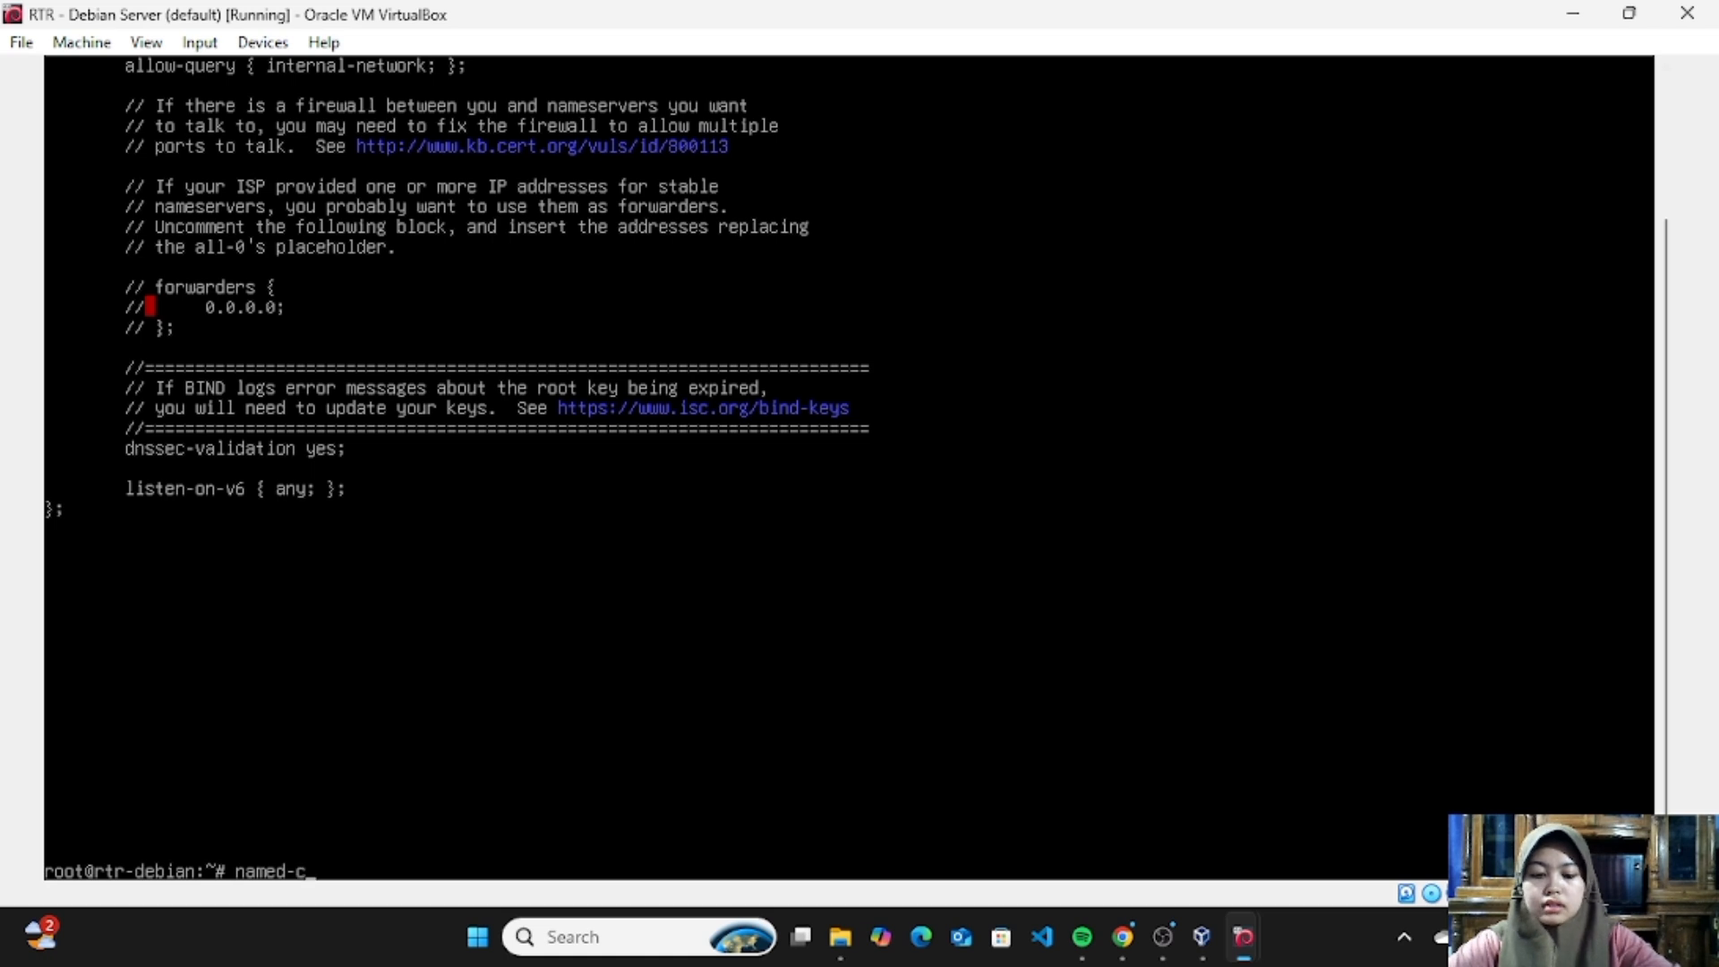
type("hec")
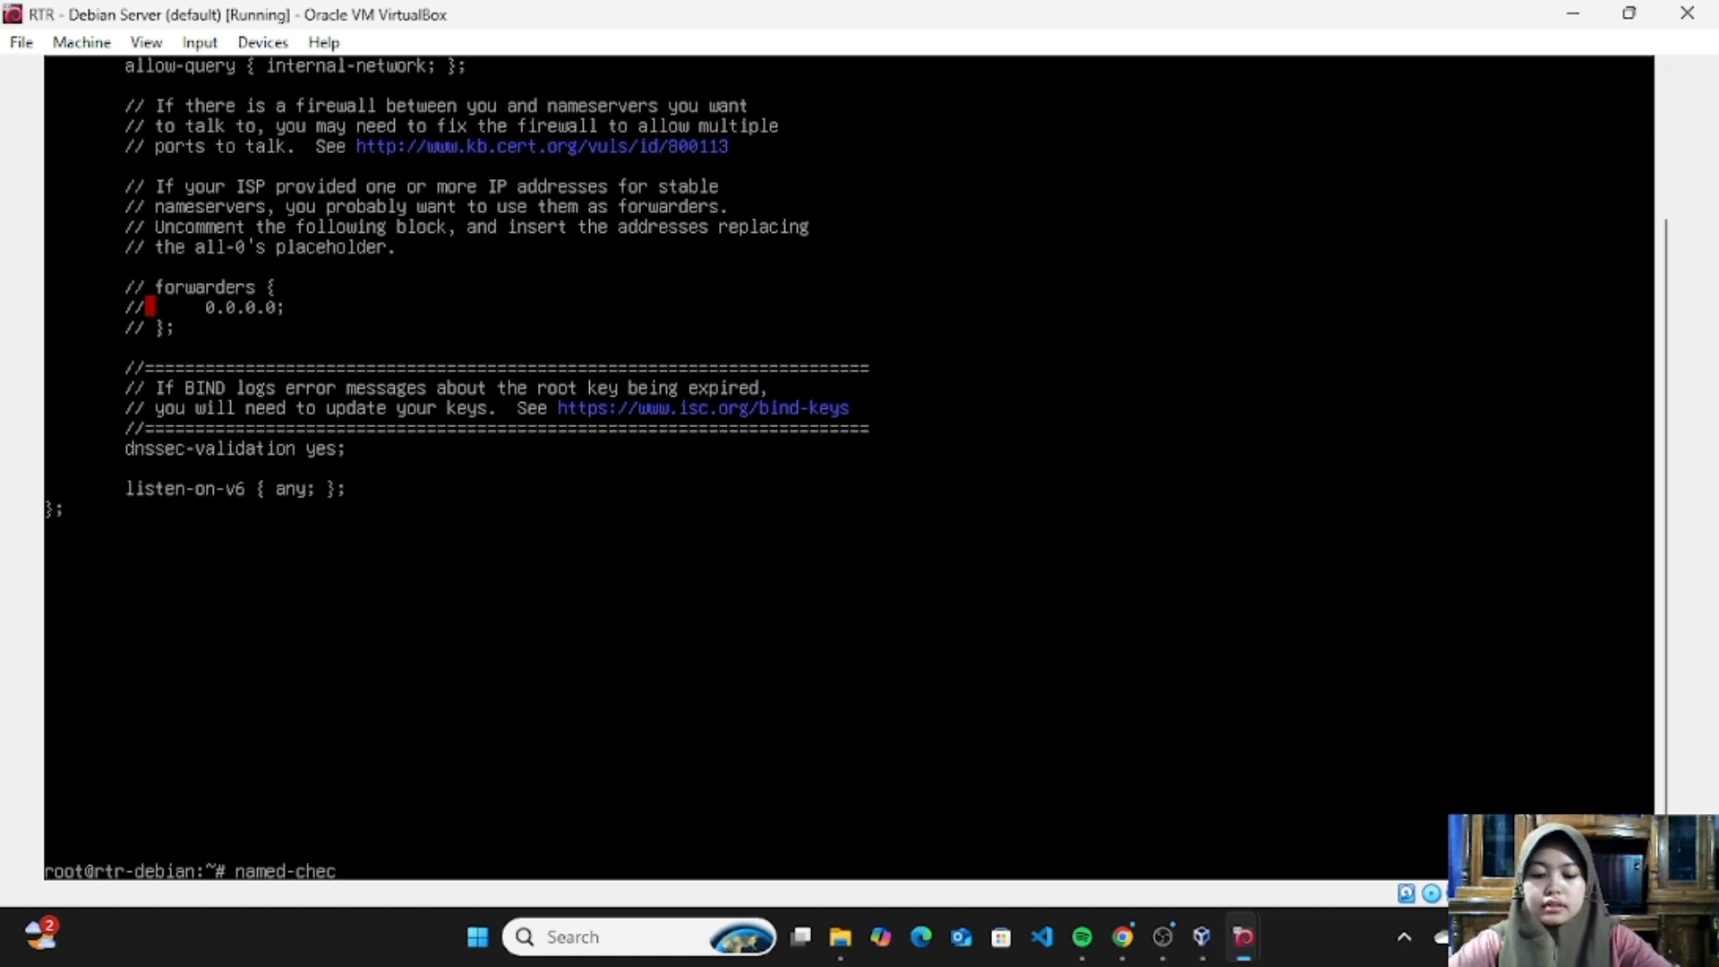
type("kconf")
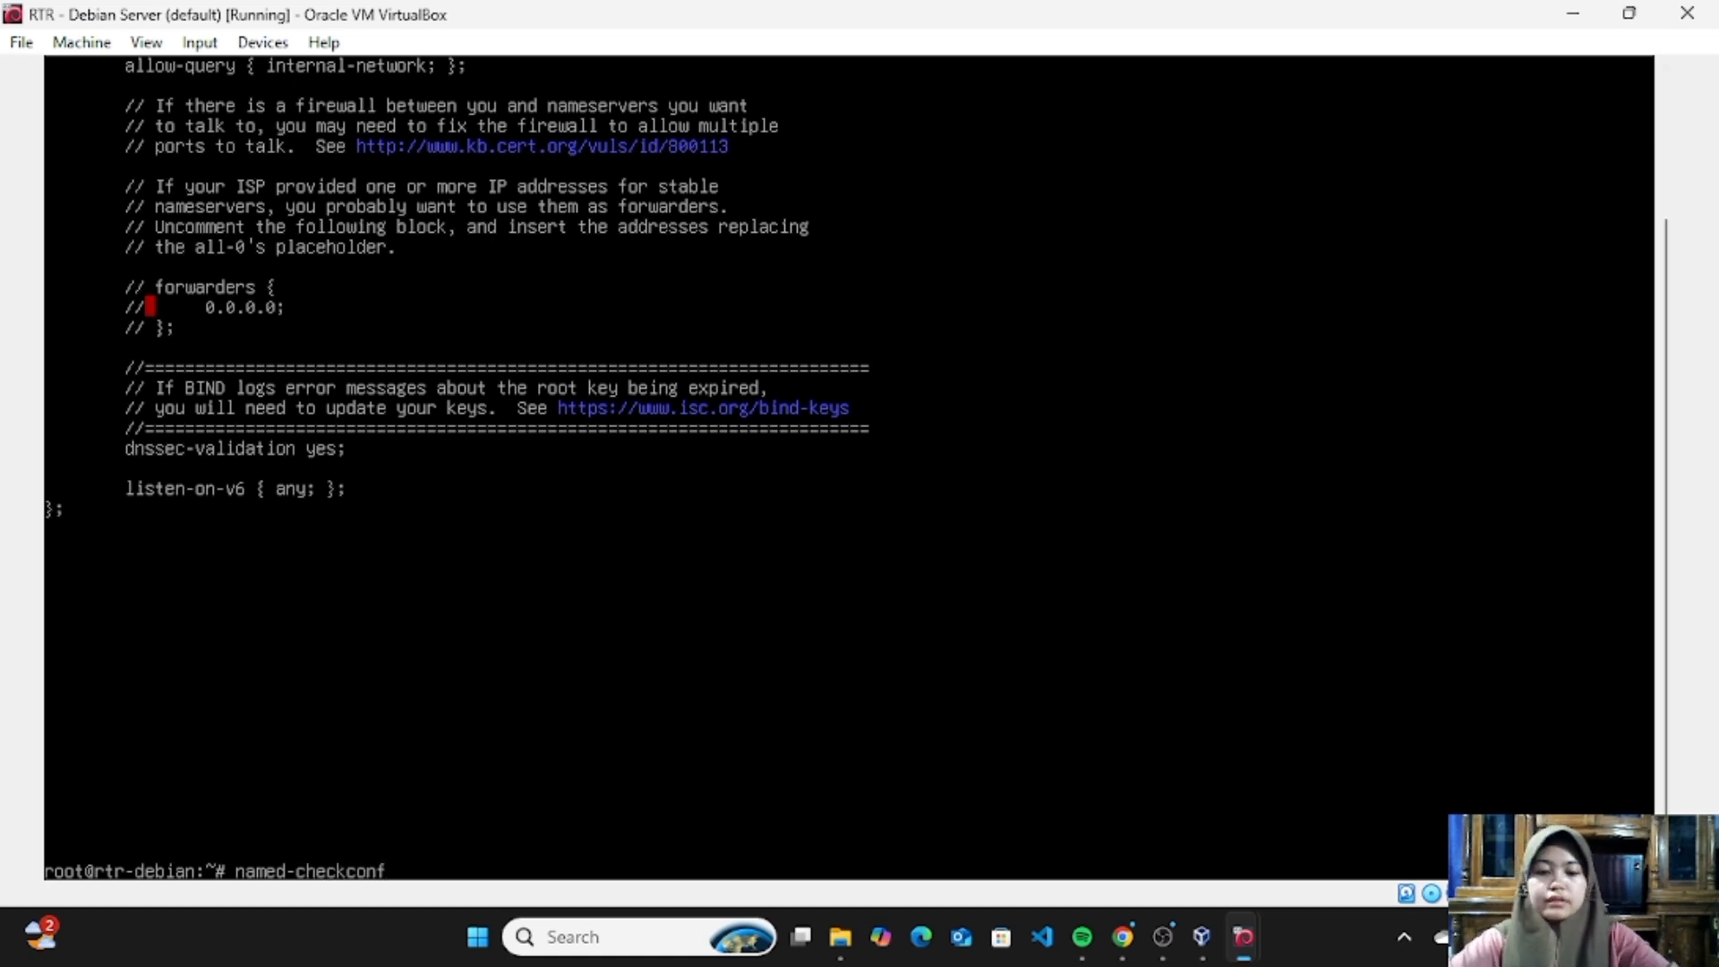
key("Return")
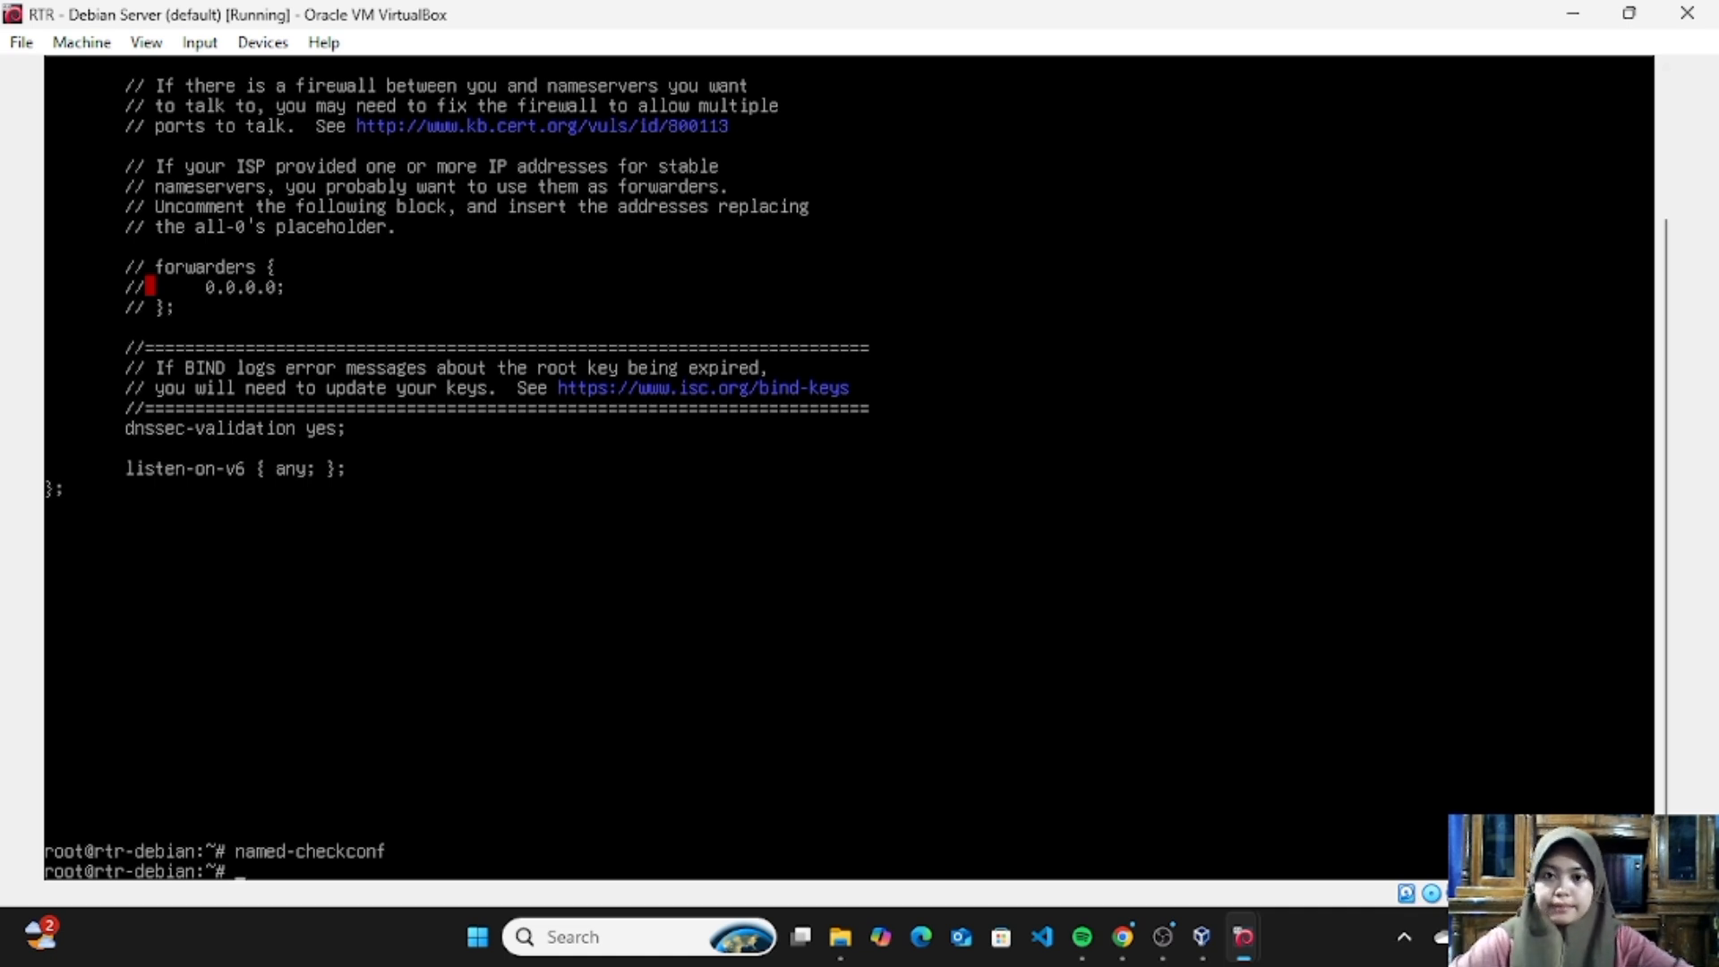
- Restart the bind9 service with systemctl
type("system")
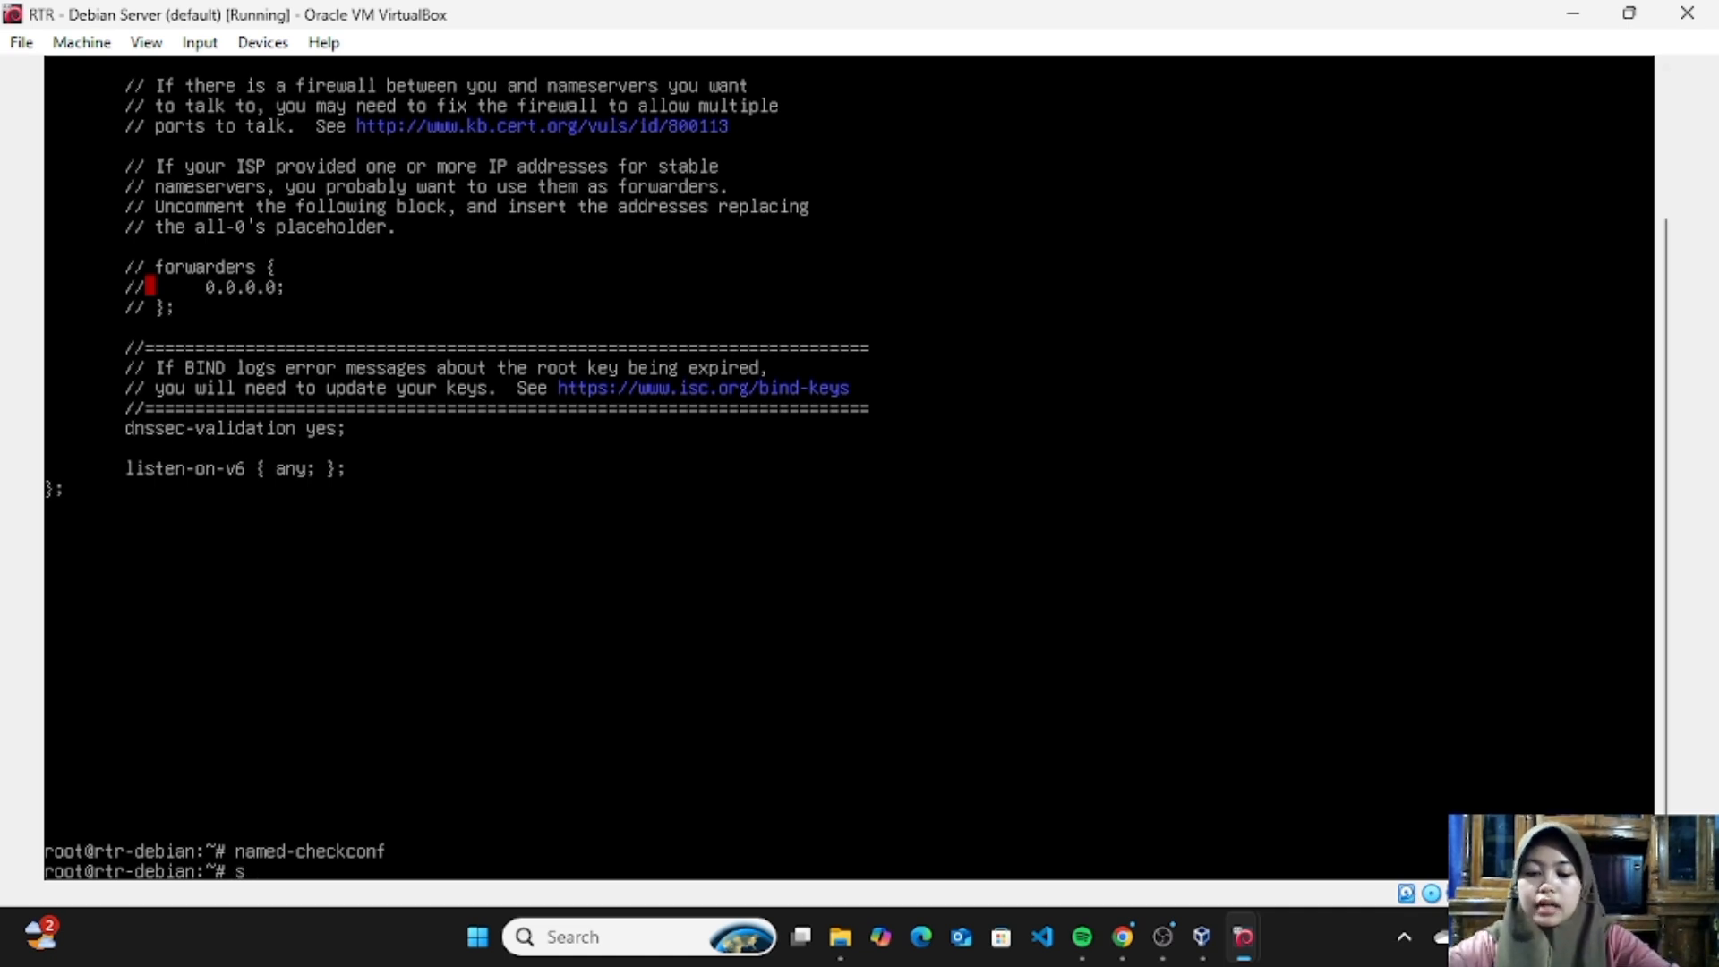
type("ct")
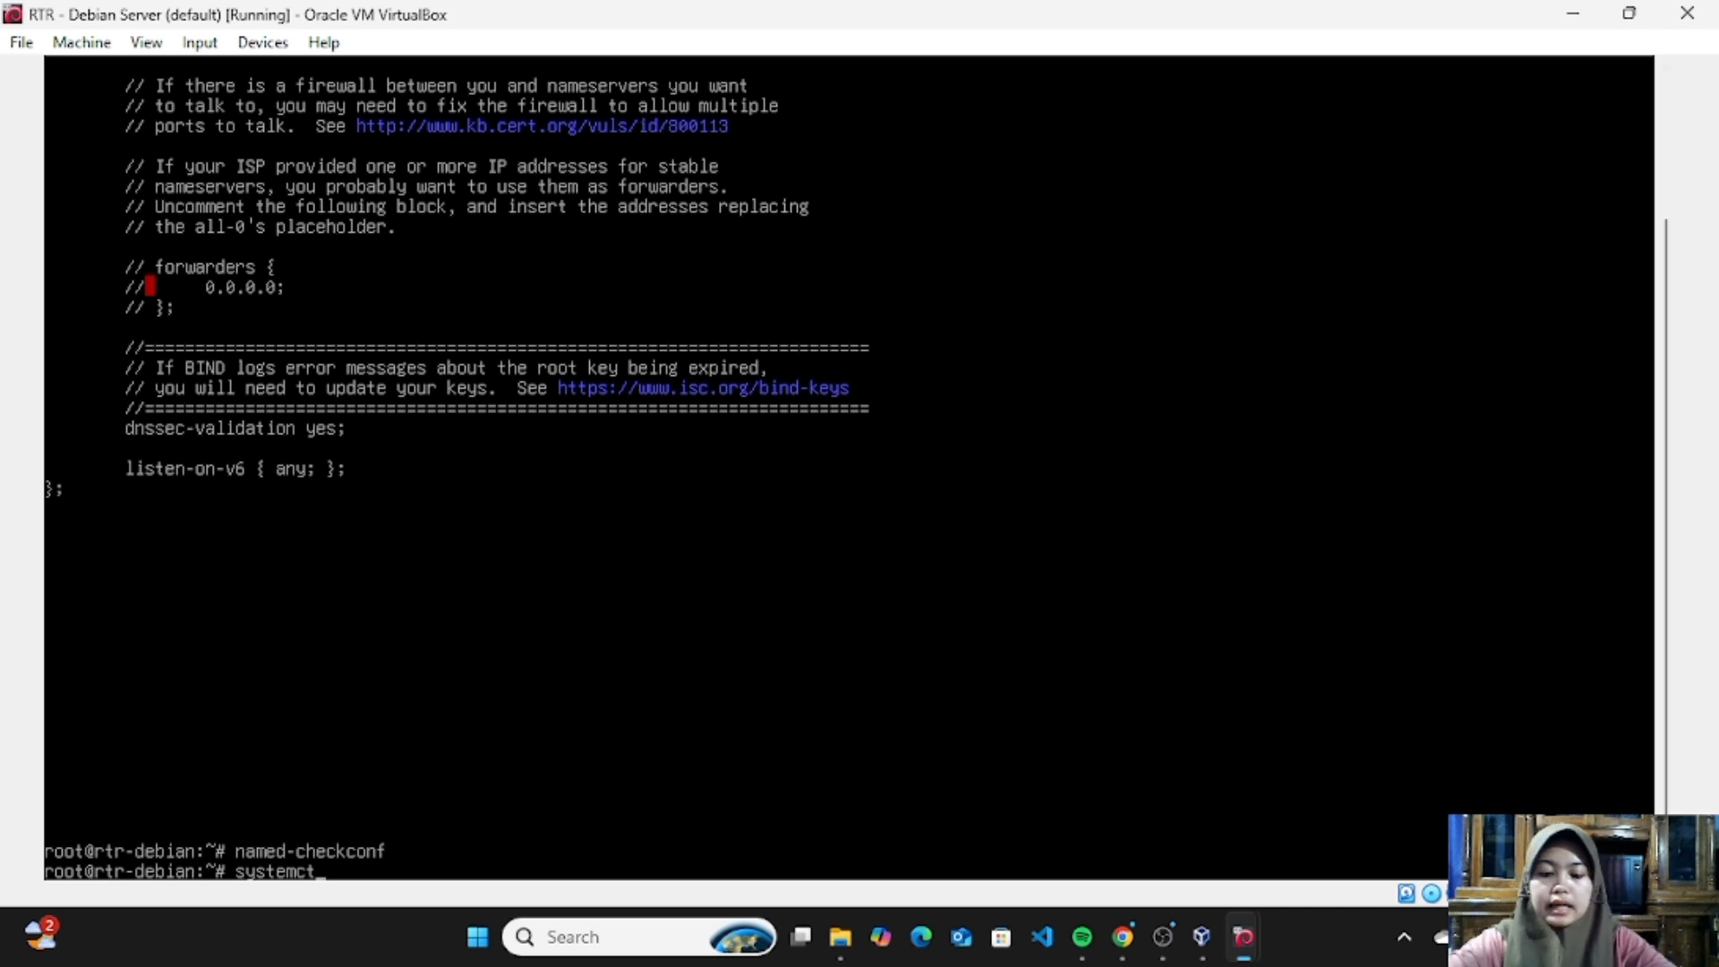
type("l restart n")
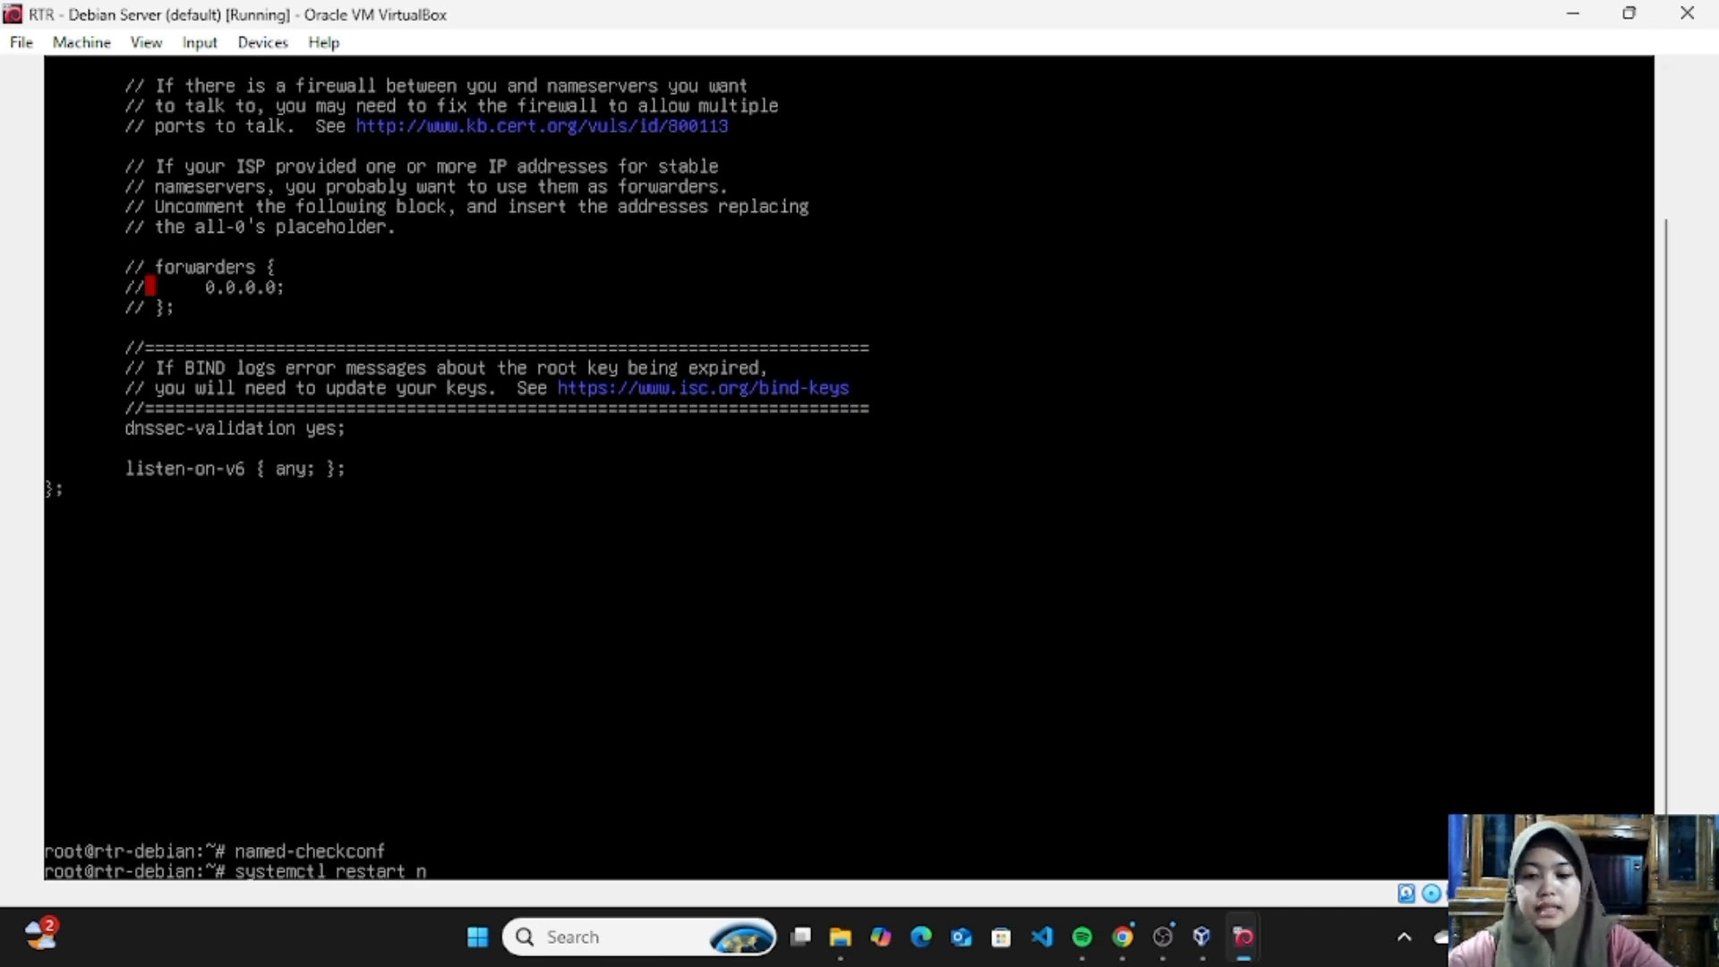
key("BackSpace")
type("bi")
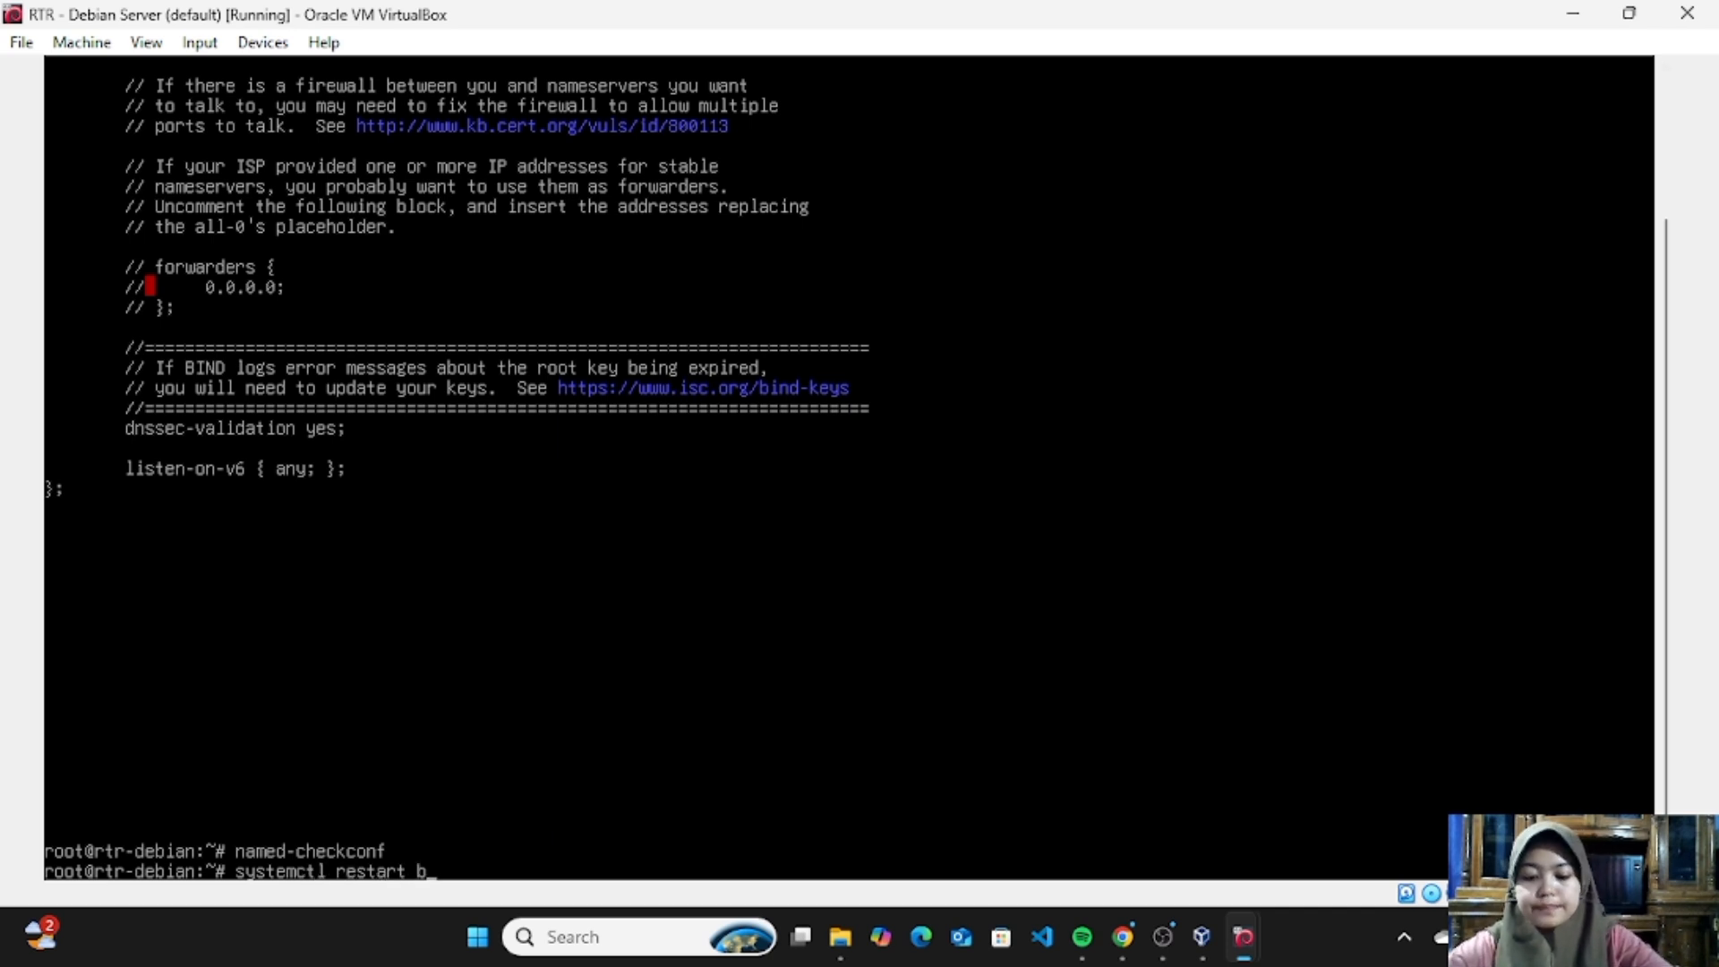
type("nd")
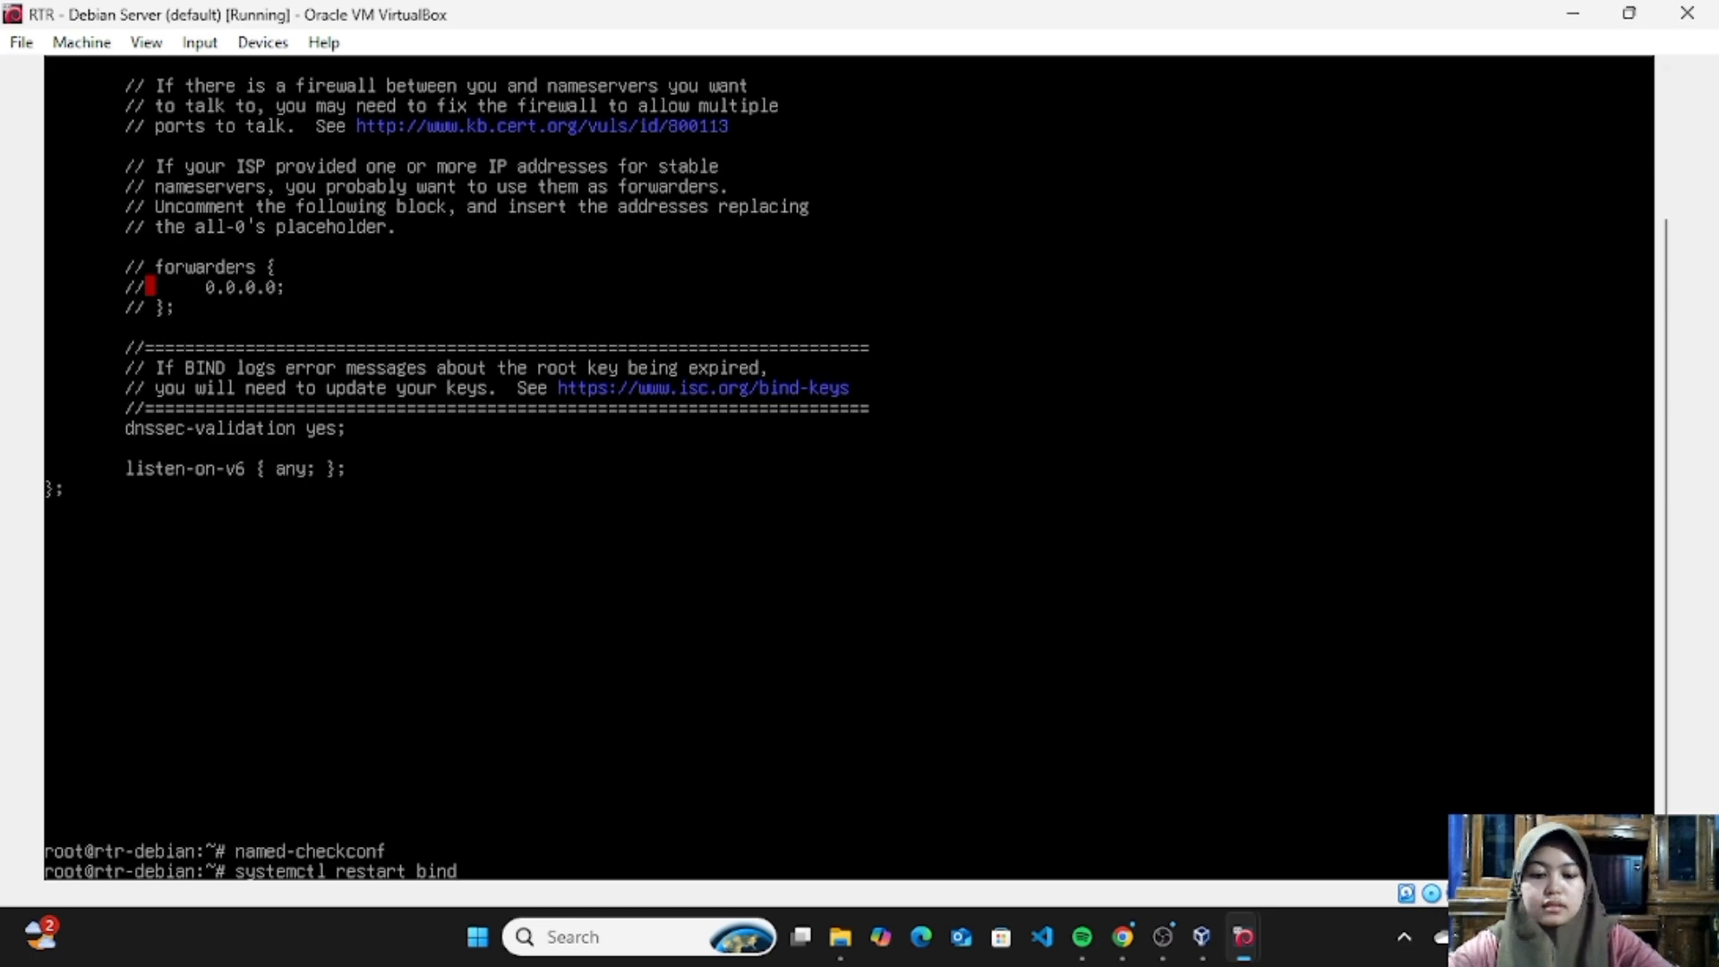
type("9")
key("Return")
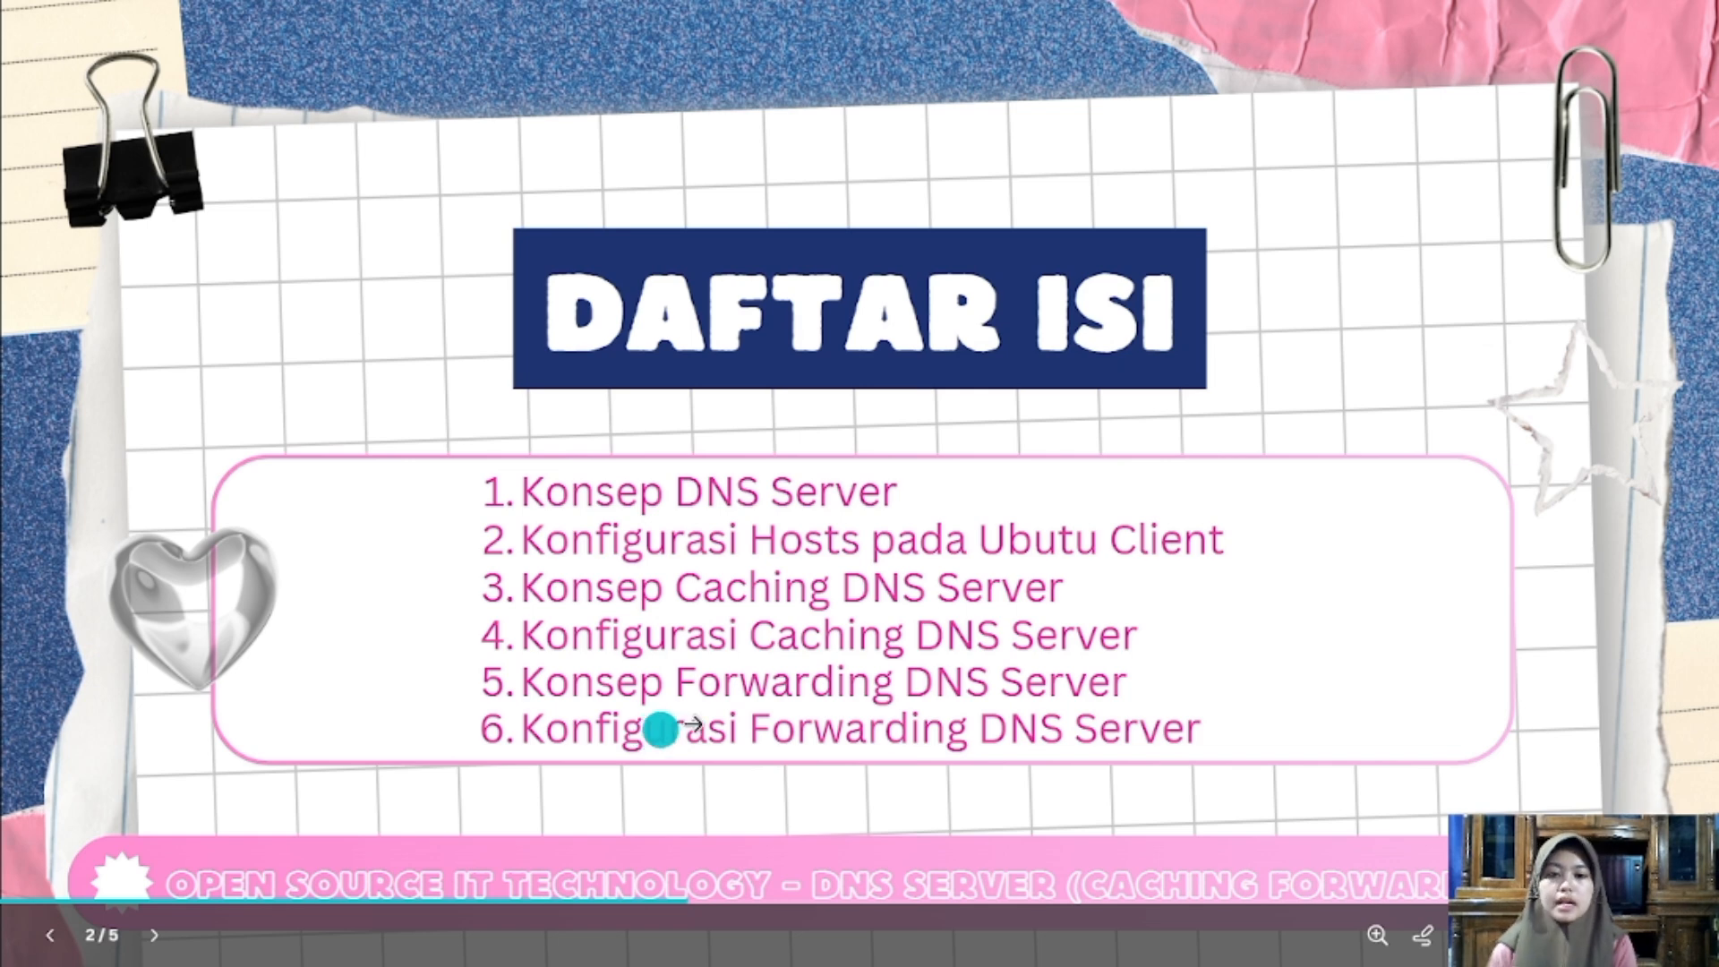
left_click(1103, 735)
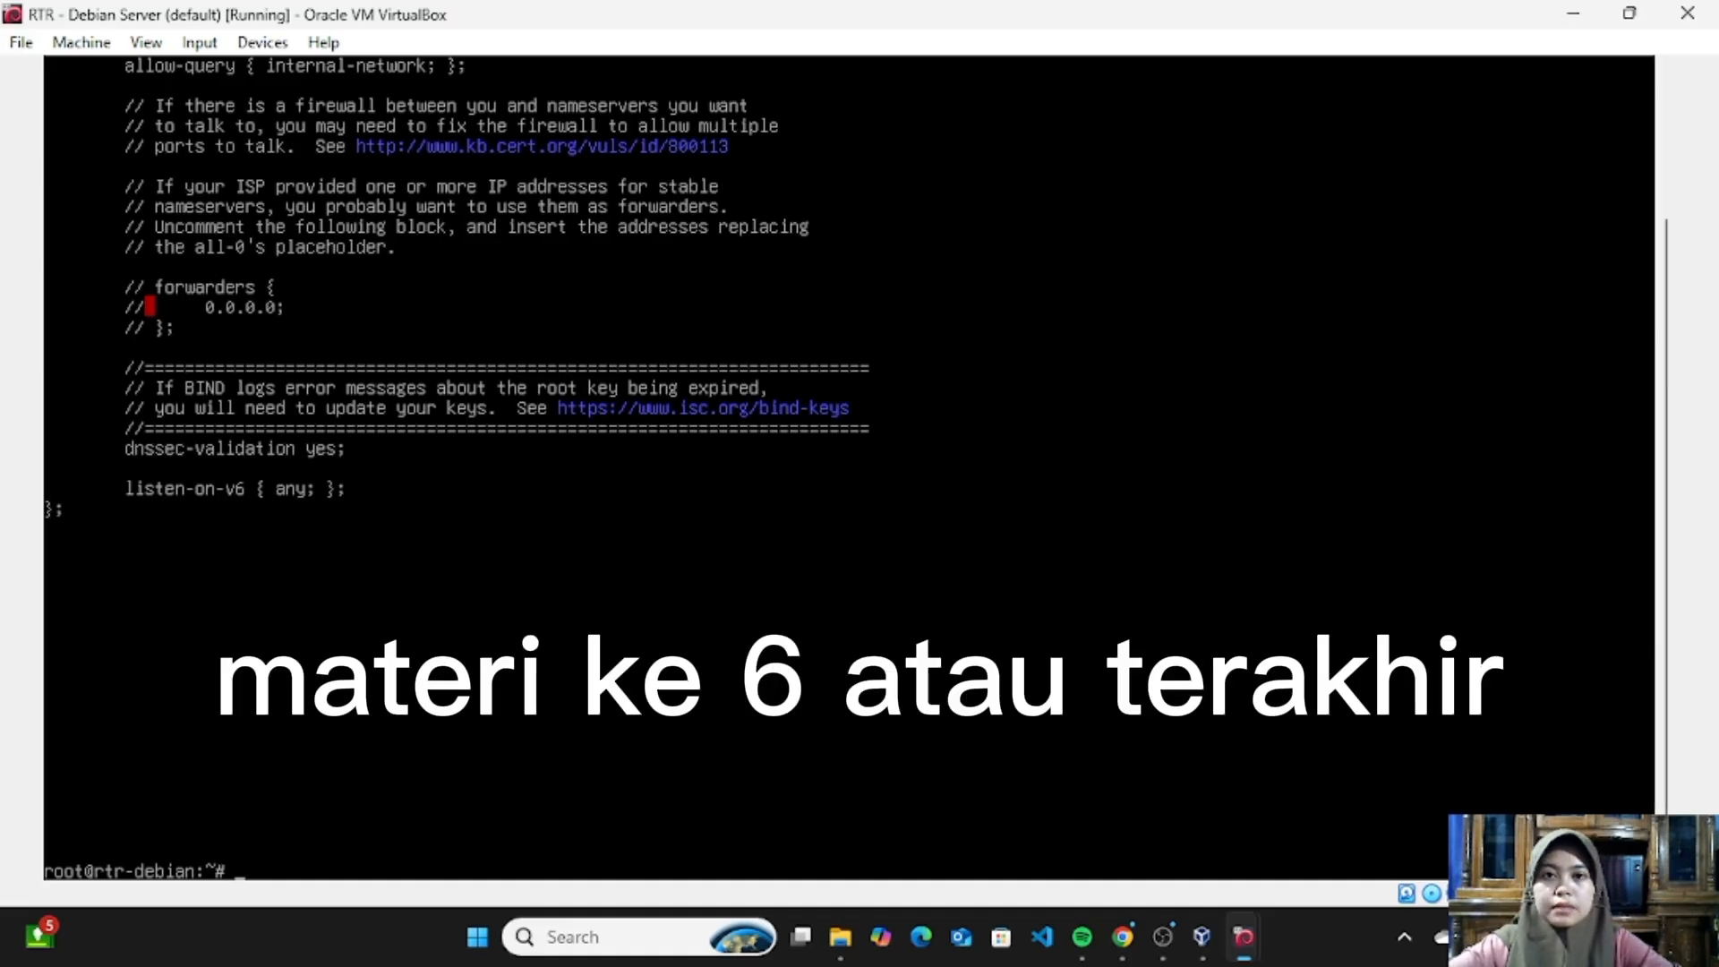
- Open /etc/bind/named.conf.options in nano and uncomment the three lines of the forwarders block
type("nano /etc/bind/named.conf.options")
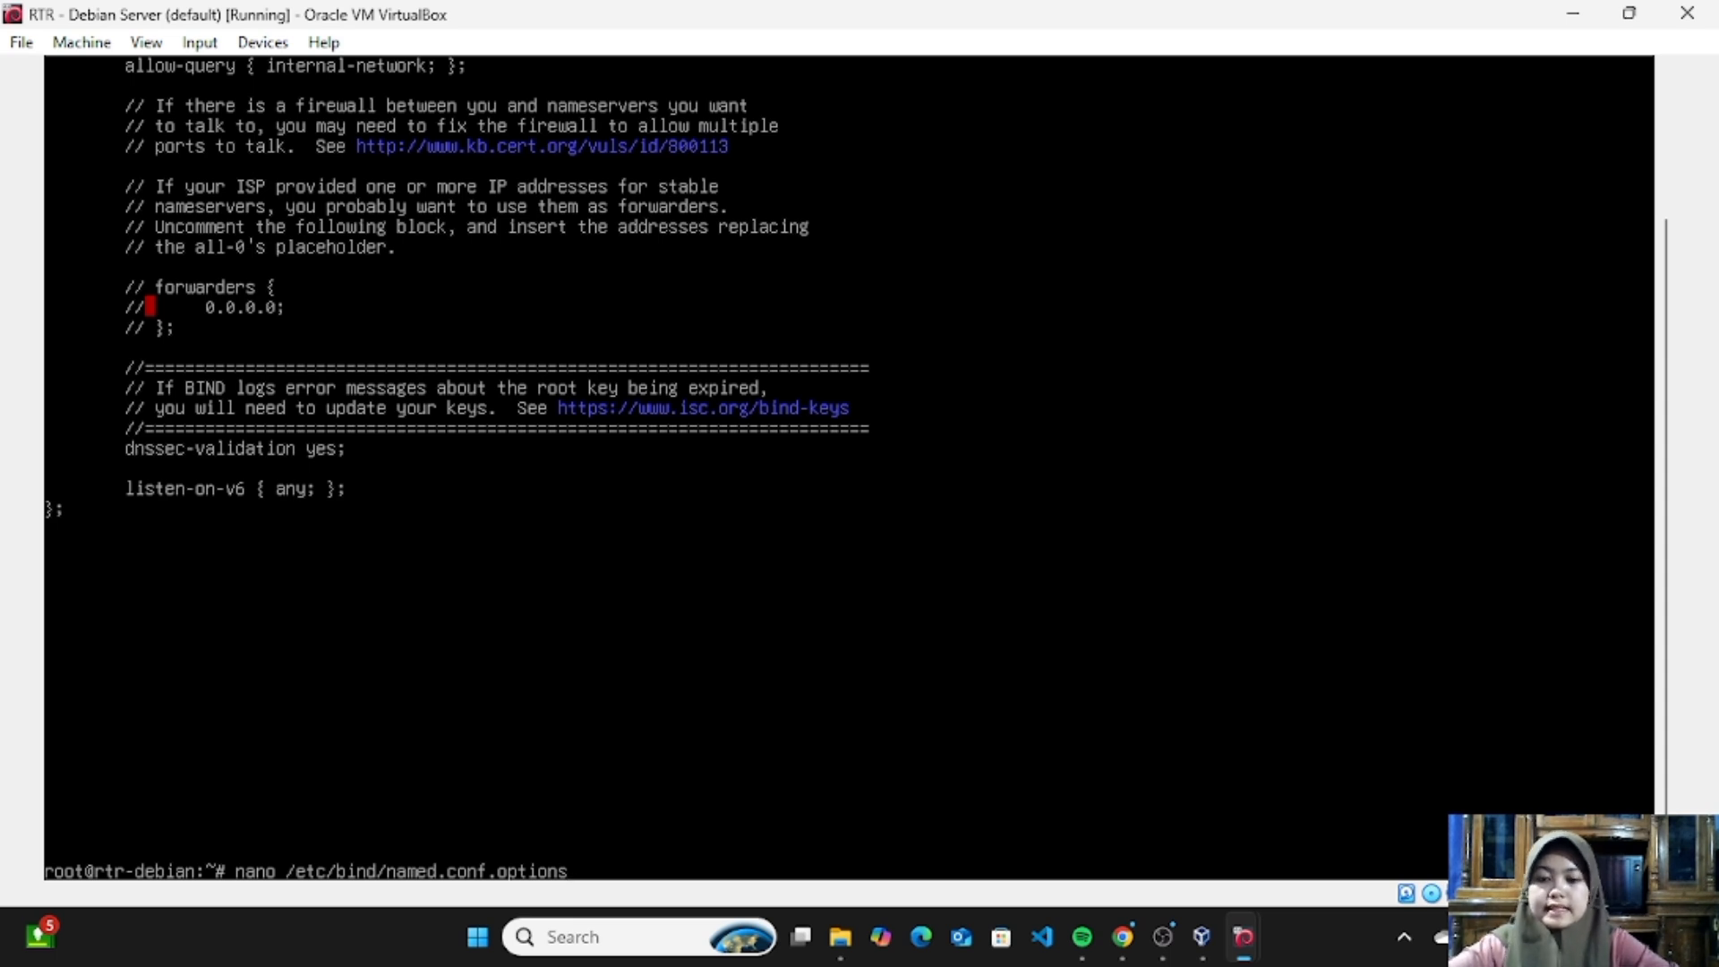
key("Return")
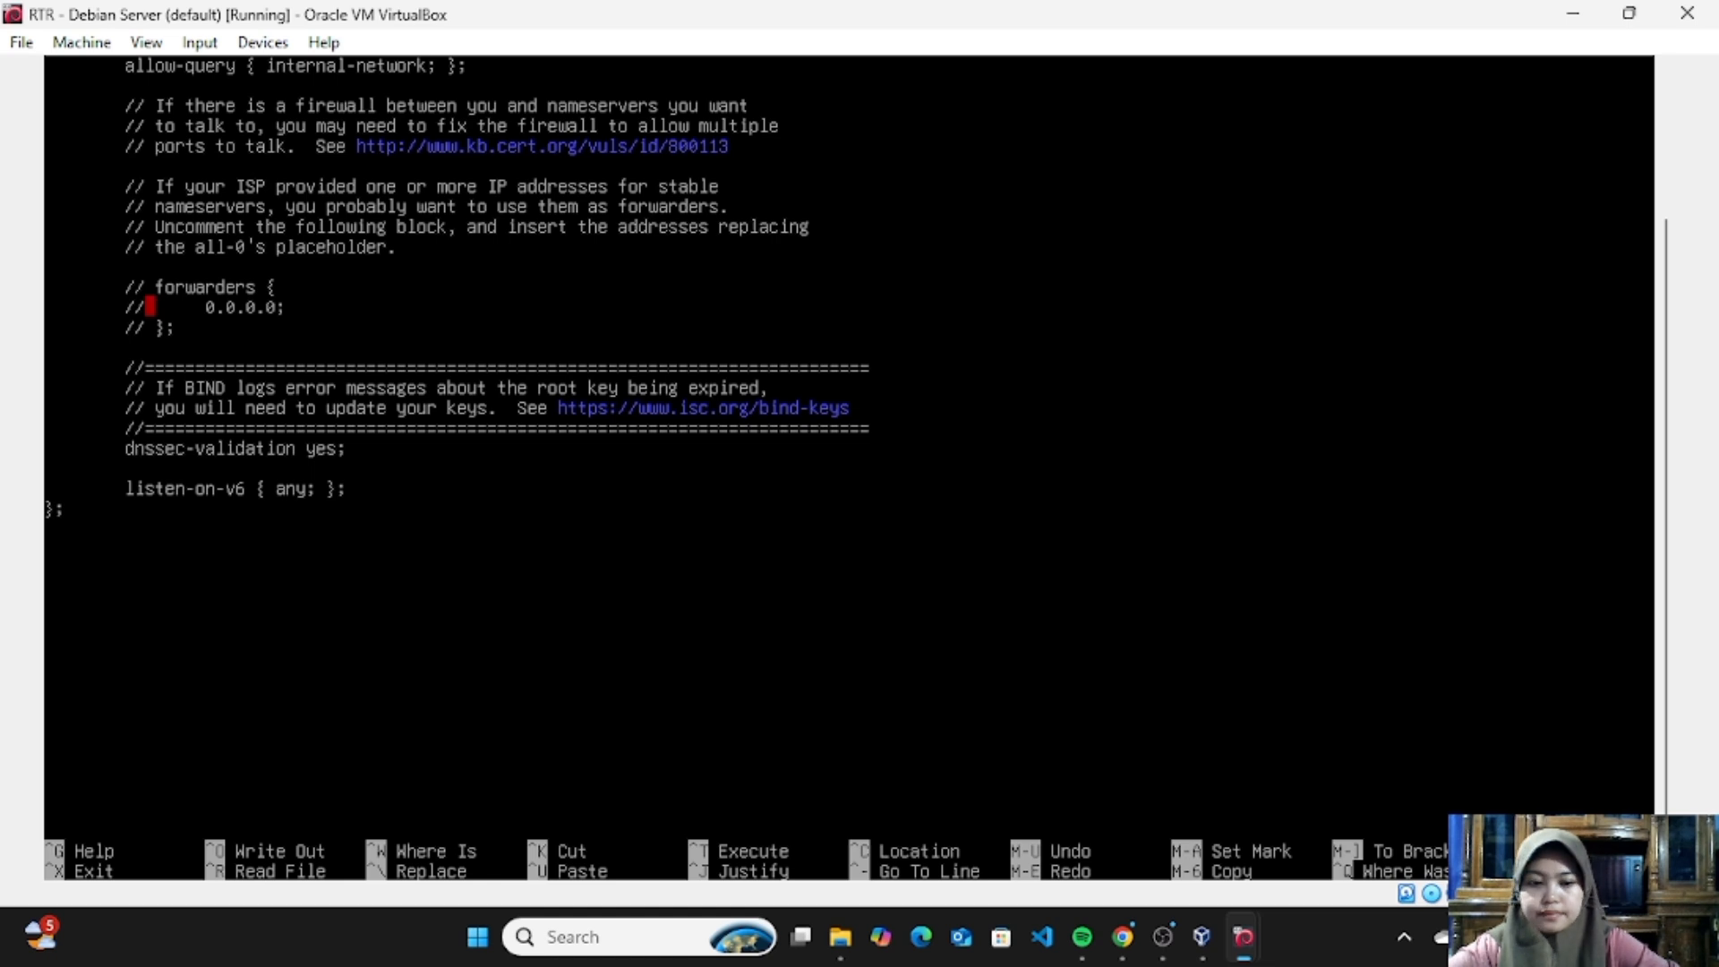
key("Delete")
key("Delete")
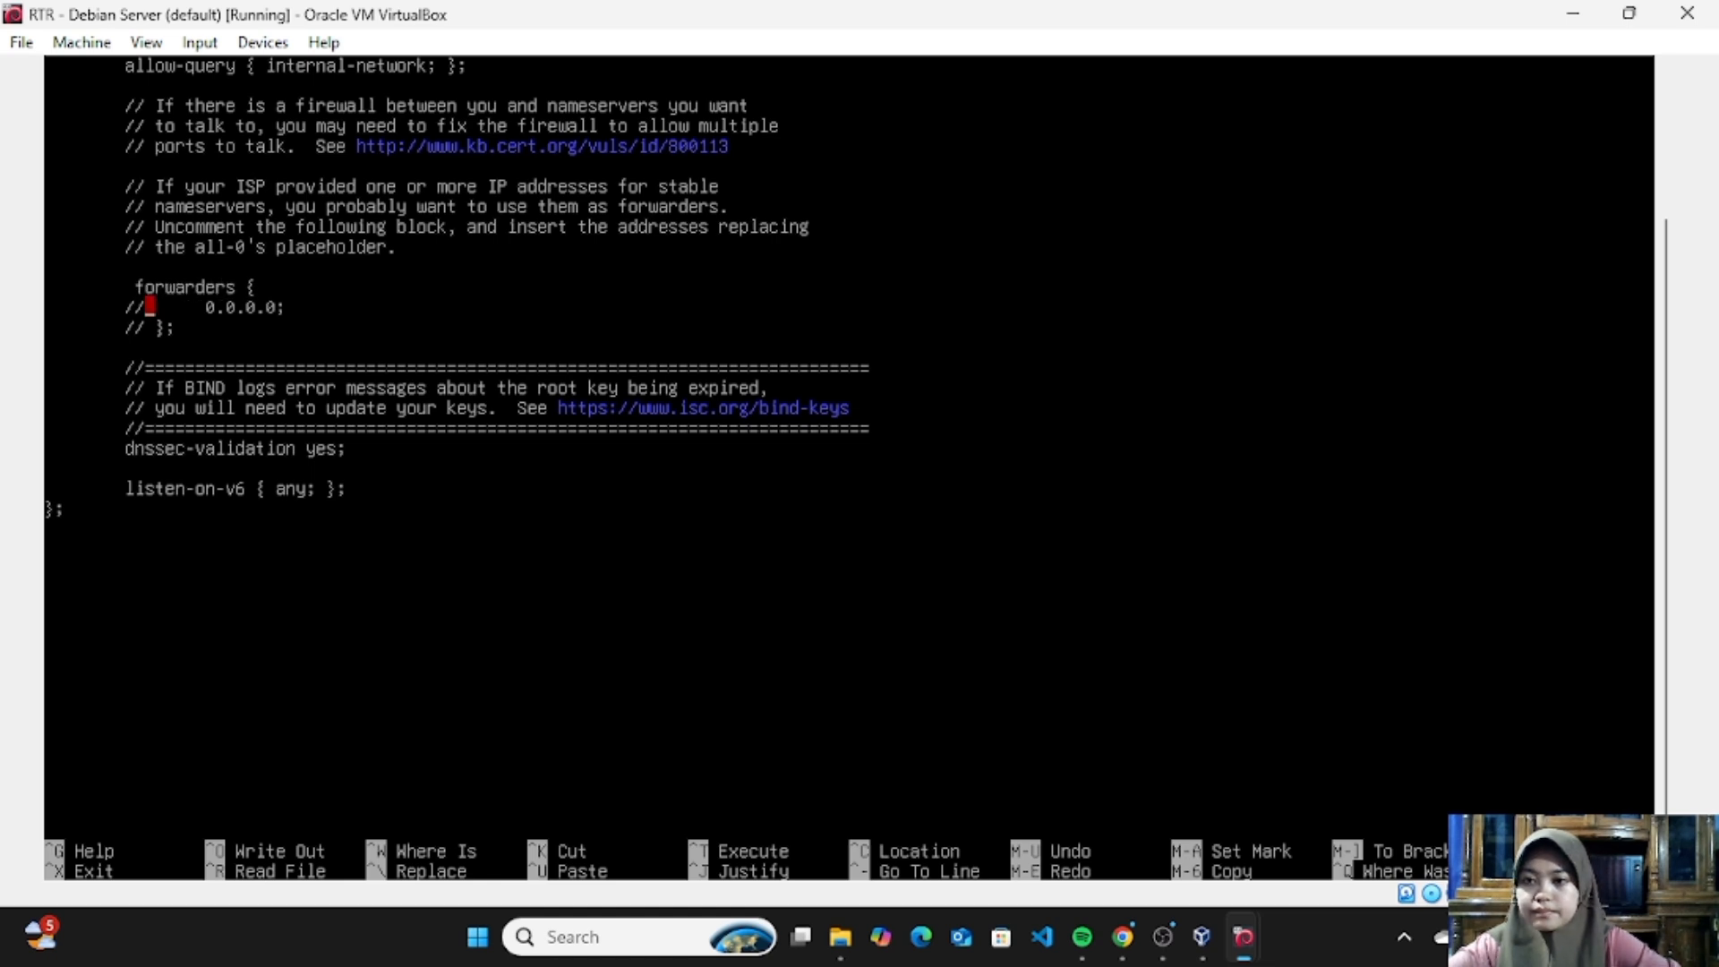
key("BackSpace")
key("BackSpace")
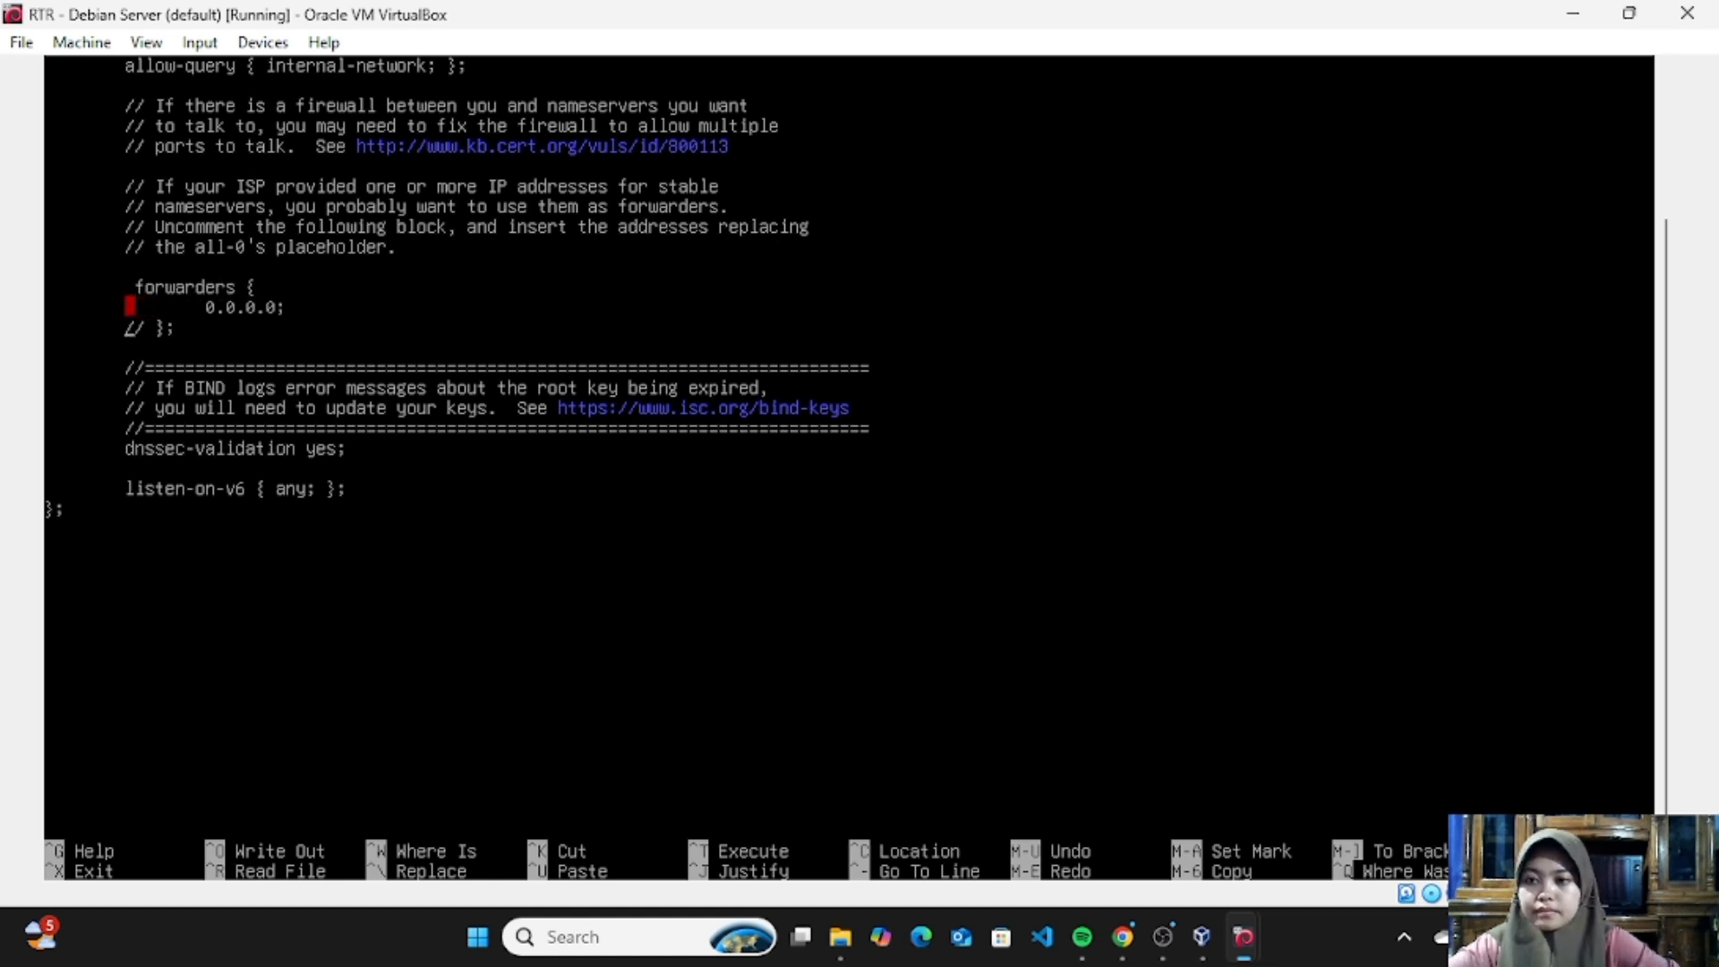
key("BackSpace")
key("BackSpace")
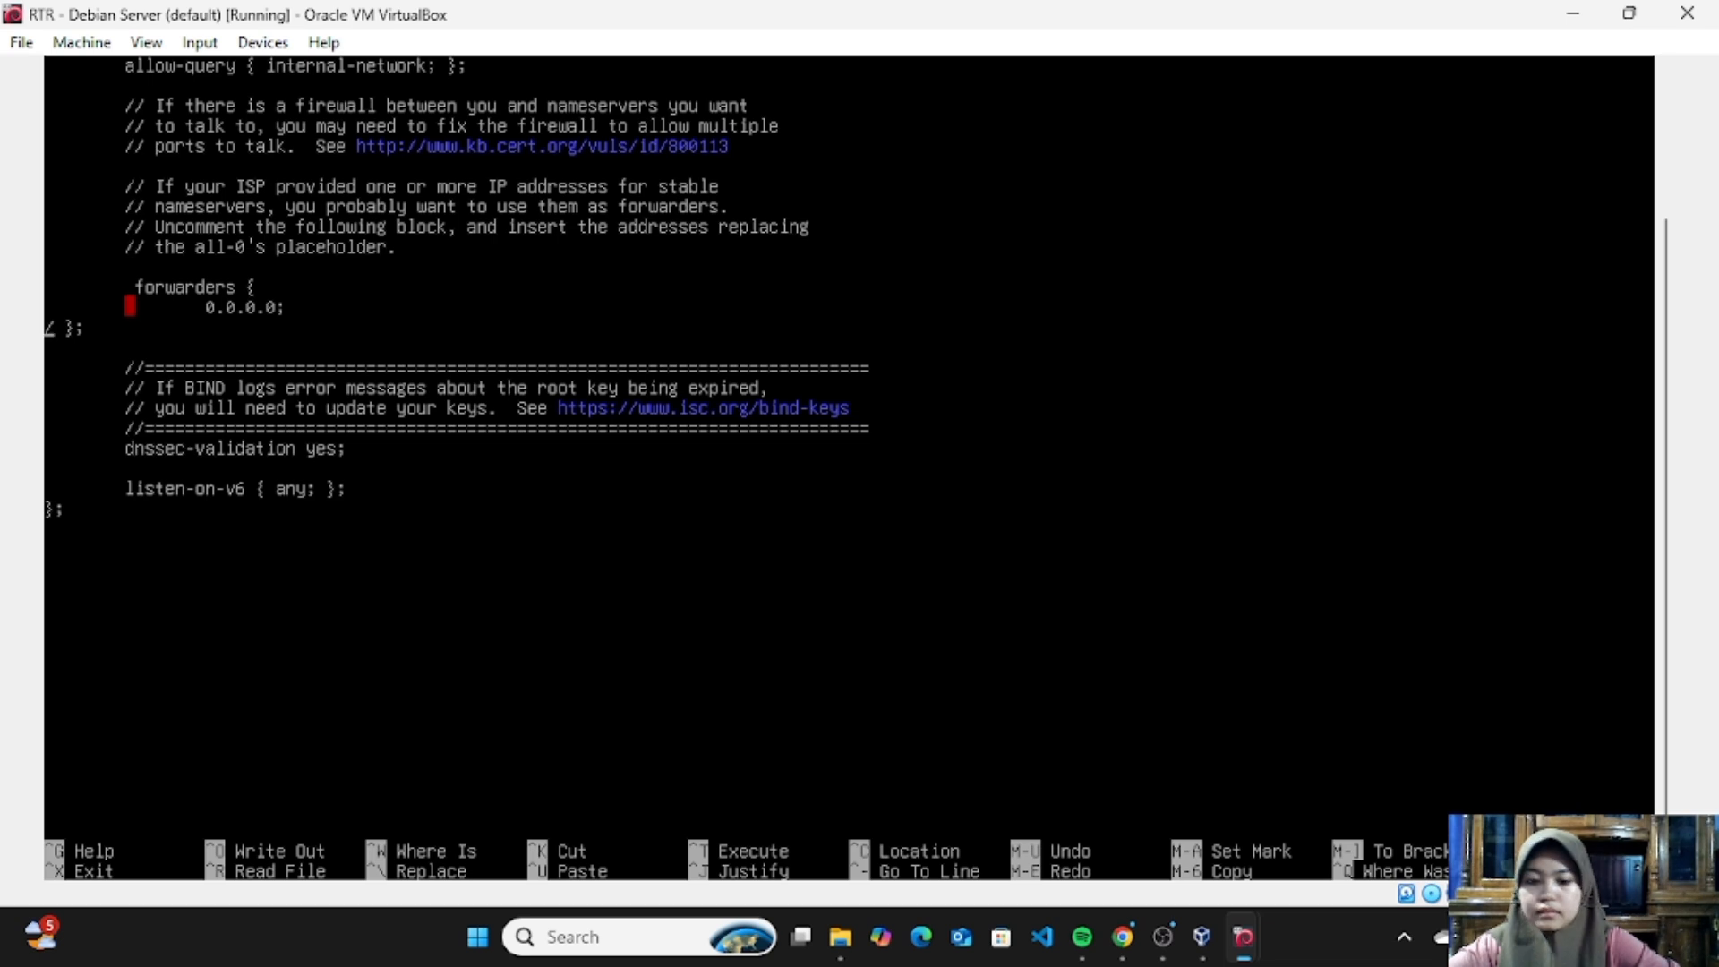
key("Tab")
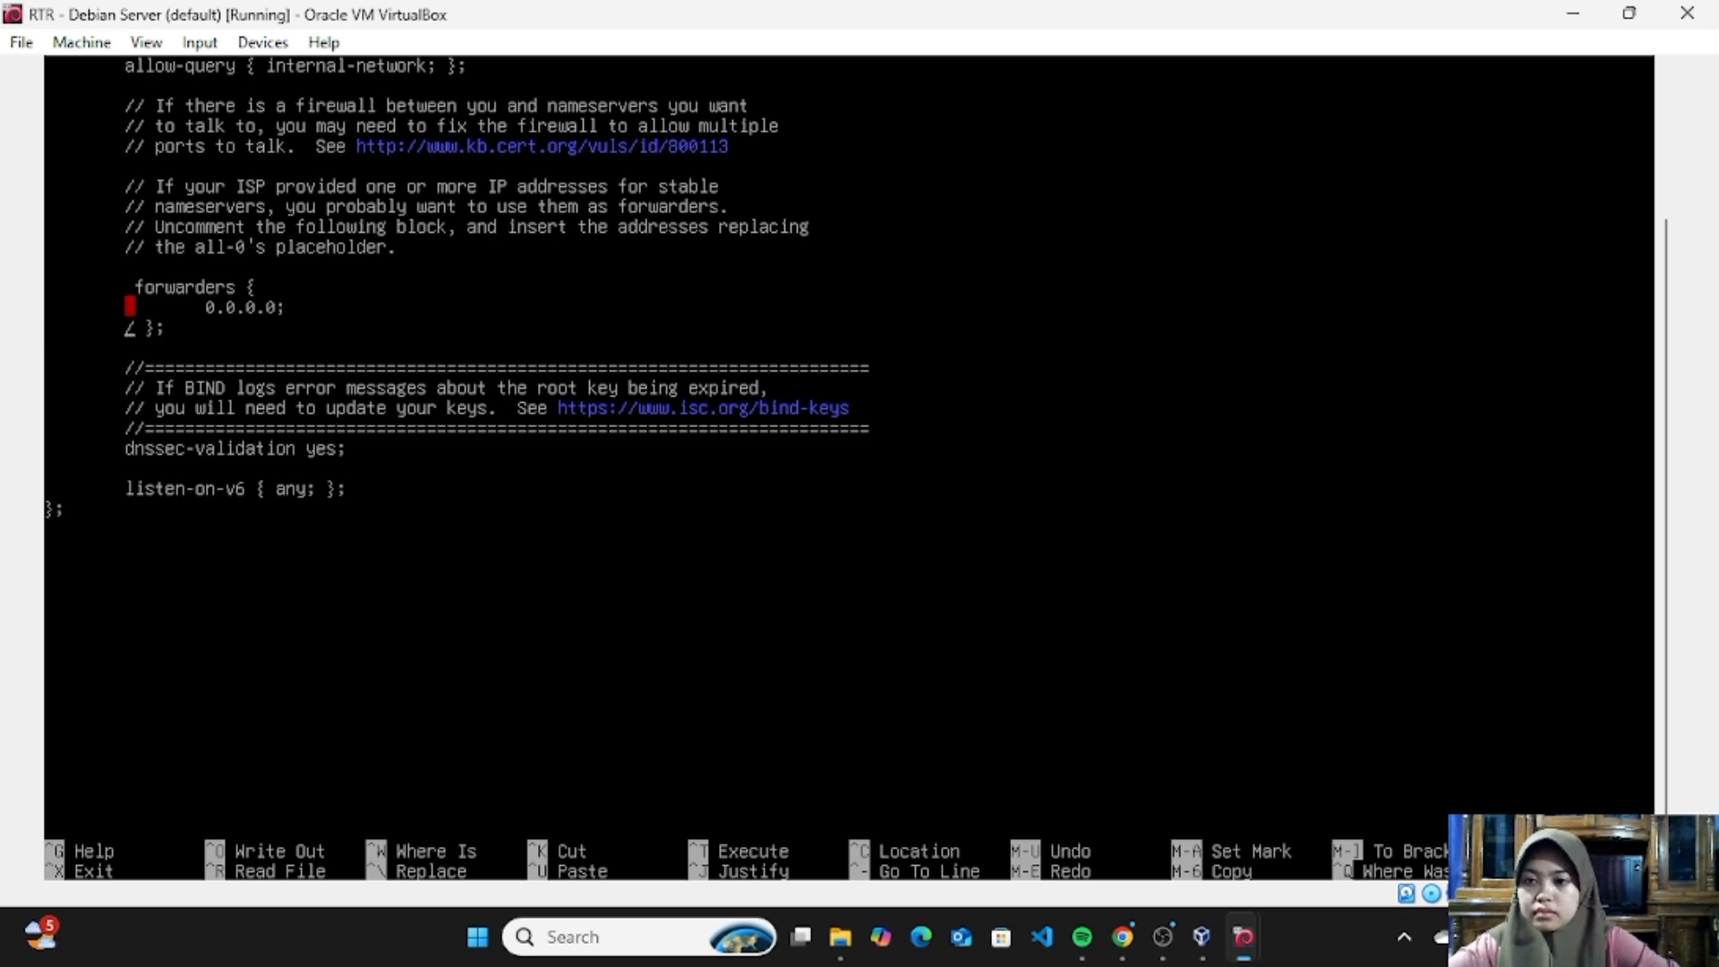
key("Delete")
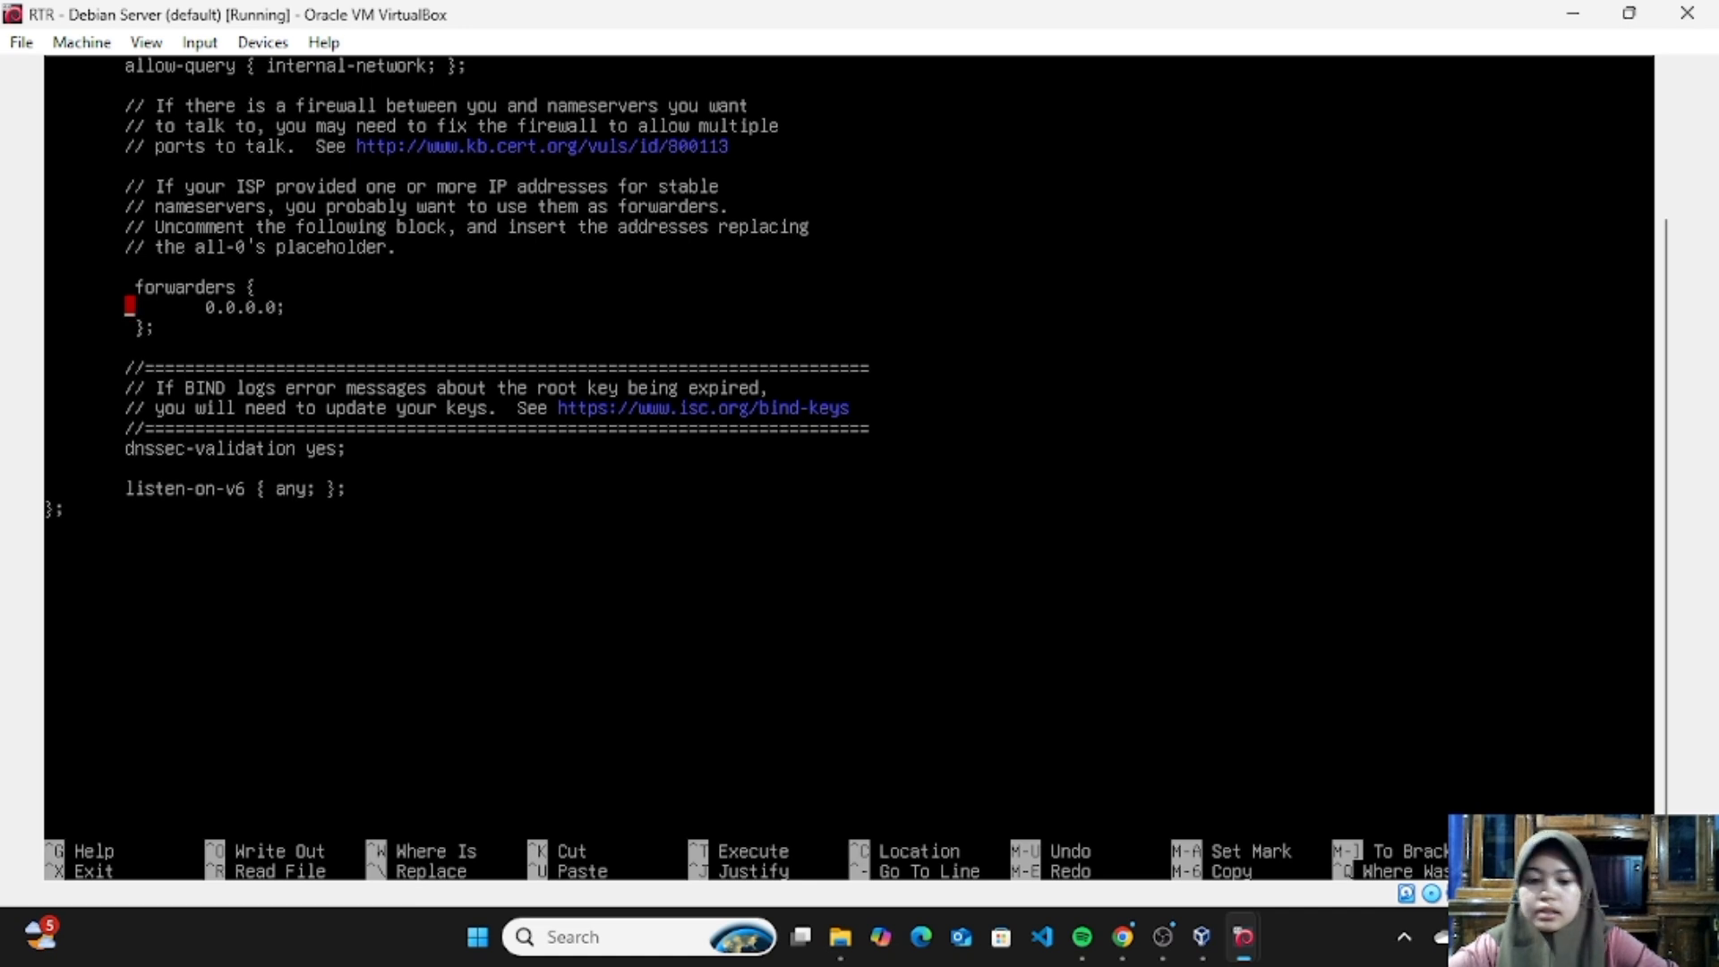
- Replace the placeholder address in the forwarders block with 8.8.8.8; and add 8.8.4.4; on a new line below it
key("Right")
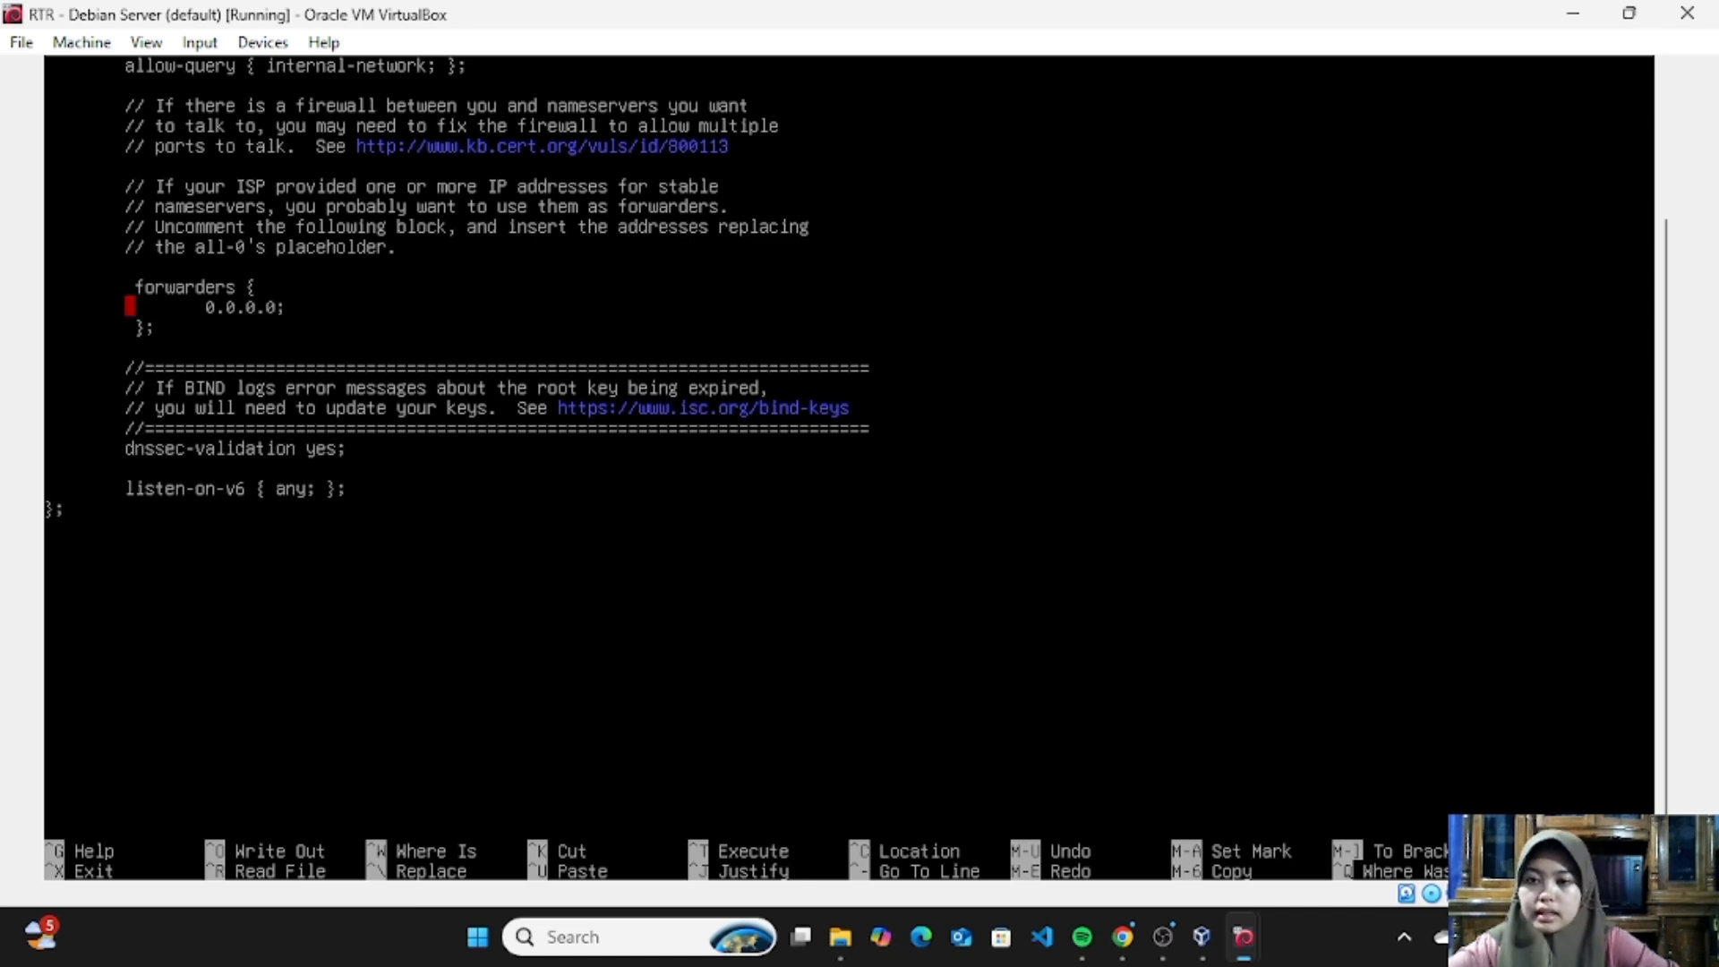
key("BackSpace")
key("BackSpace")
key("BackSpace")
key("BackSpace")
key("BackSpace")
key("BackSpace")
key("BackSpace")
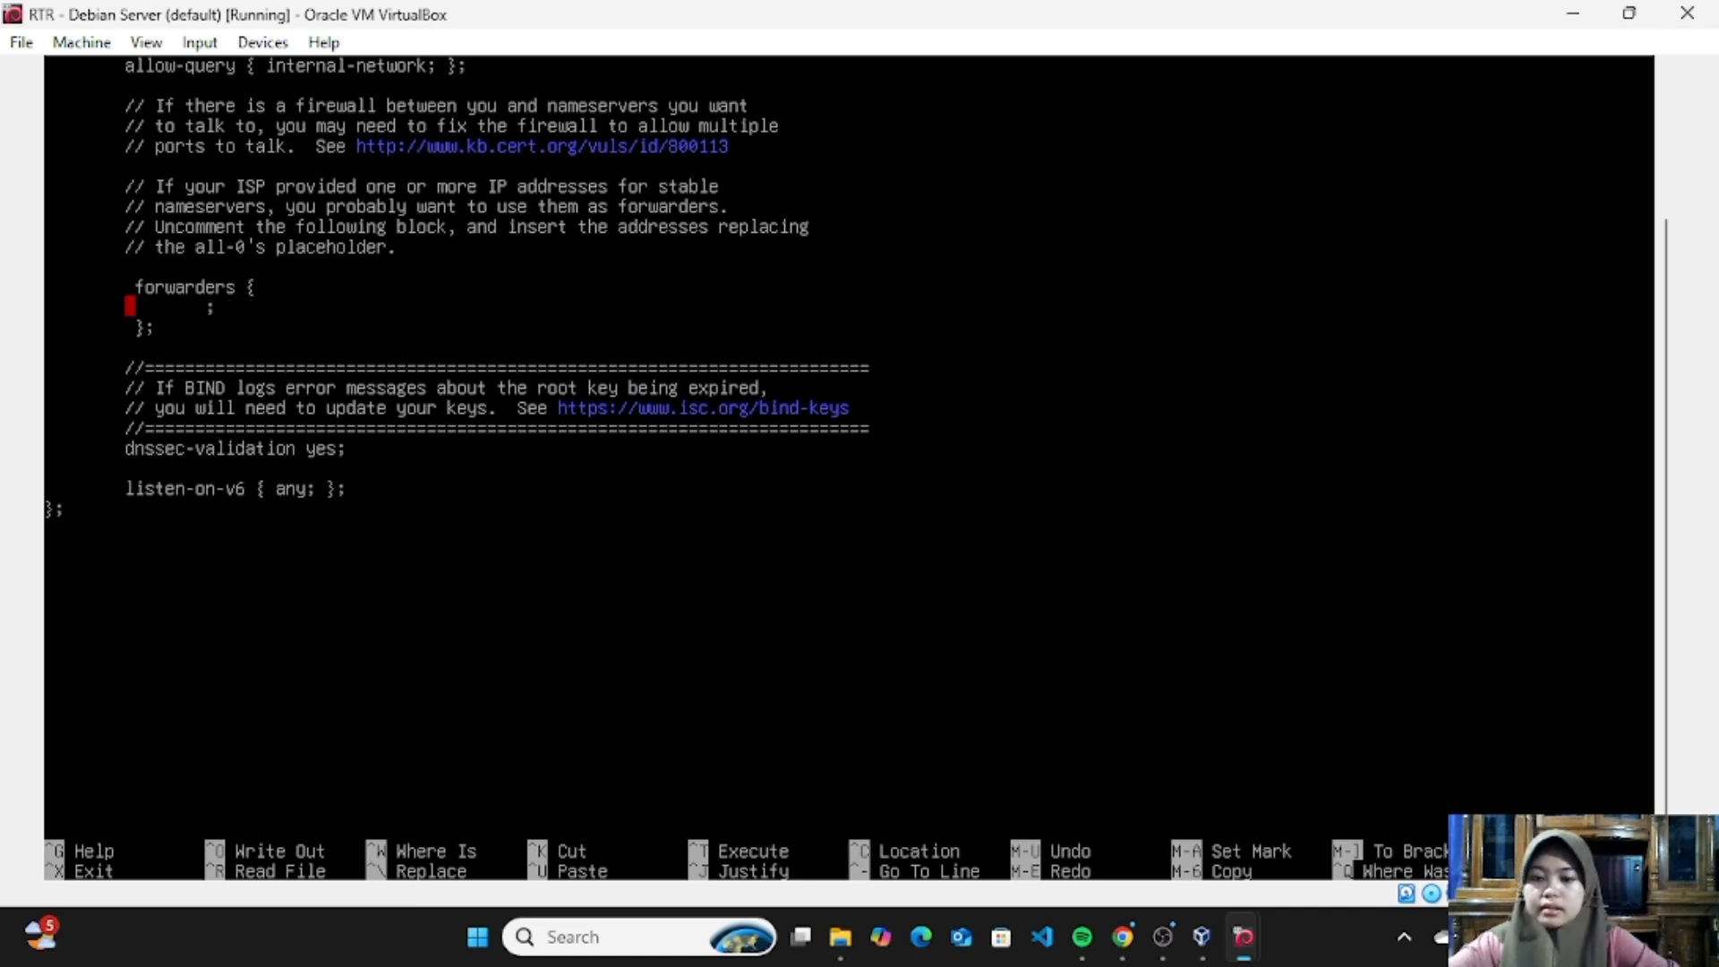
type("8.8.8.8")
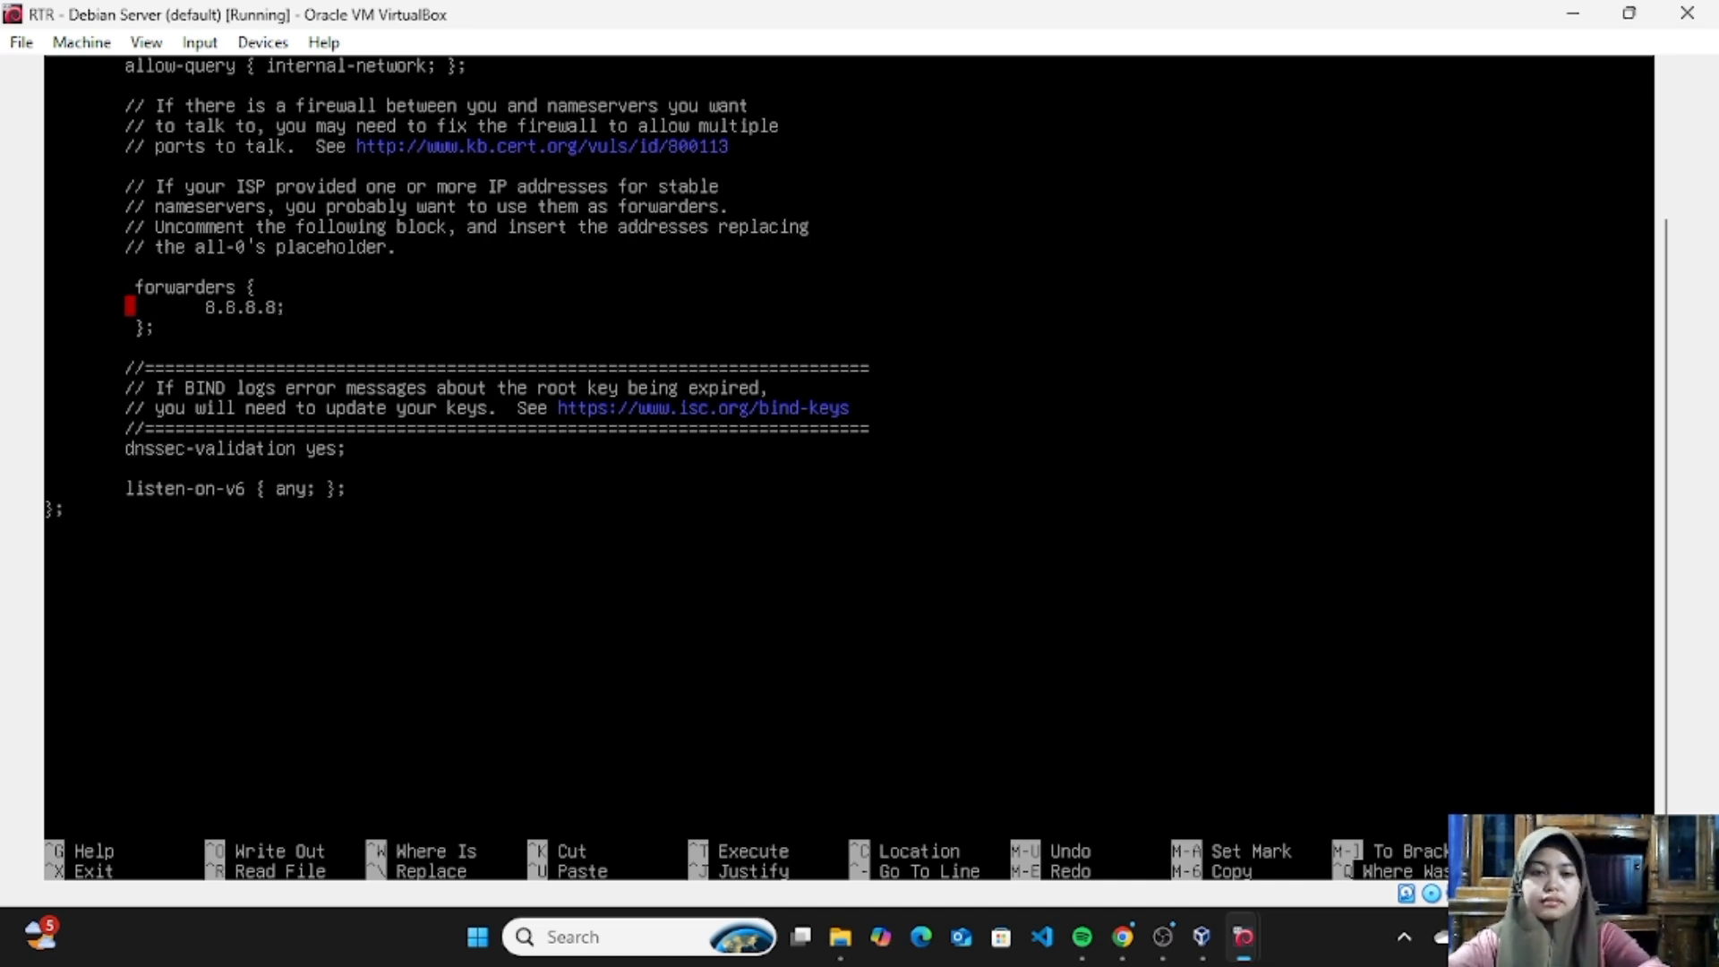
key("Return")
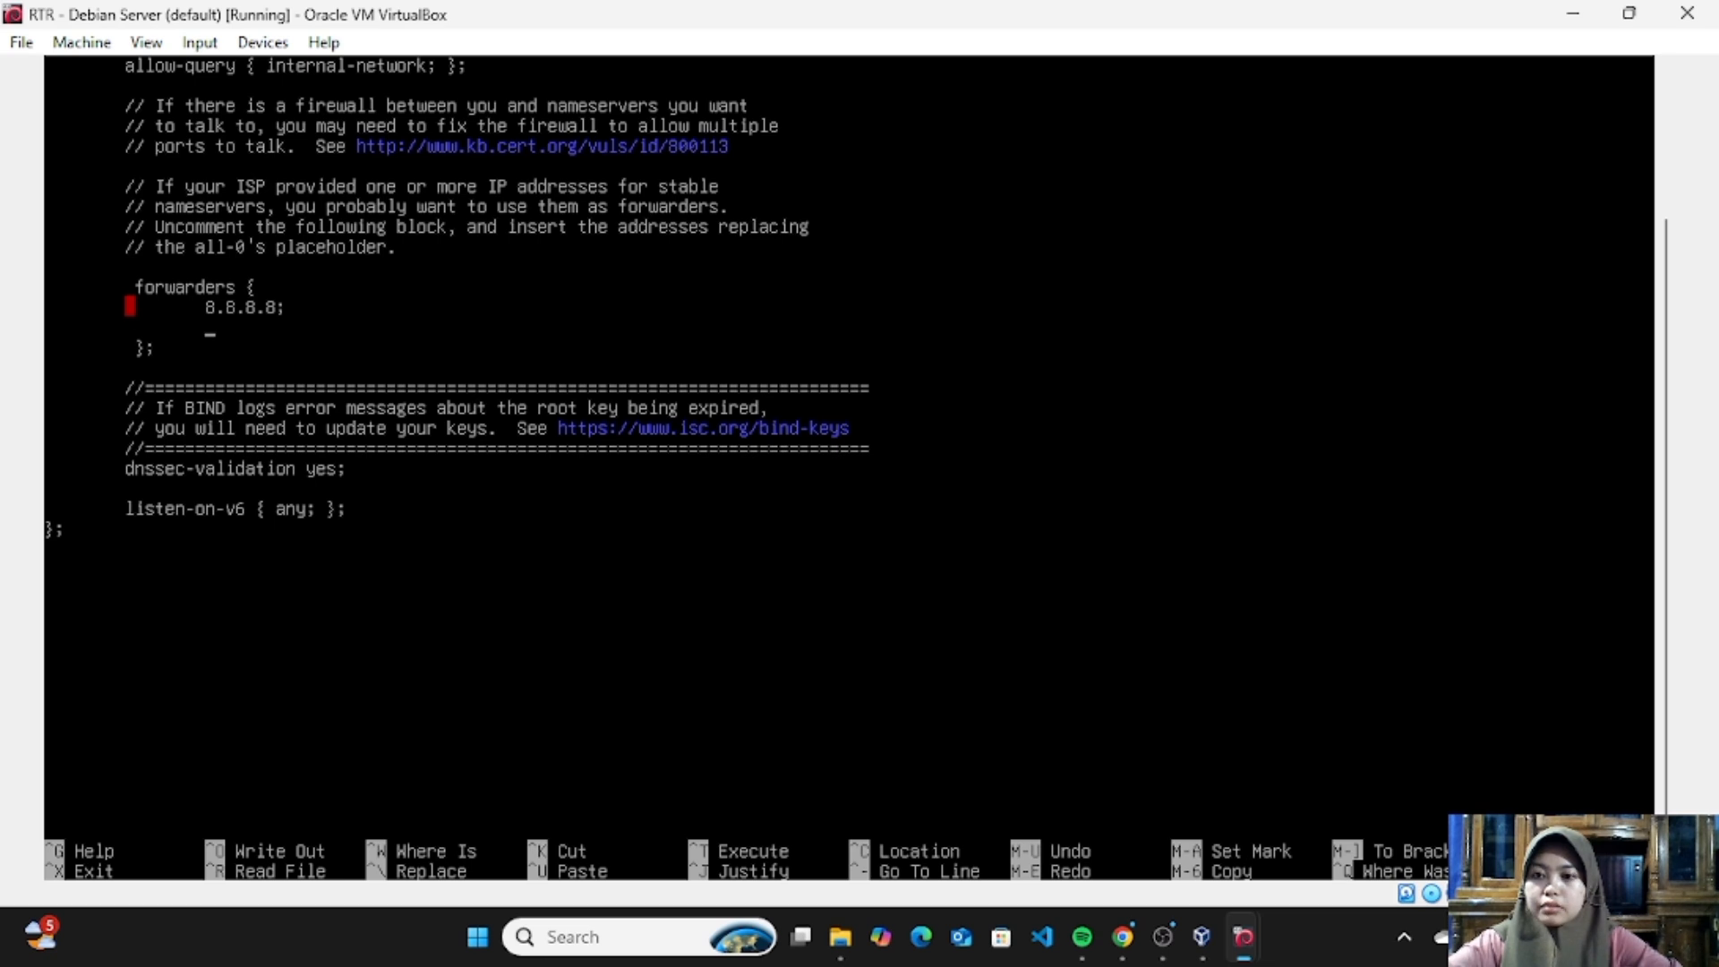
type("8.8")
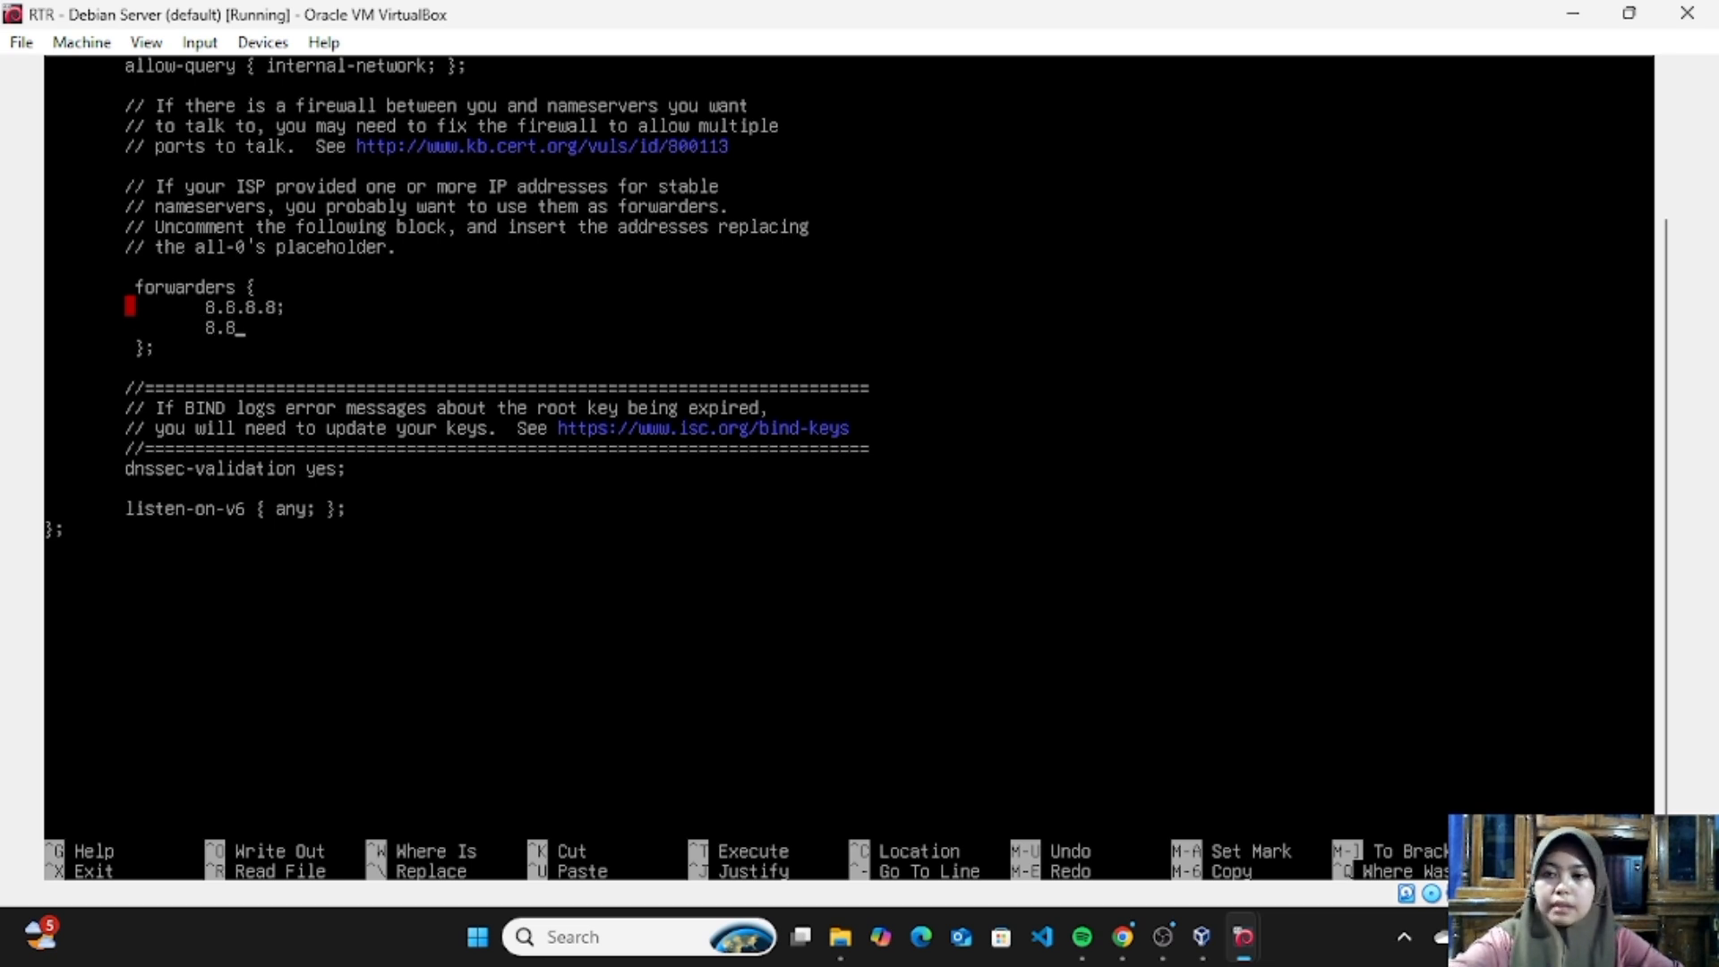
type(".4.4;")
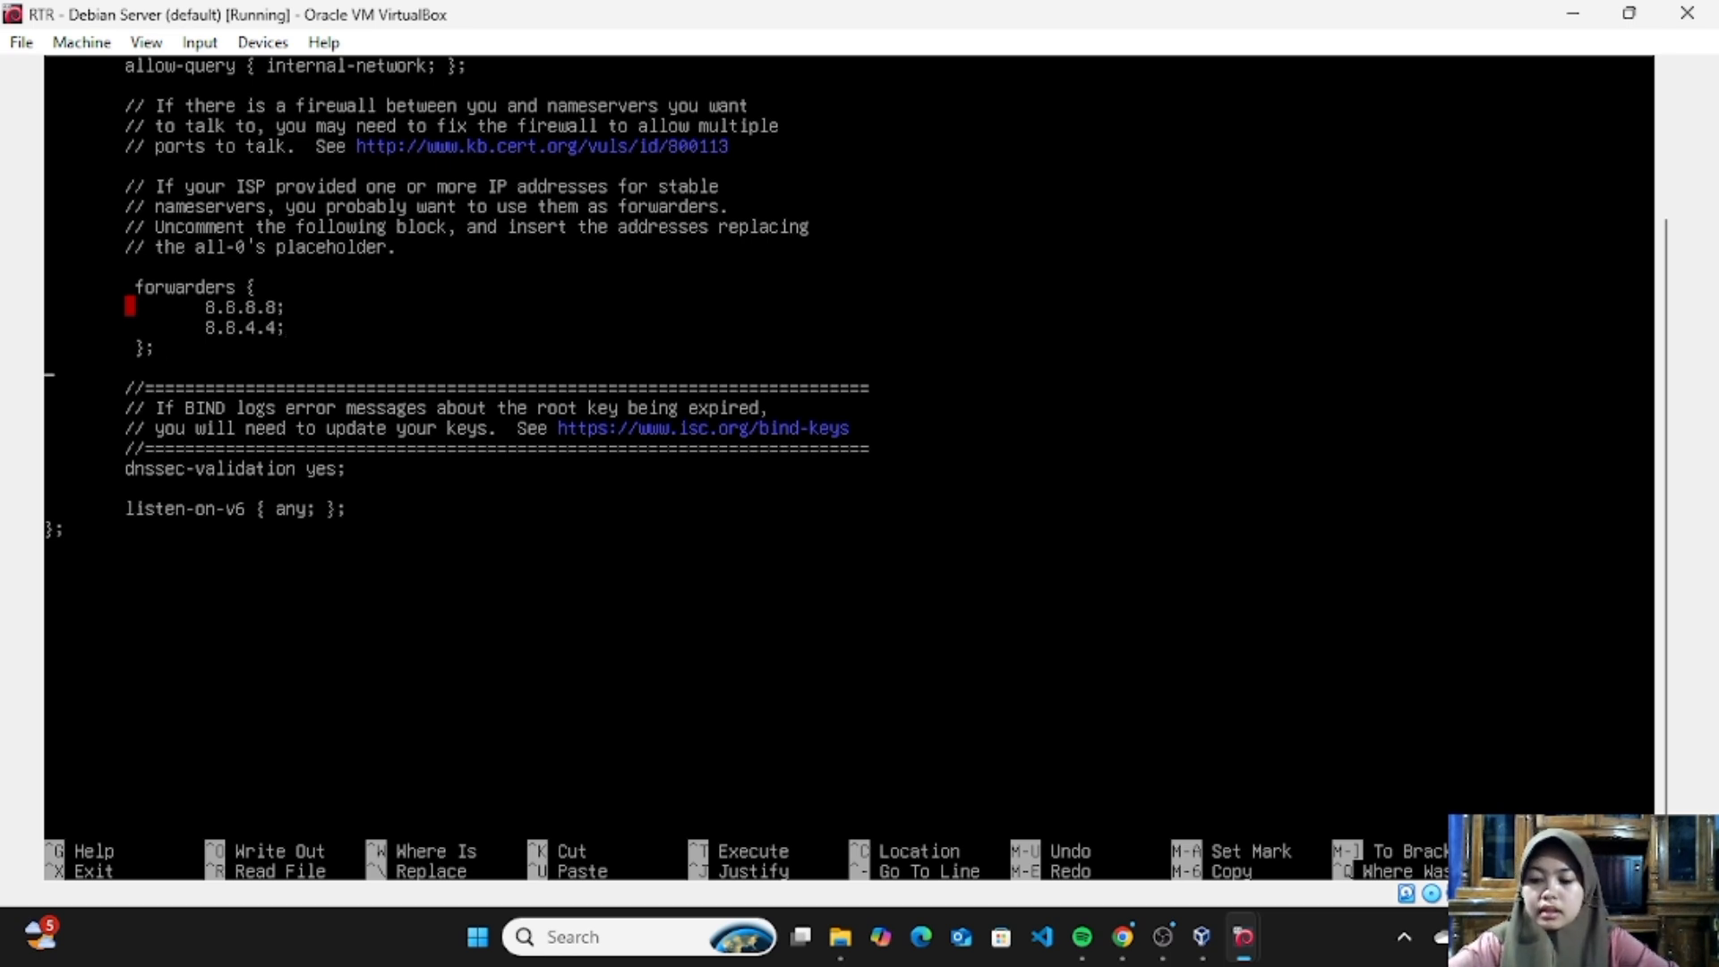
- Add the directive forward only; below the forwarders block, then save named.conf.options and exit the editor
key("Tab")
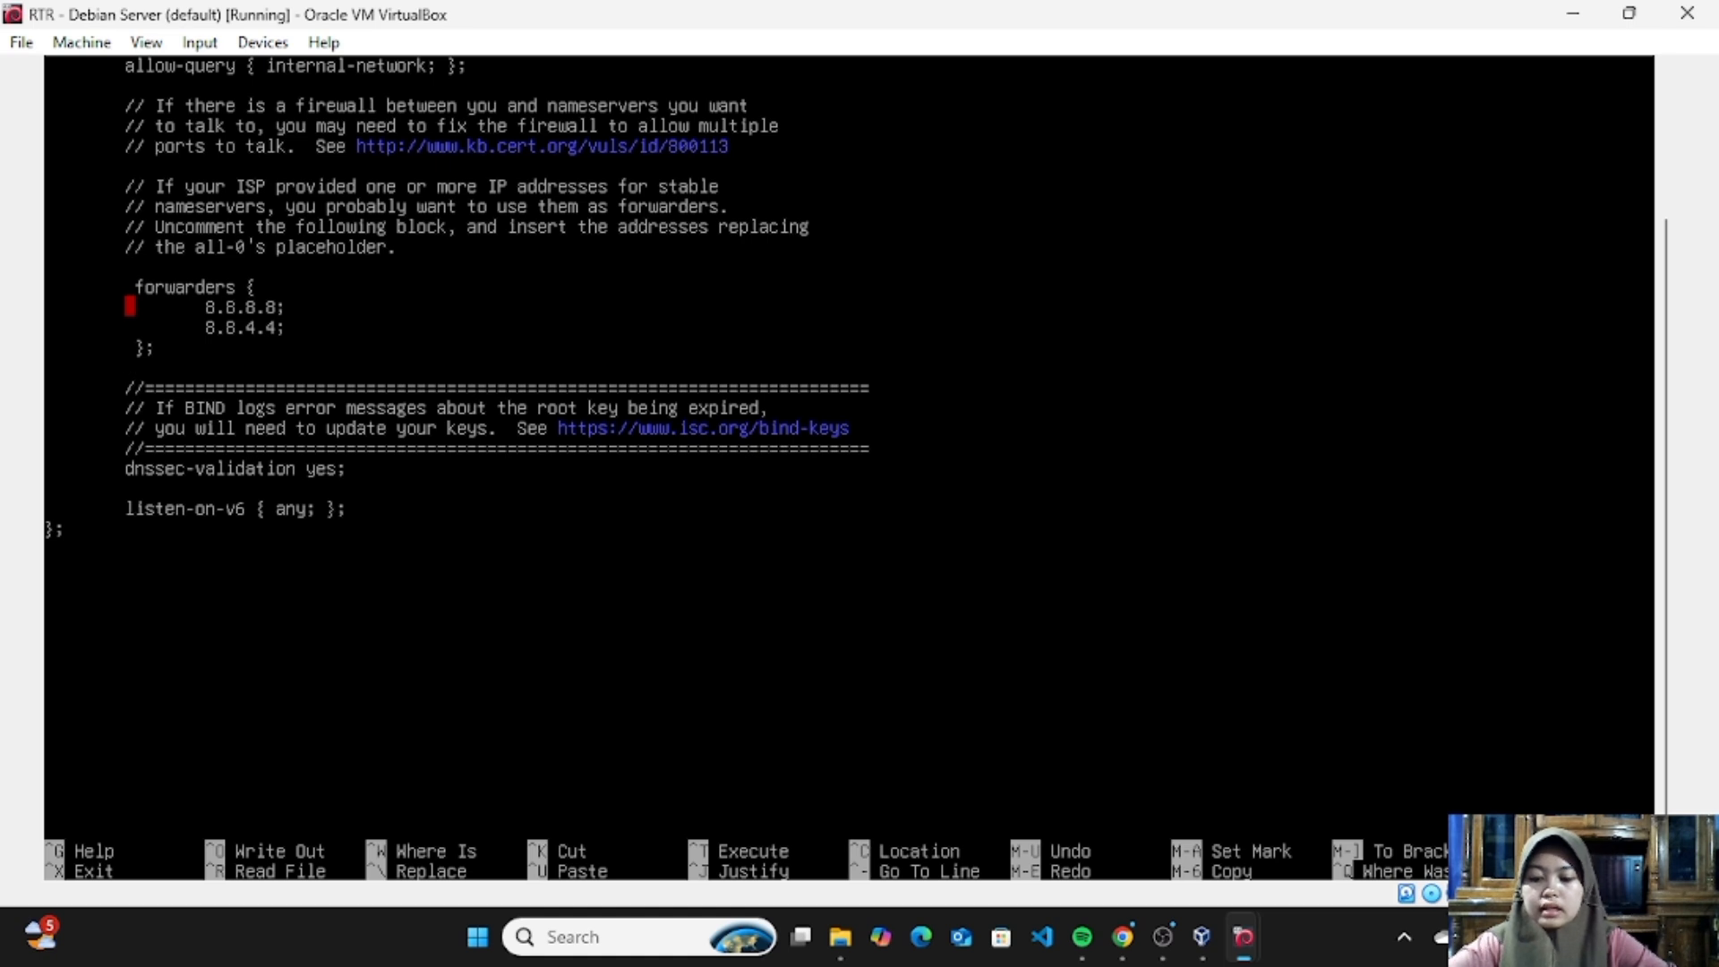
type("forq")
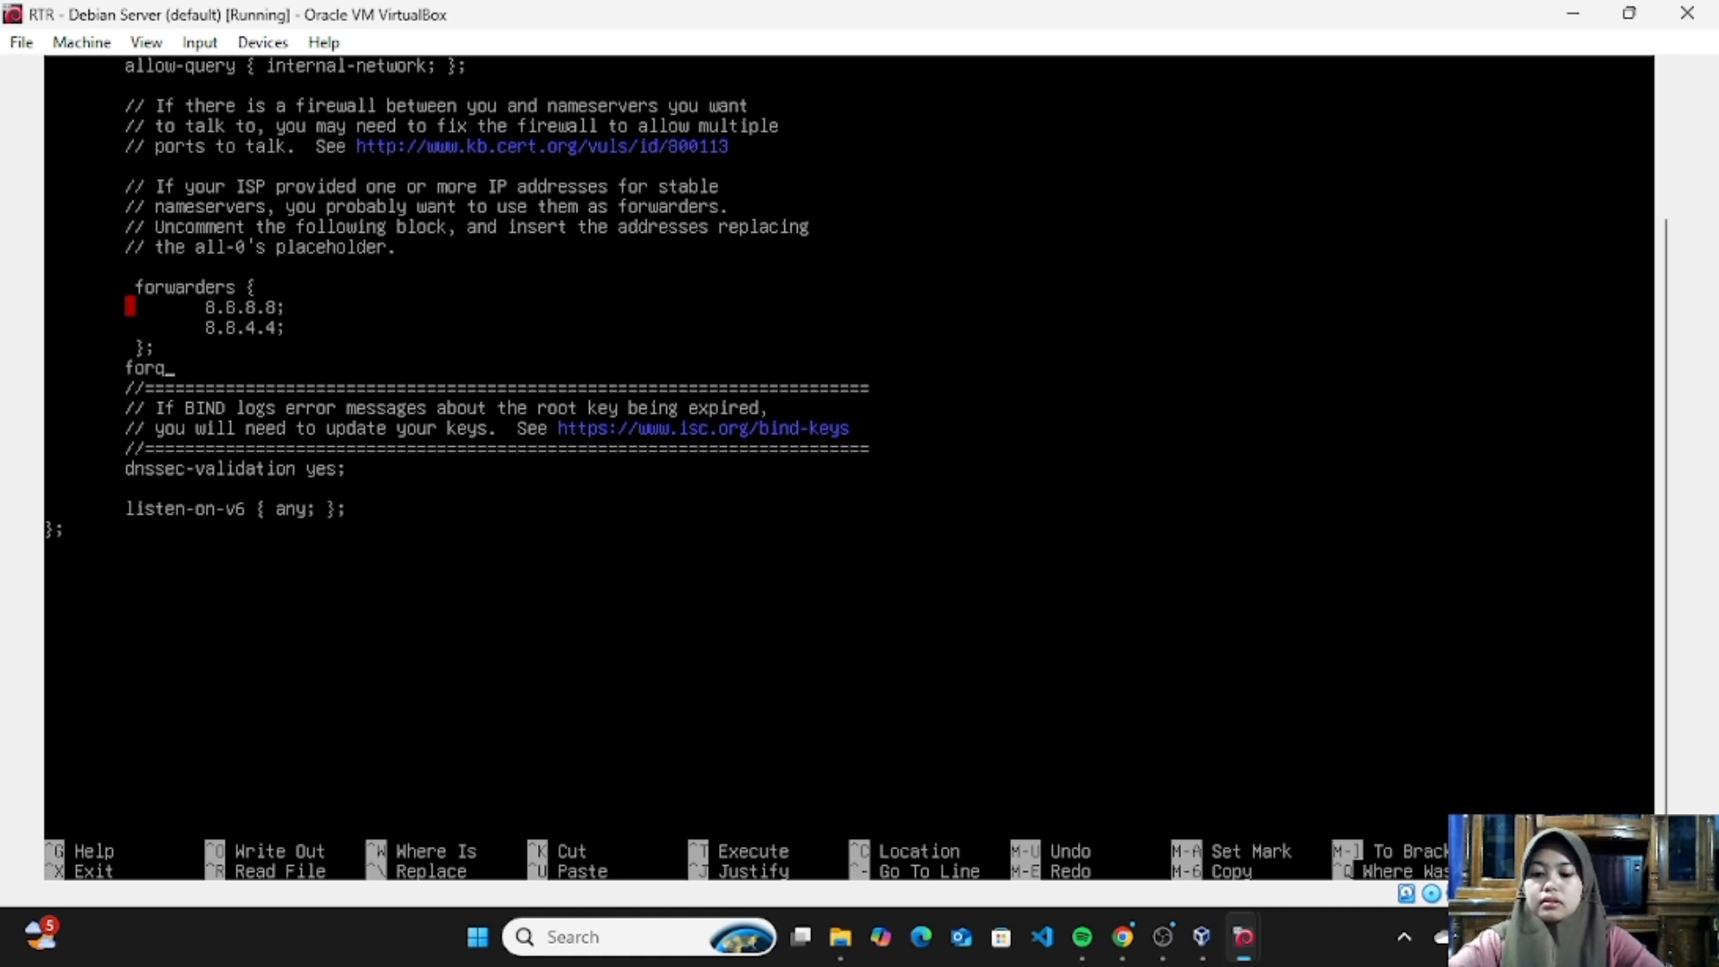
type("ard")
key("BackSpace")
key("BackSpace")
key("BackSpace")
key("BackSpace")
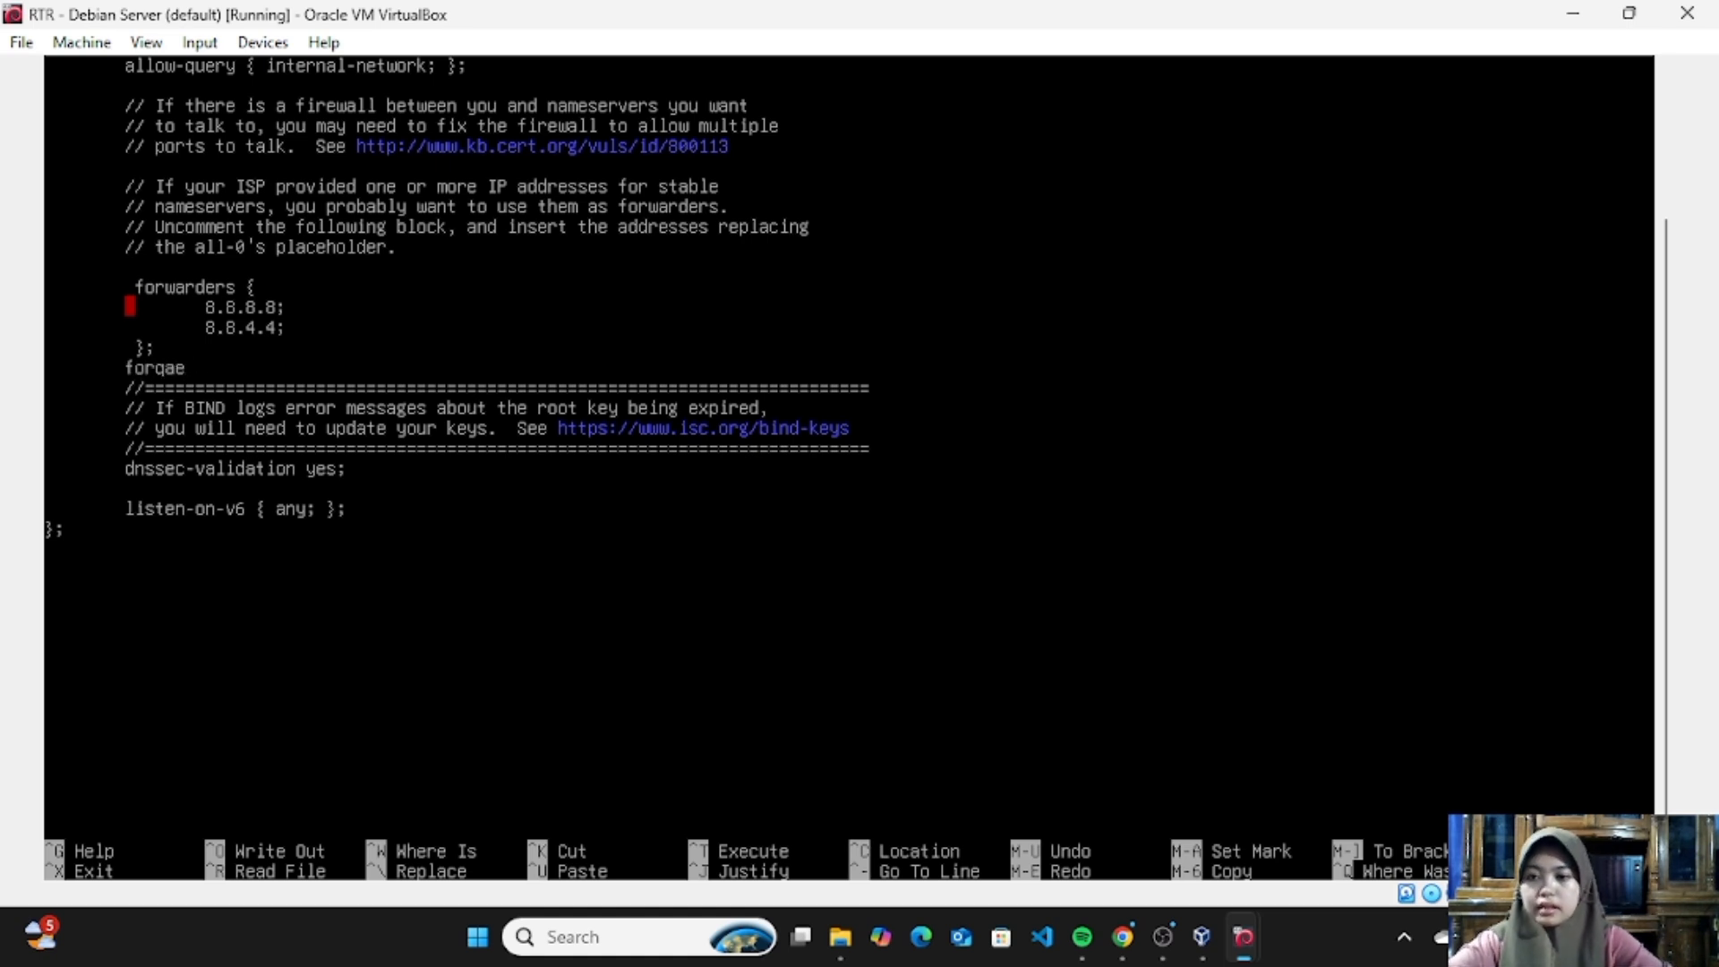
type("war")
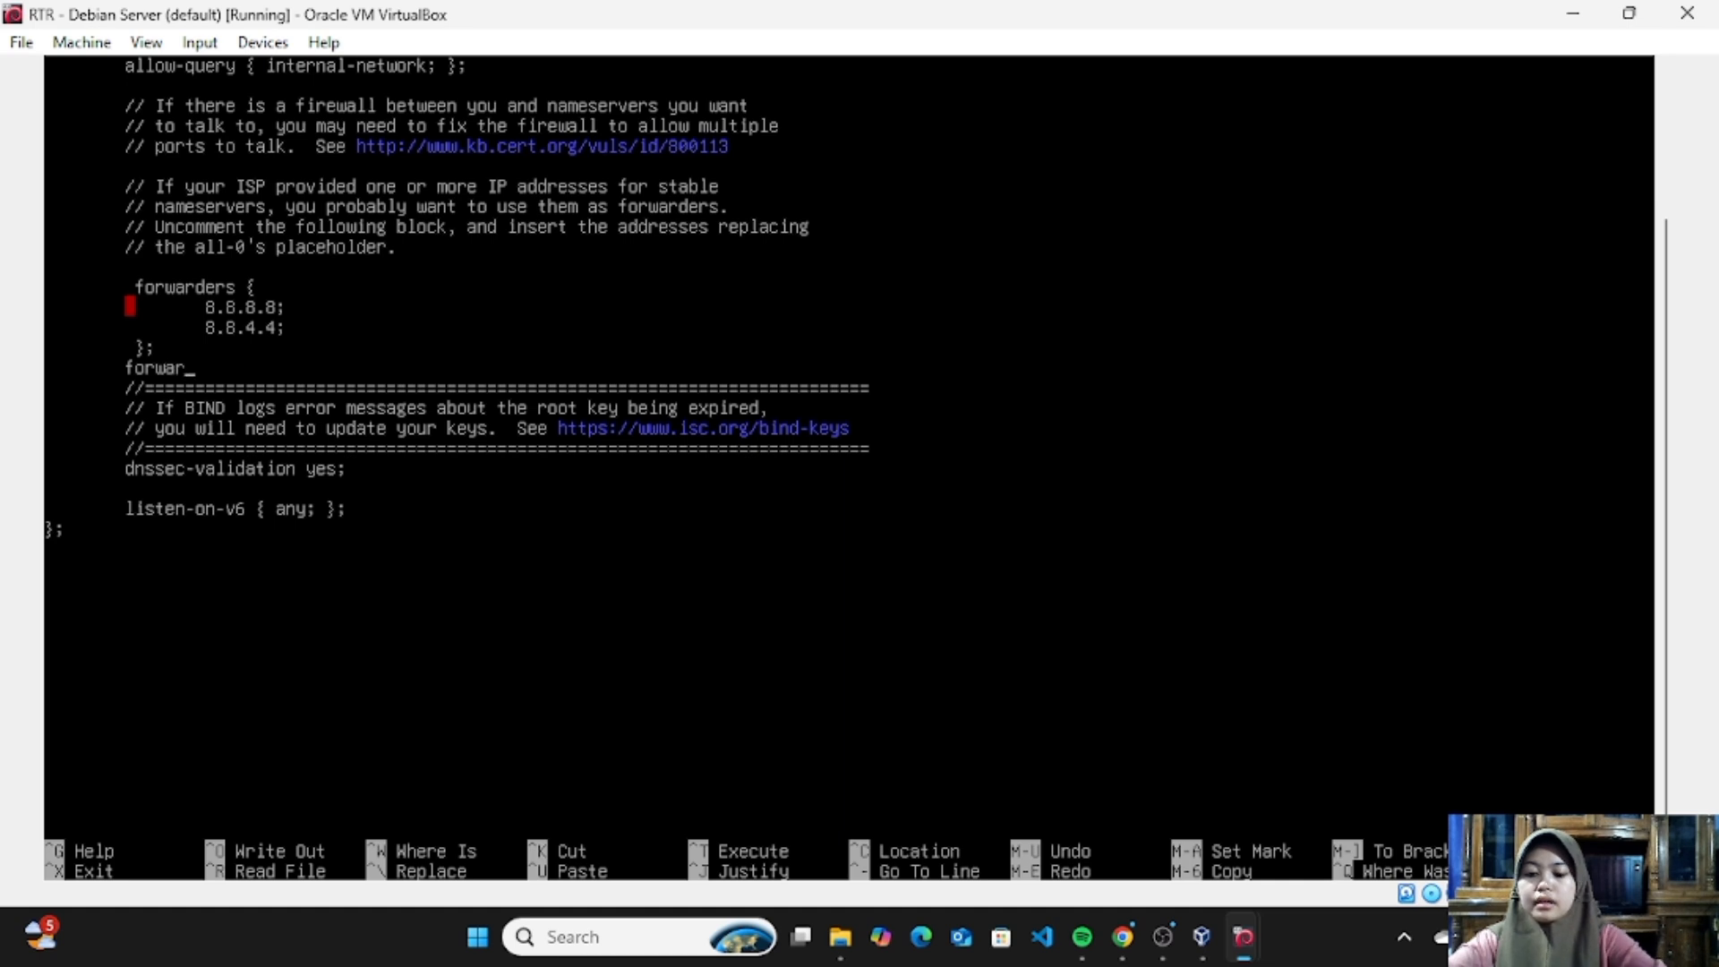
type("d ")
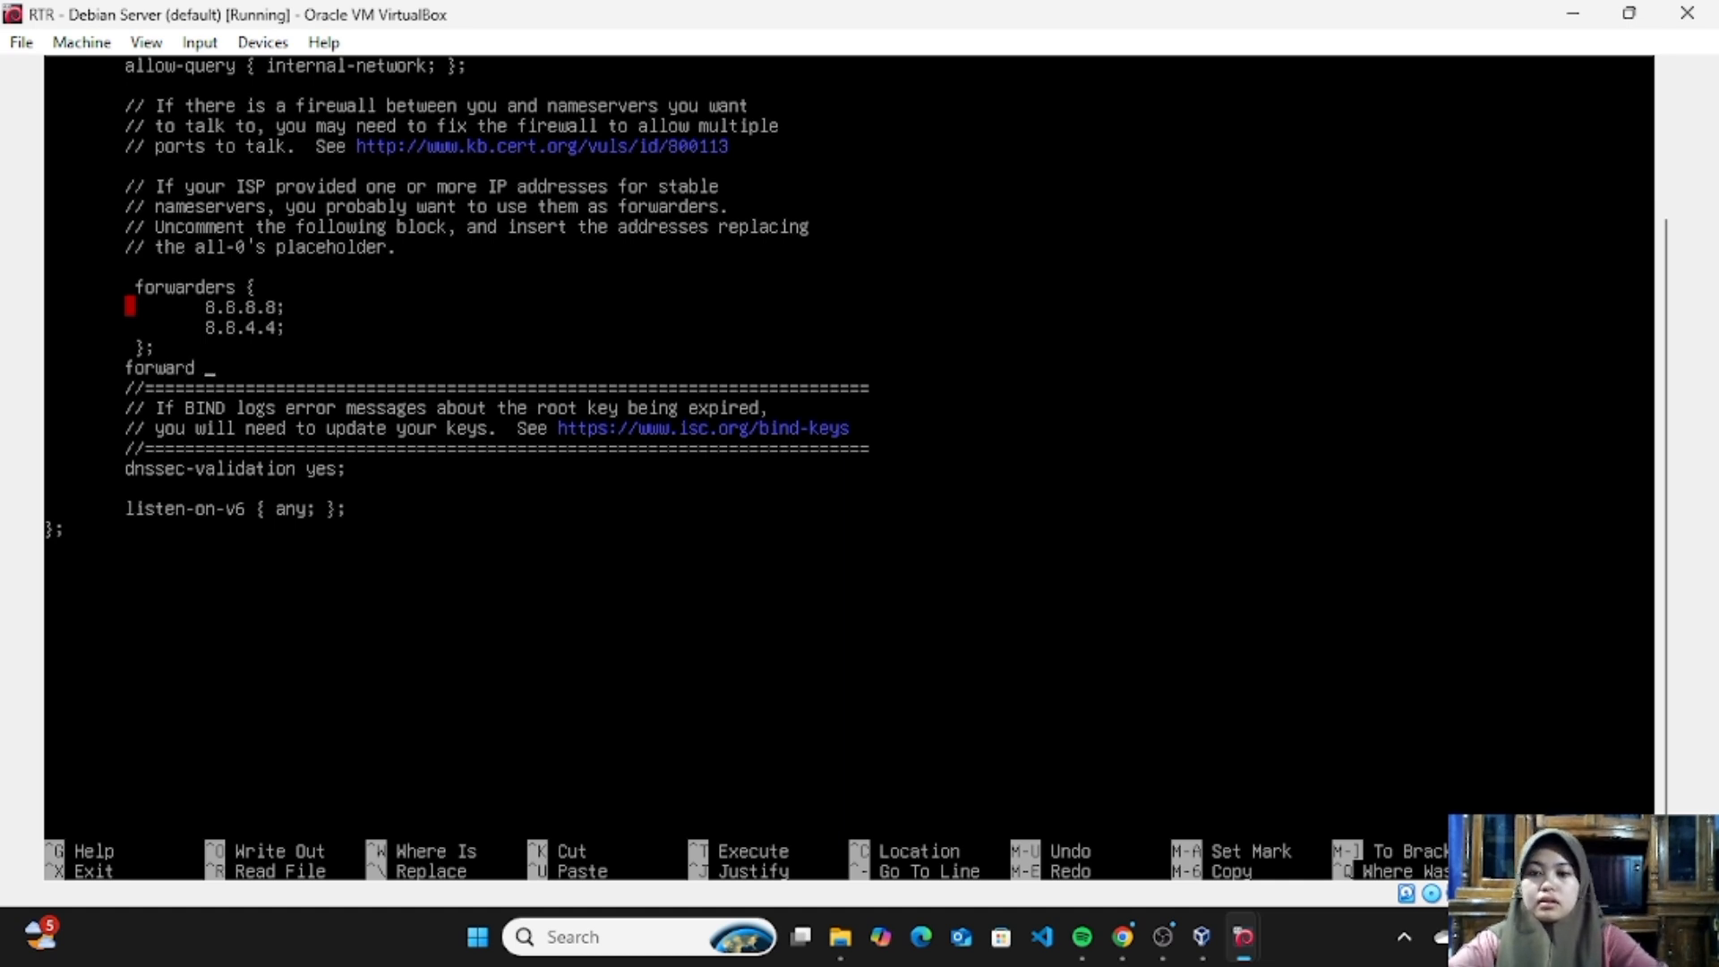
type("only")
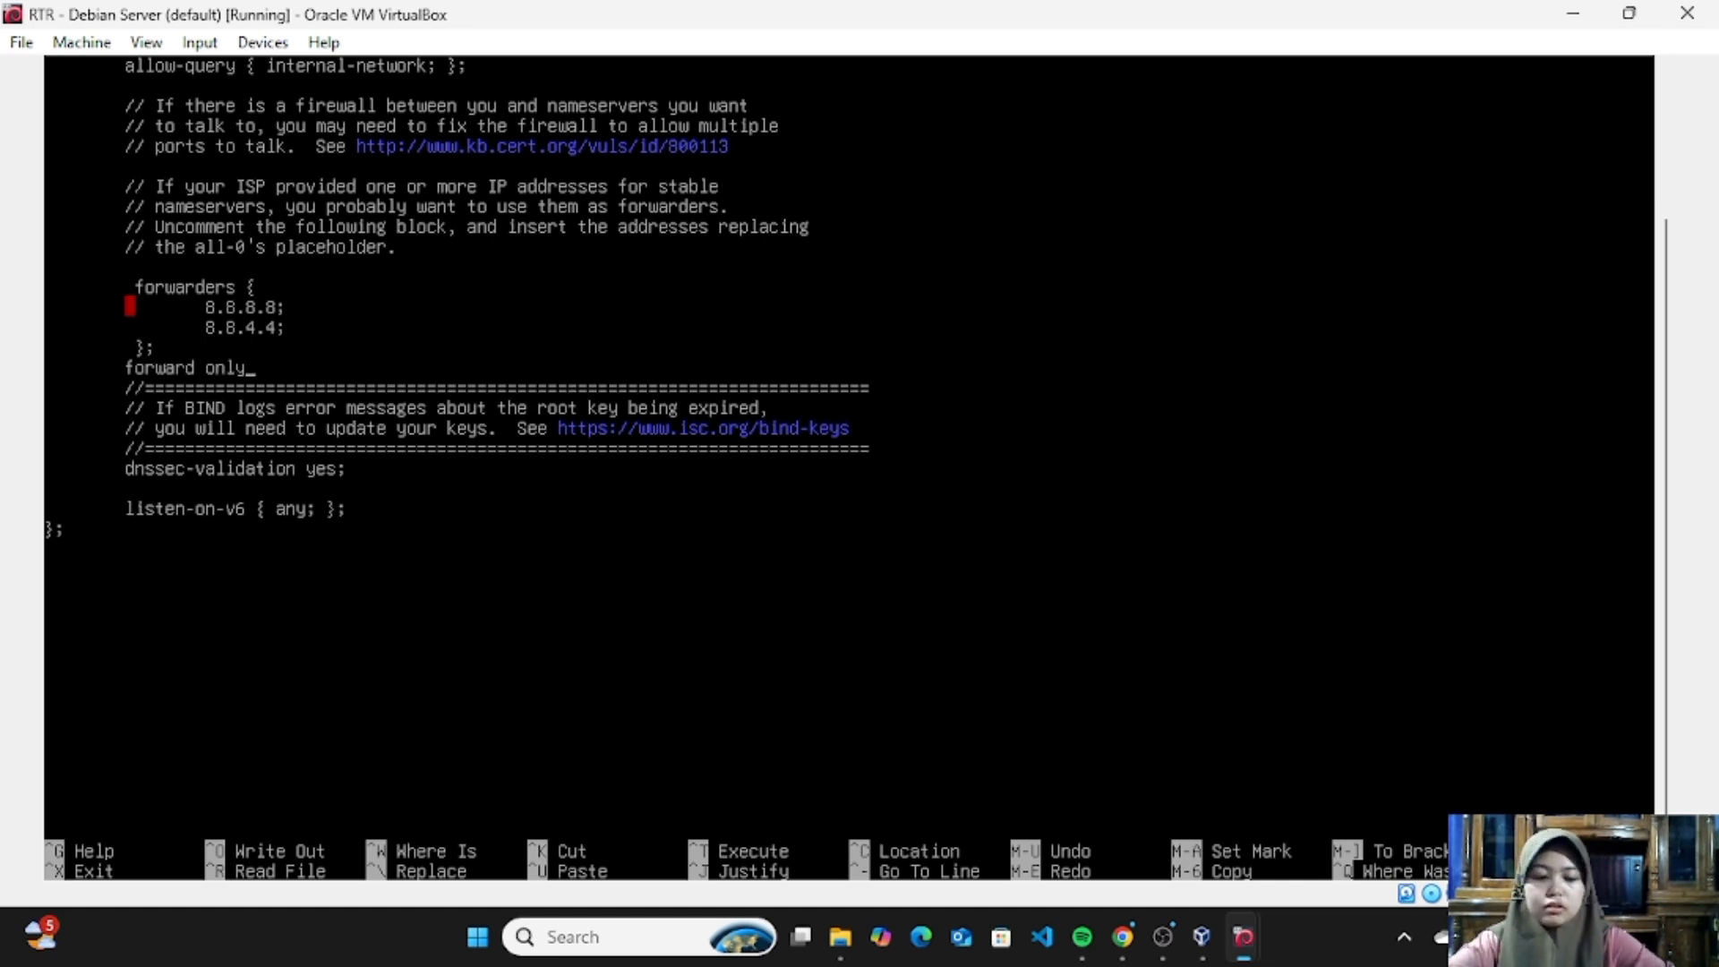
type(";")
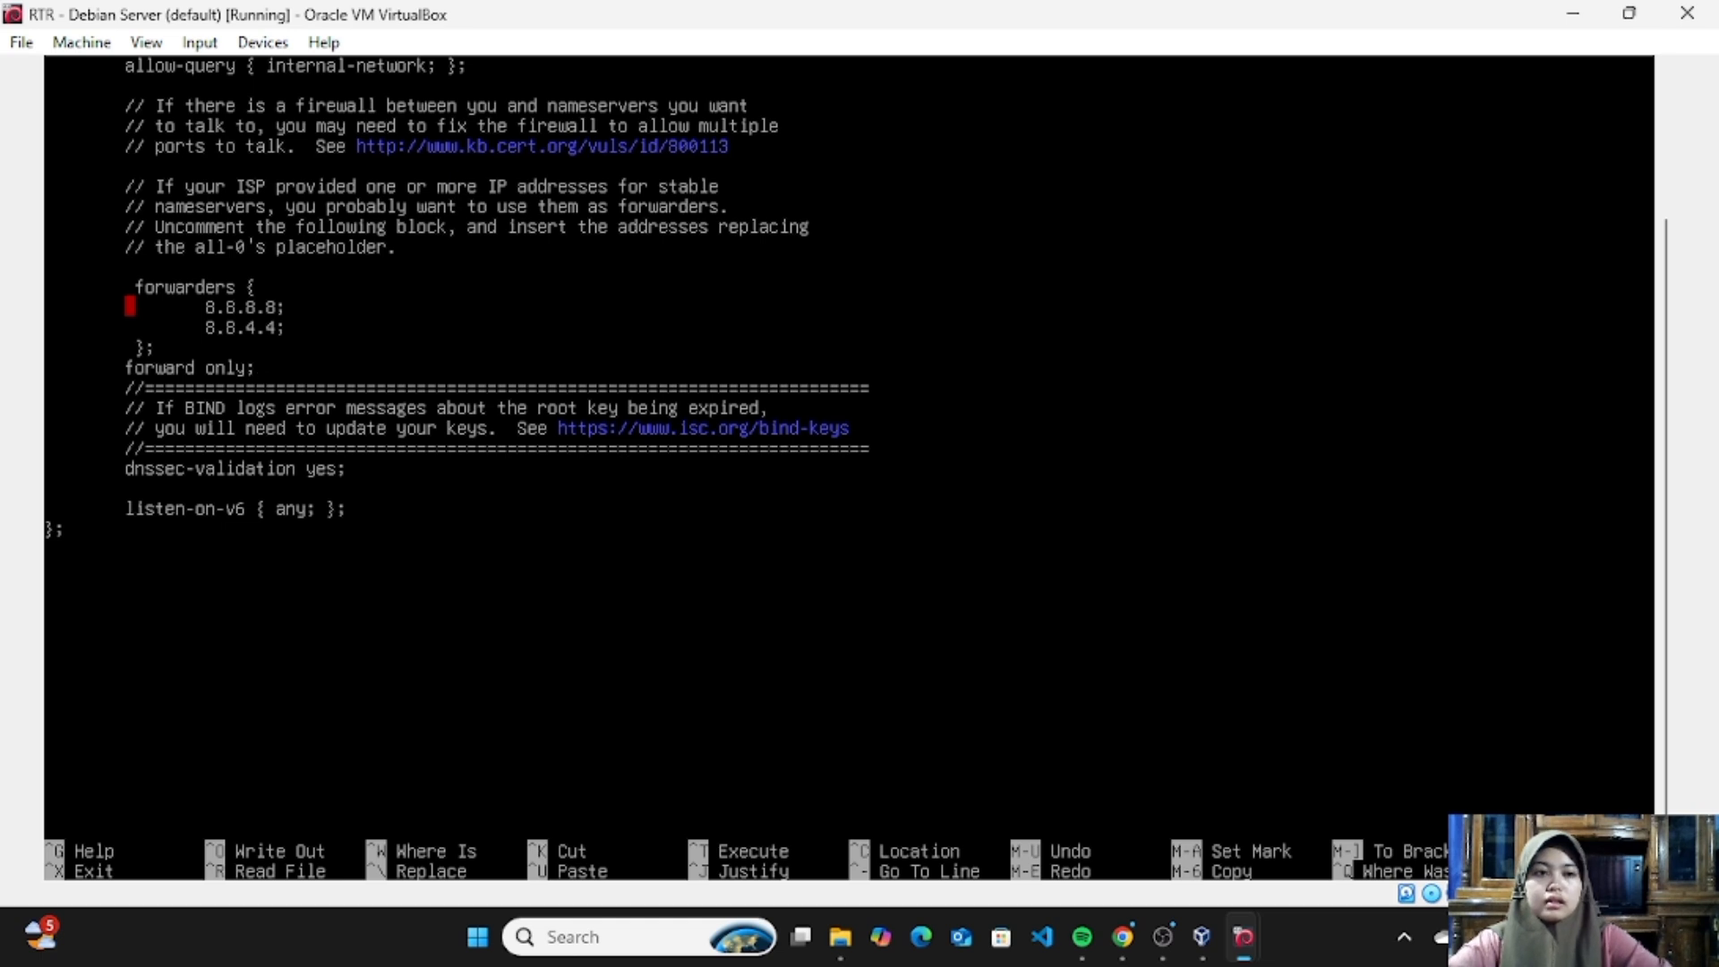
key("ctrl+x")
key("y")
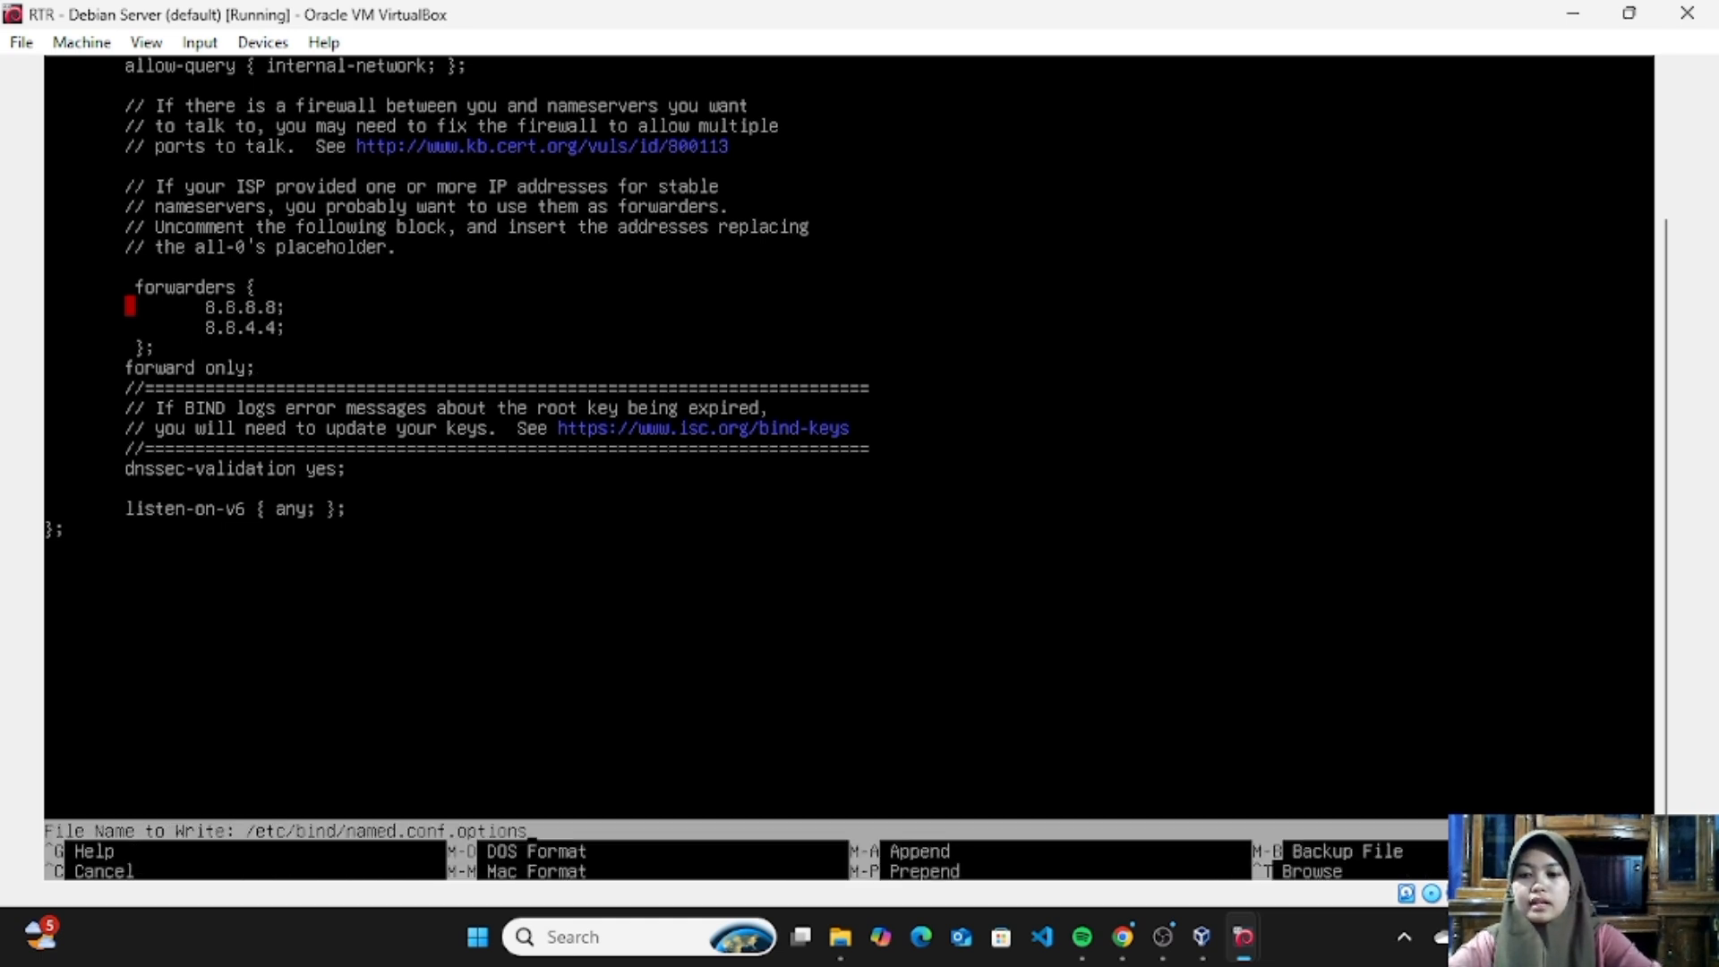
key("Return")
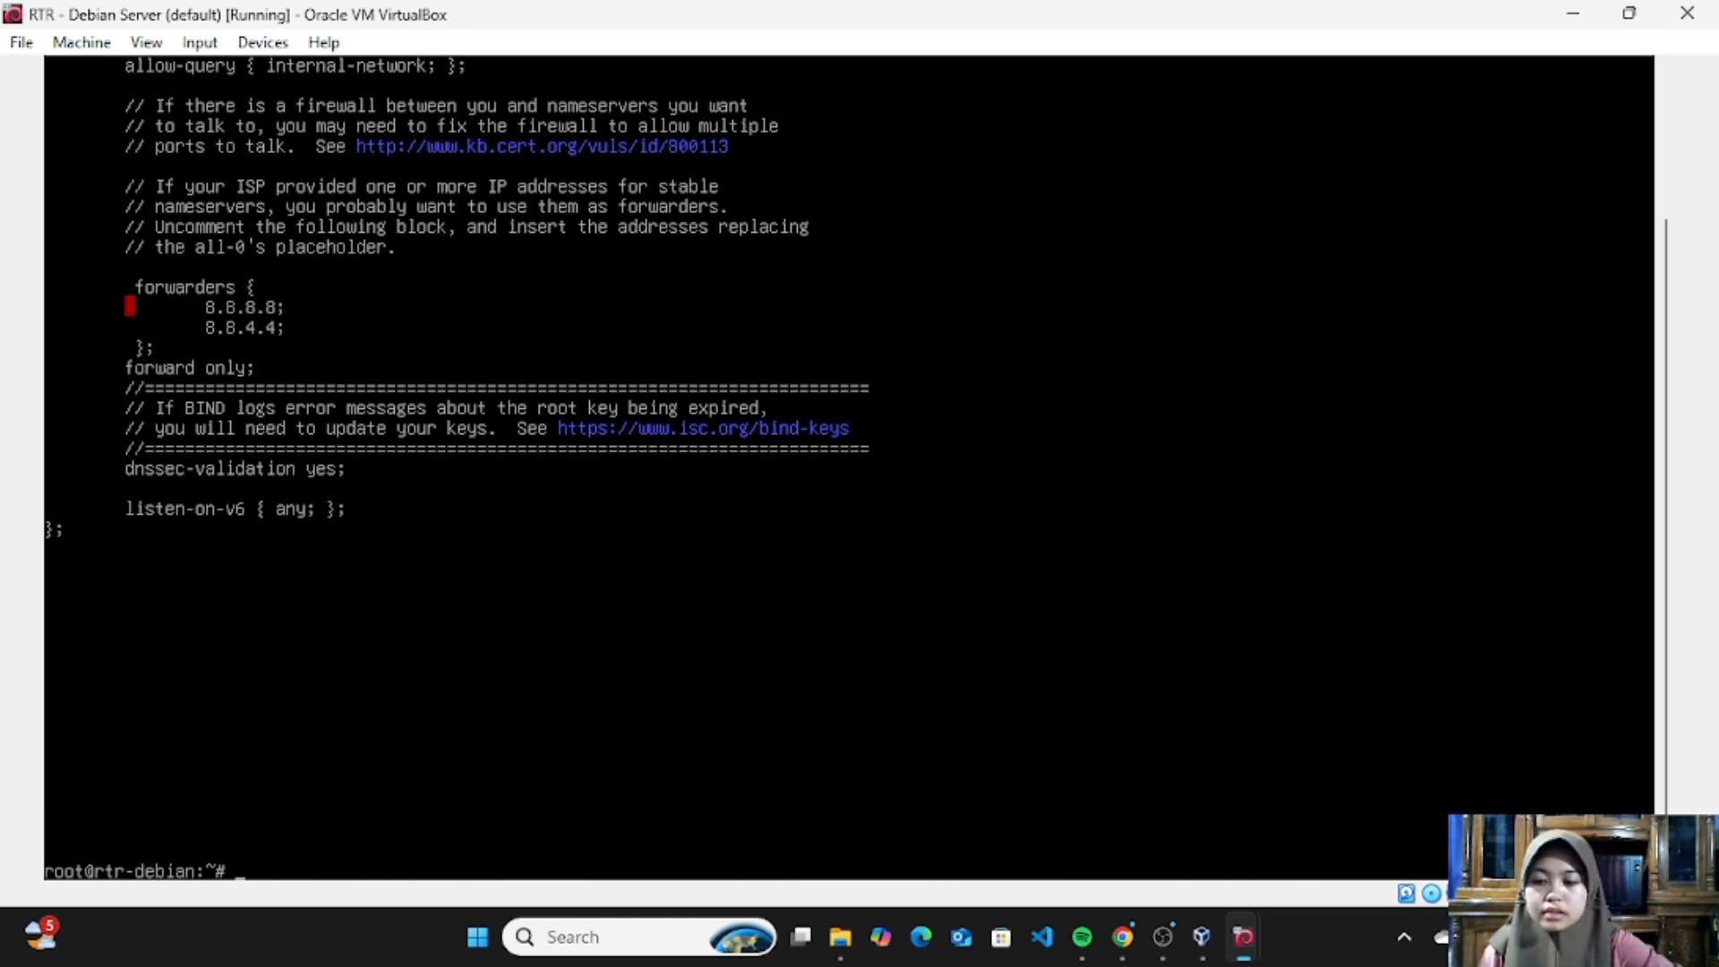
- Validate the edited BIND configuration, including the forwarders, with named-checkconf
key("Up")
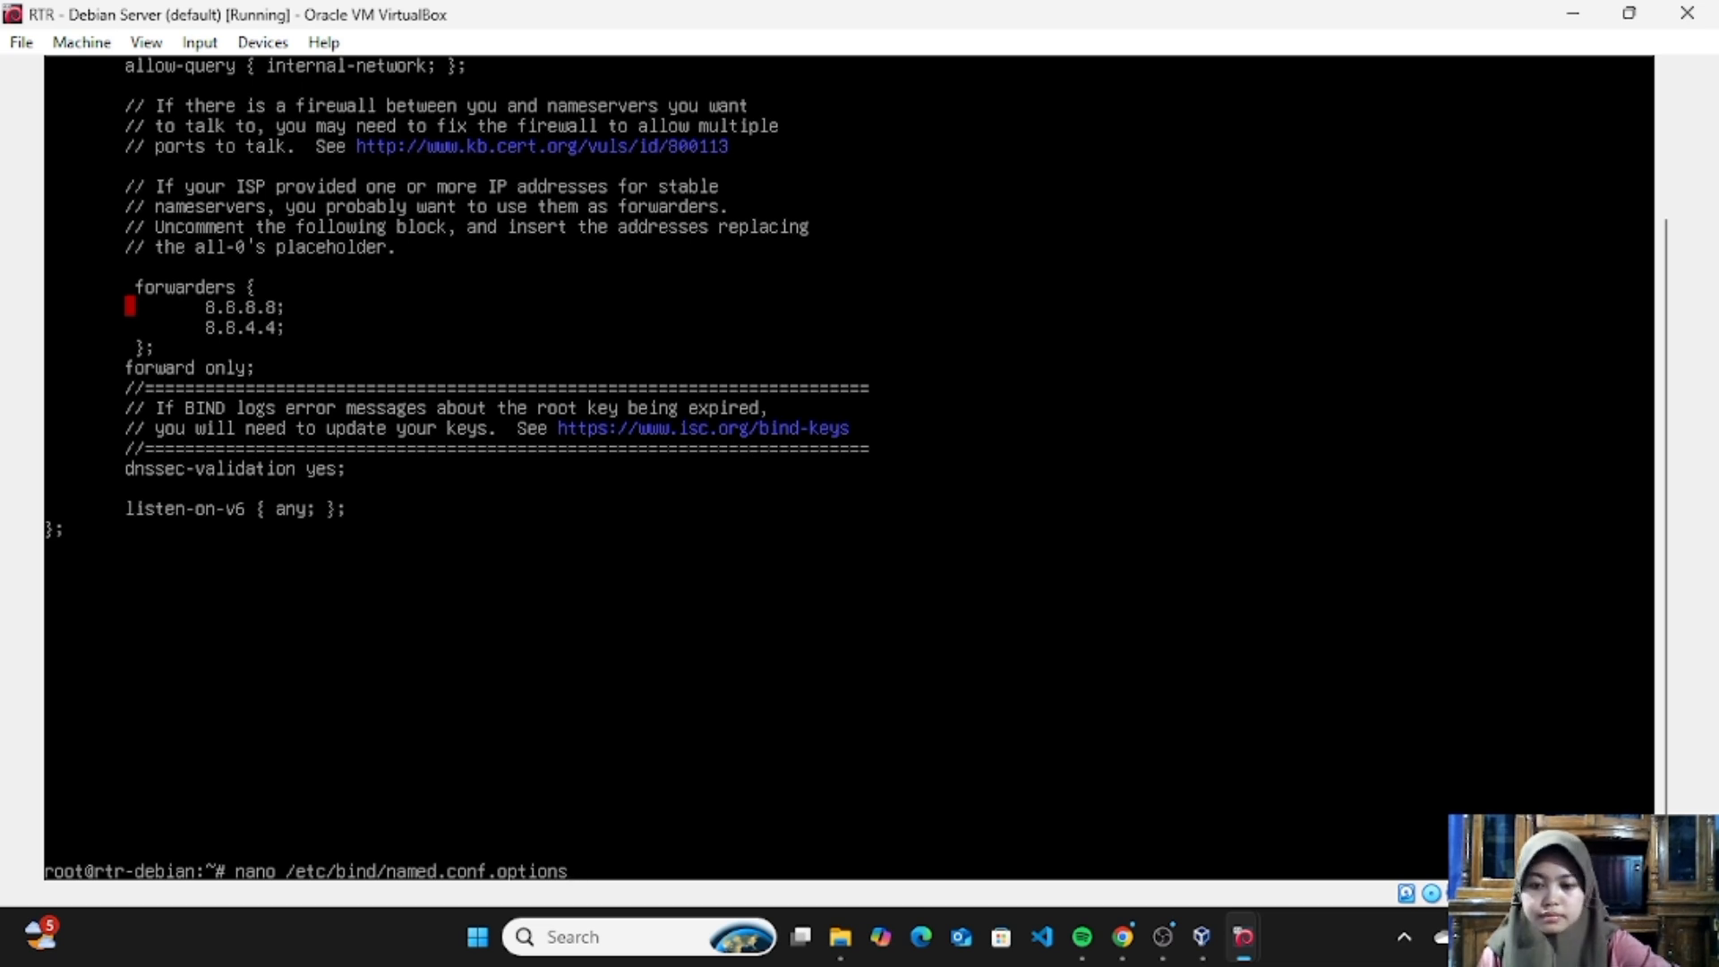
key("BackSpace")
key("BackSpace")
key("BackSpace")
key("BackSpace")
key("BackSpace")
key("BackSpace")
key("BackSpace")
key("BackSpace")
key("BackSpace")
key("BackSpace")
key("BackSpace")
key("BackSpace")
key("BackSpace")
key("BackSpace")
key("BackSpace")
key("BackSpace")
key("BackSpace")
key("BackSpace")
key("BackSpace")
key("BackSpace")
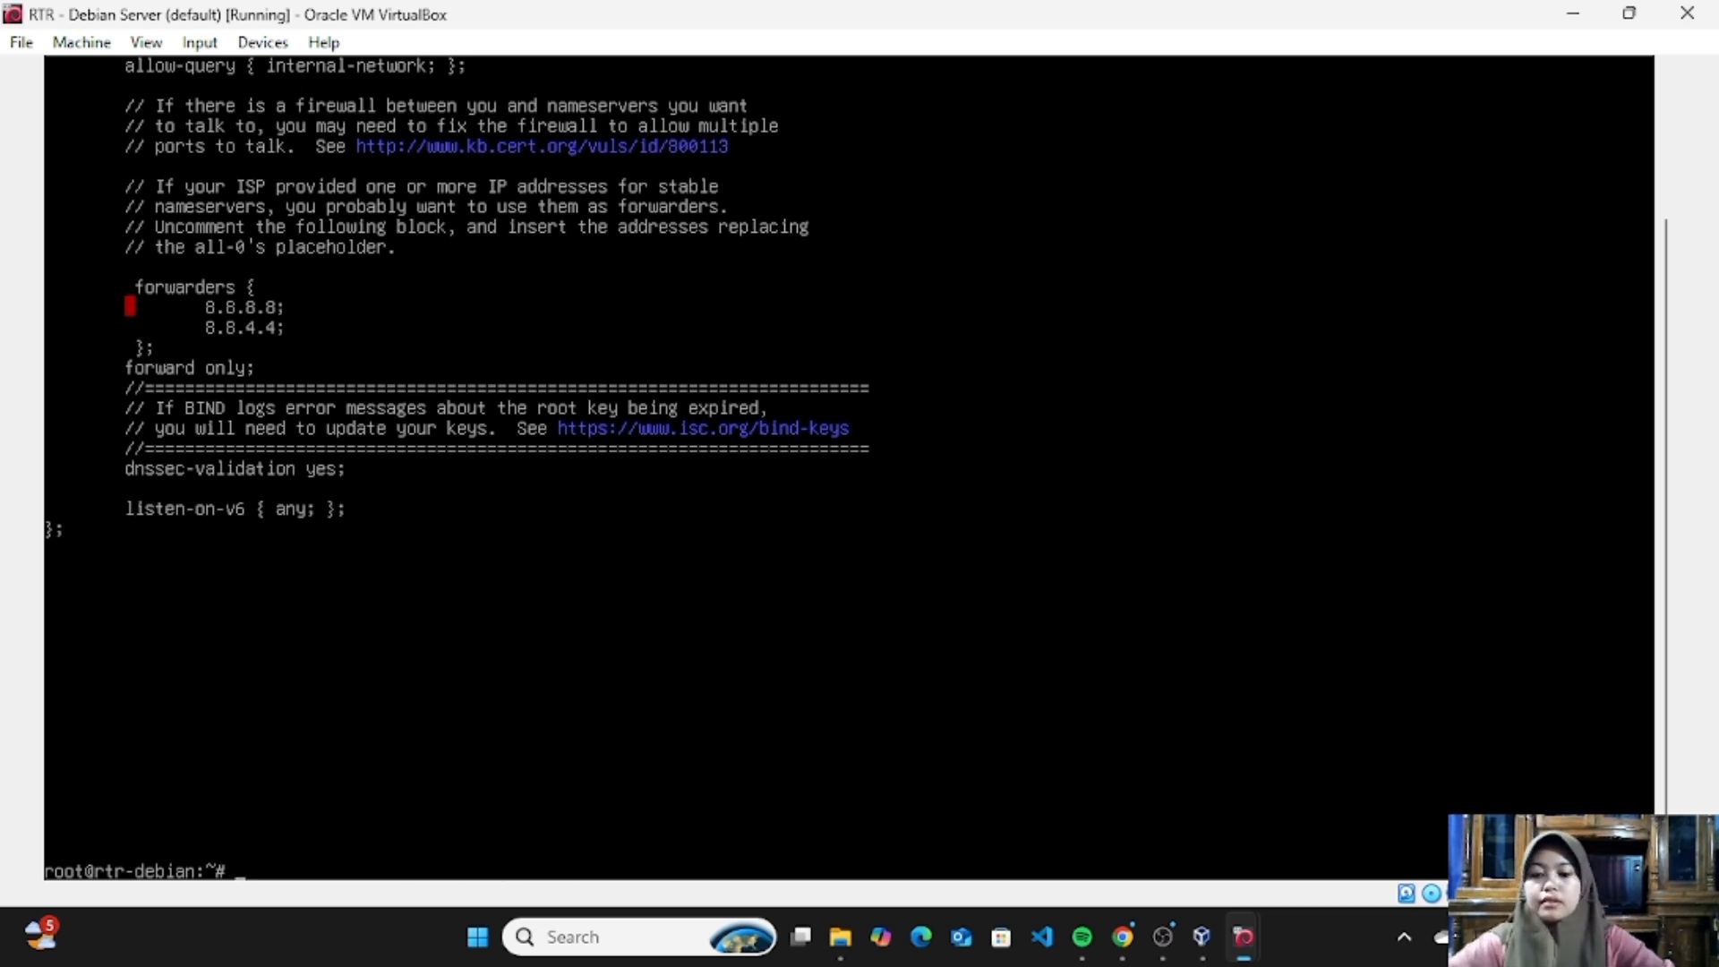
type("named-")
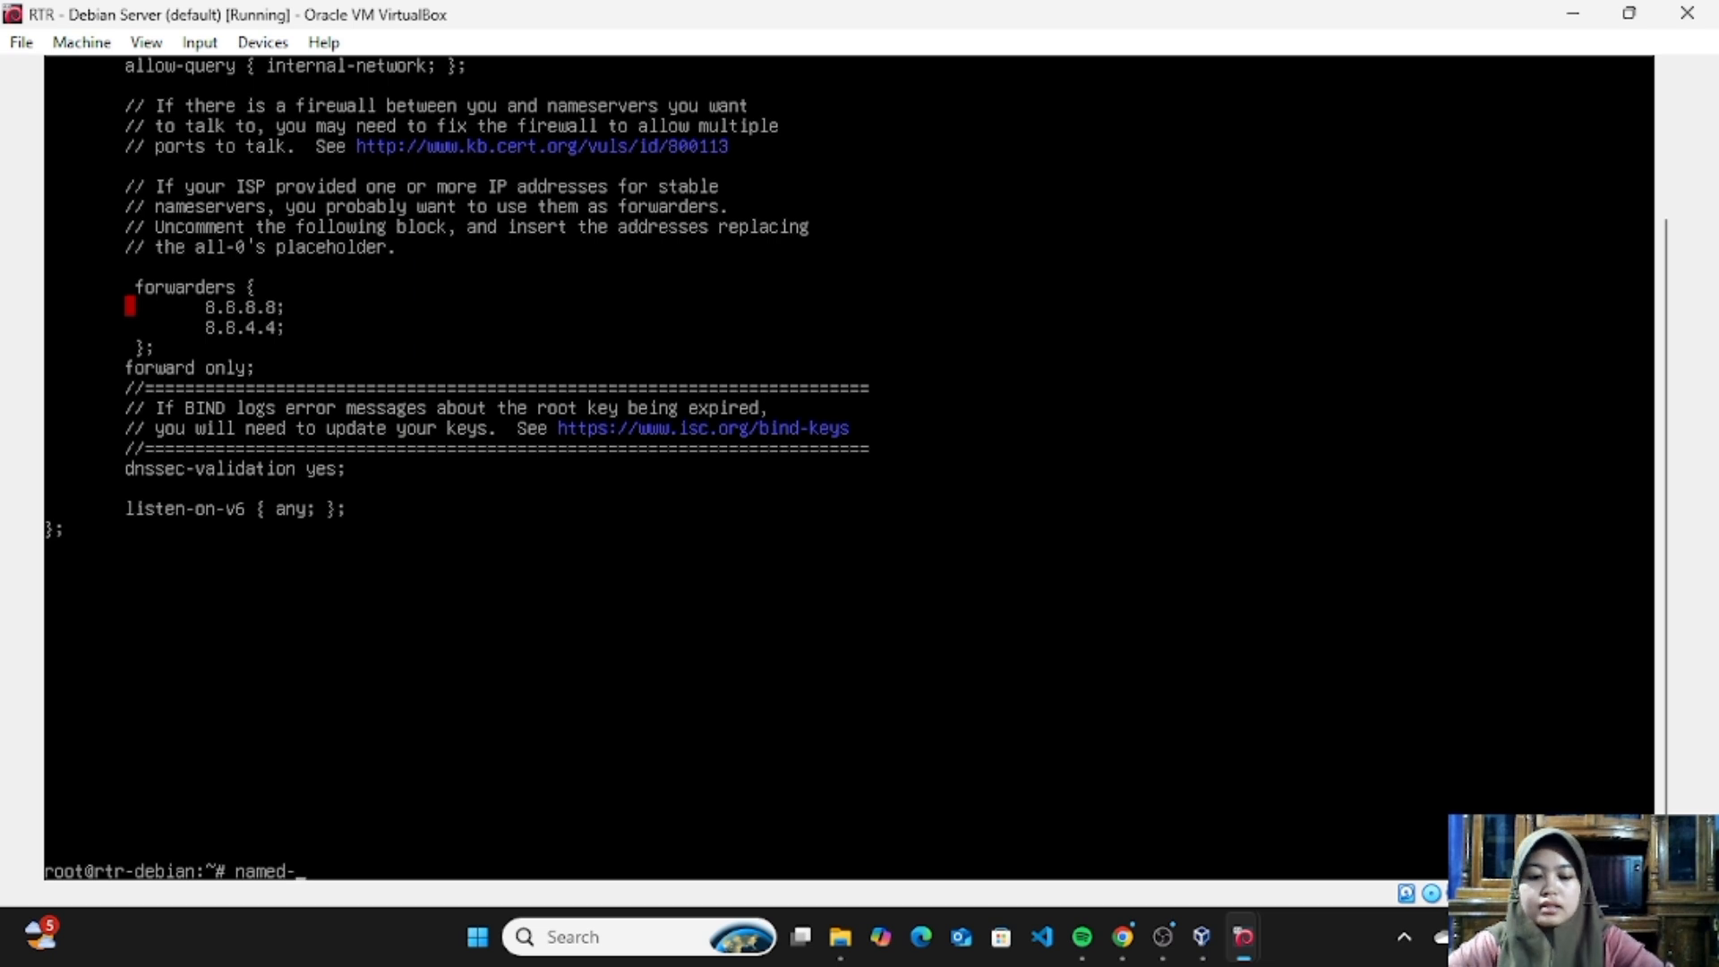
type("check")
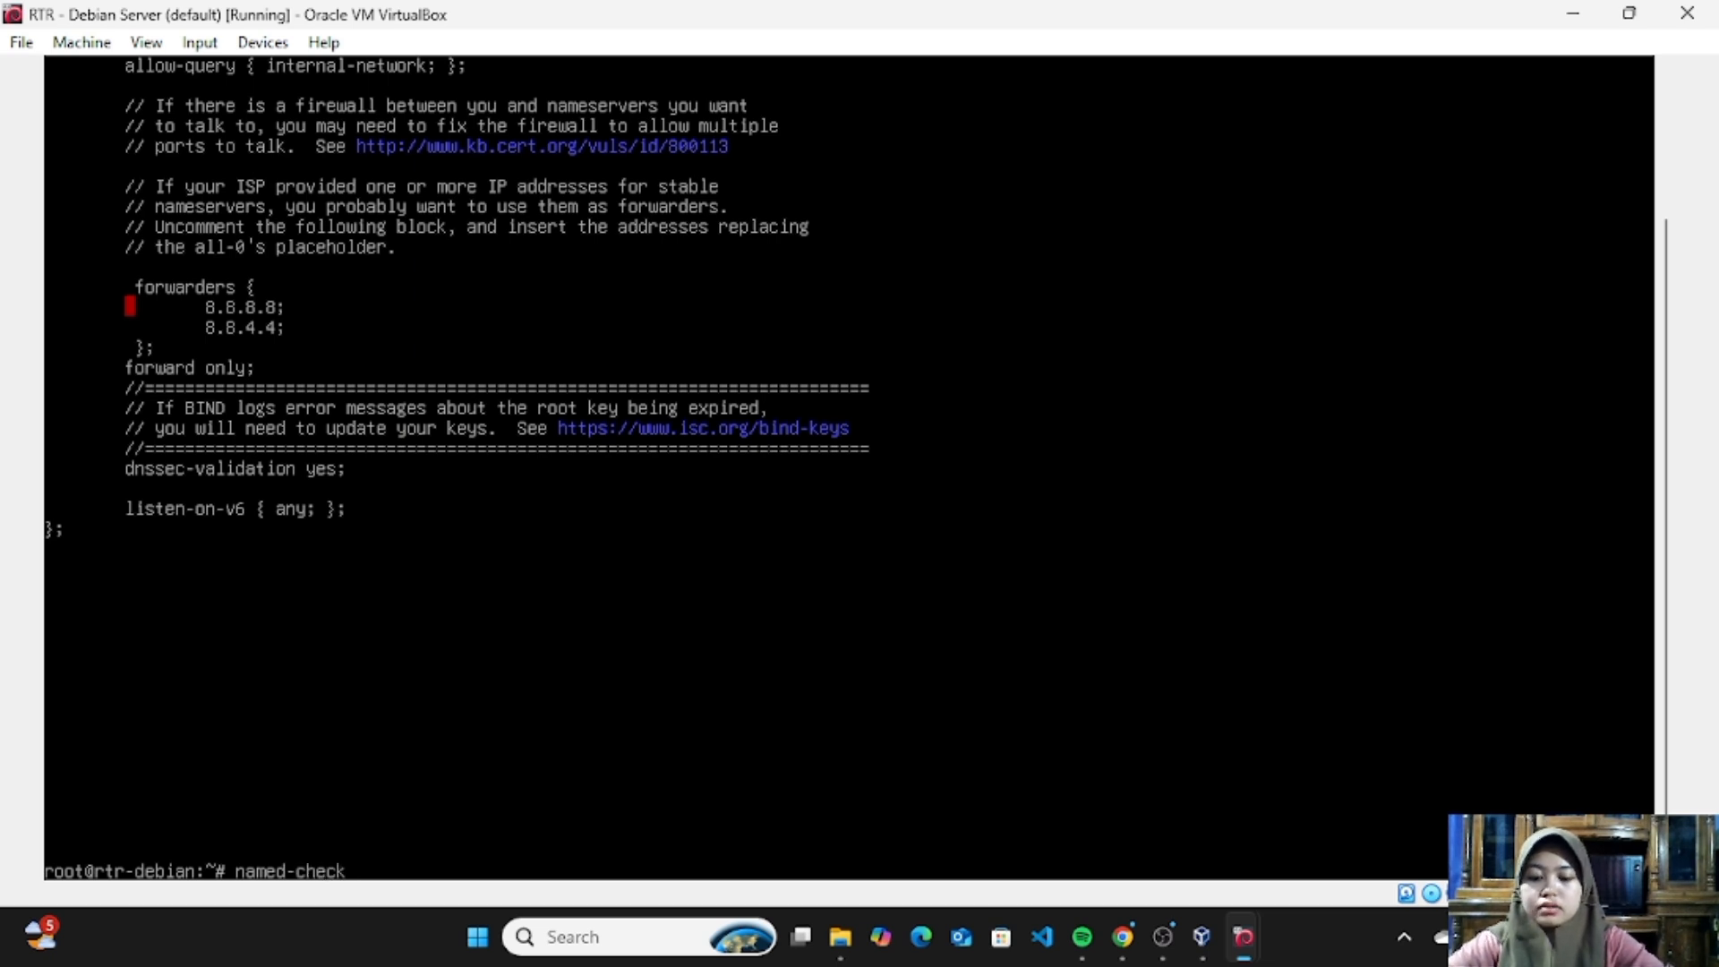
type("conf")
key("Return")
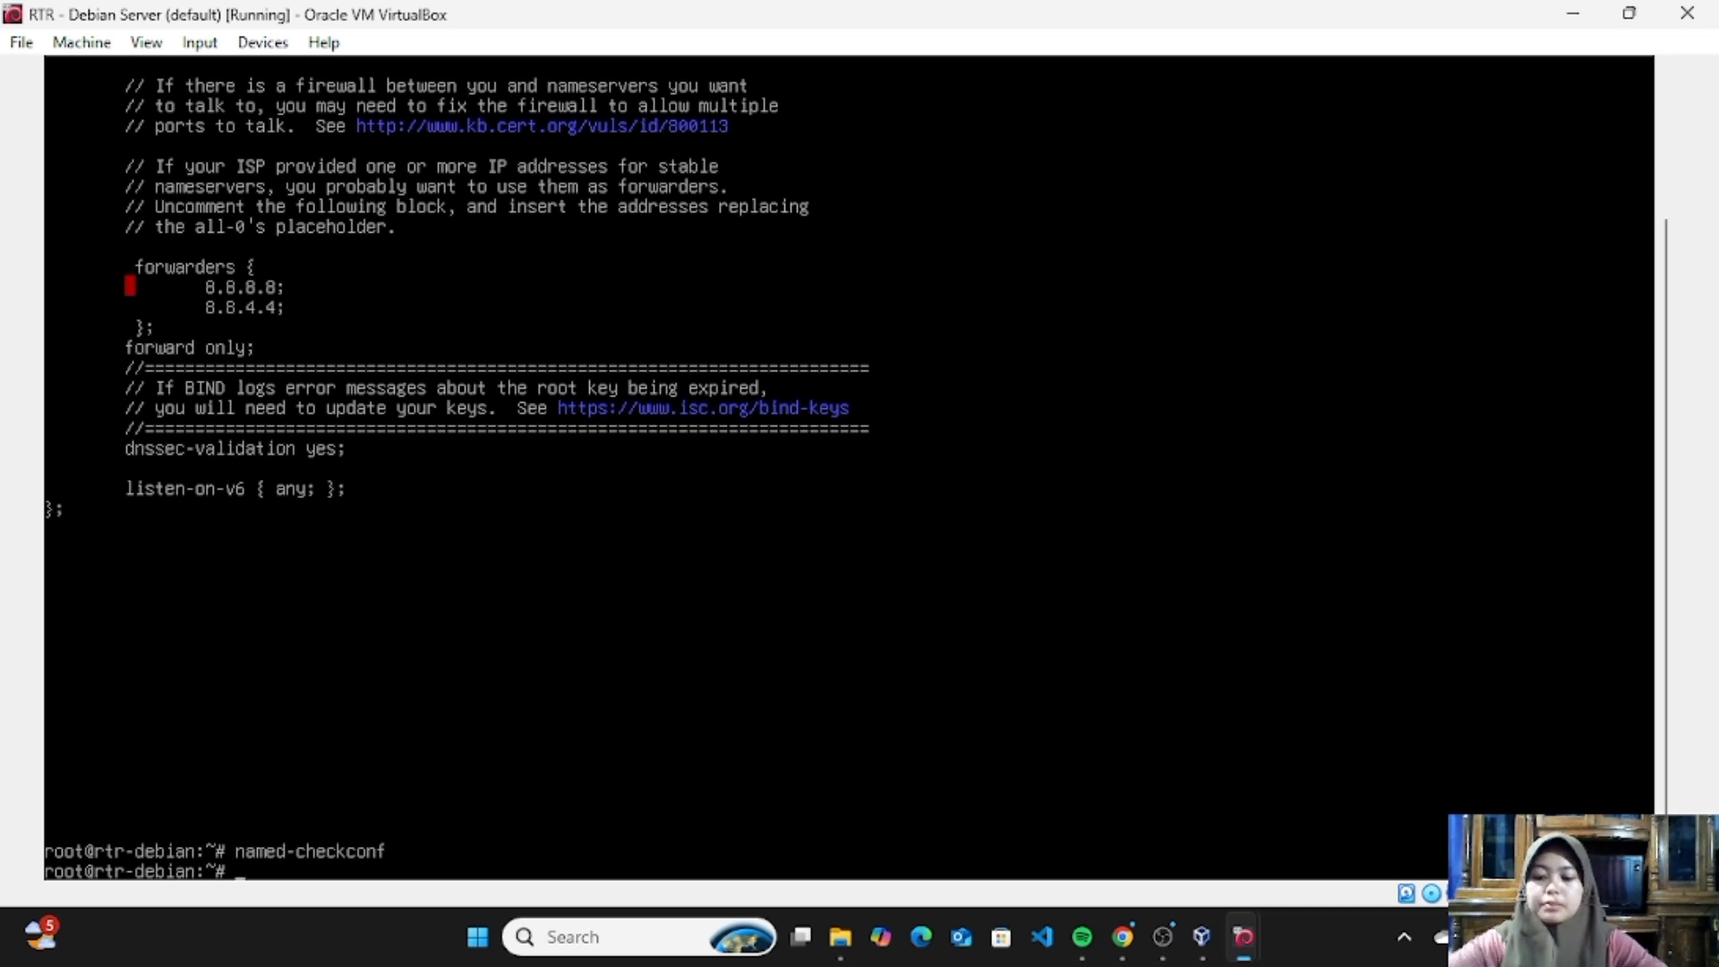
- Restart bind9 with systemctl to apply the forwarding configuration
type("system")
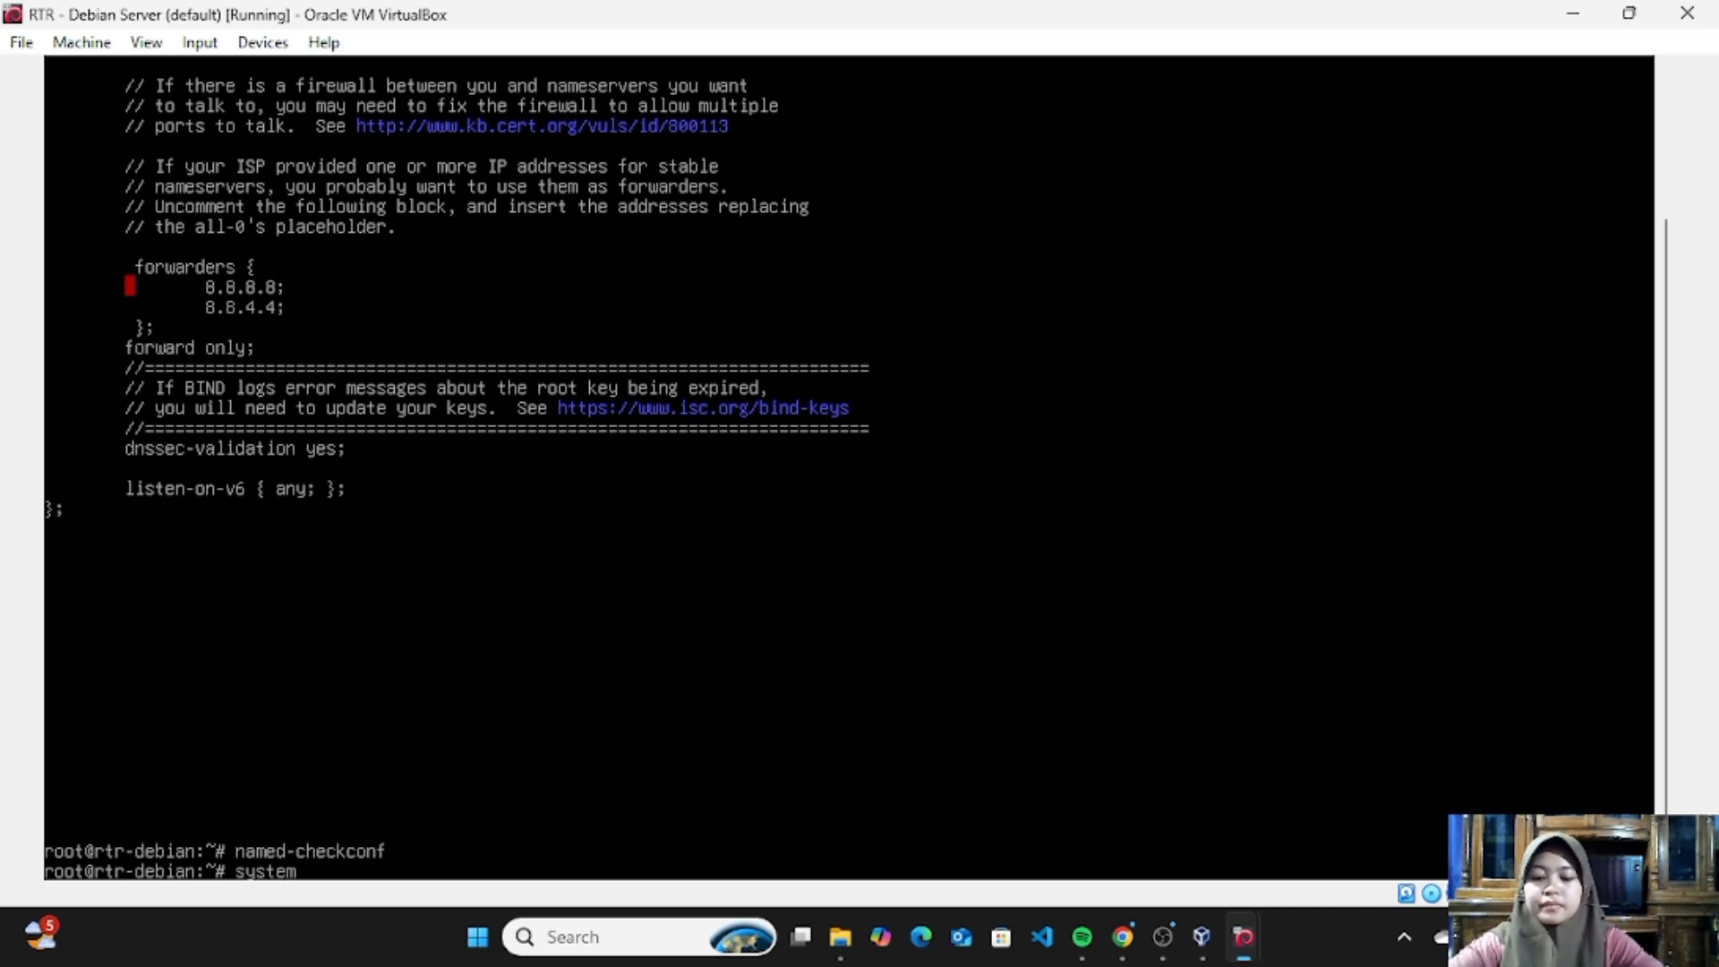
type("ctl resta")
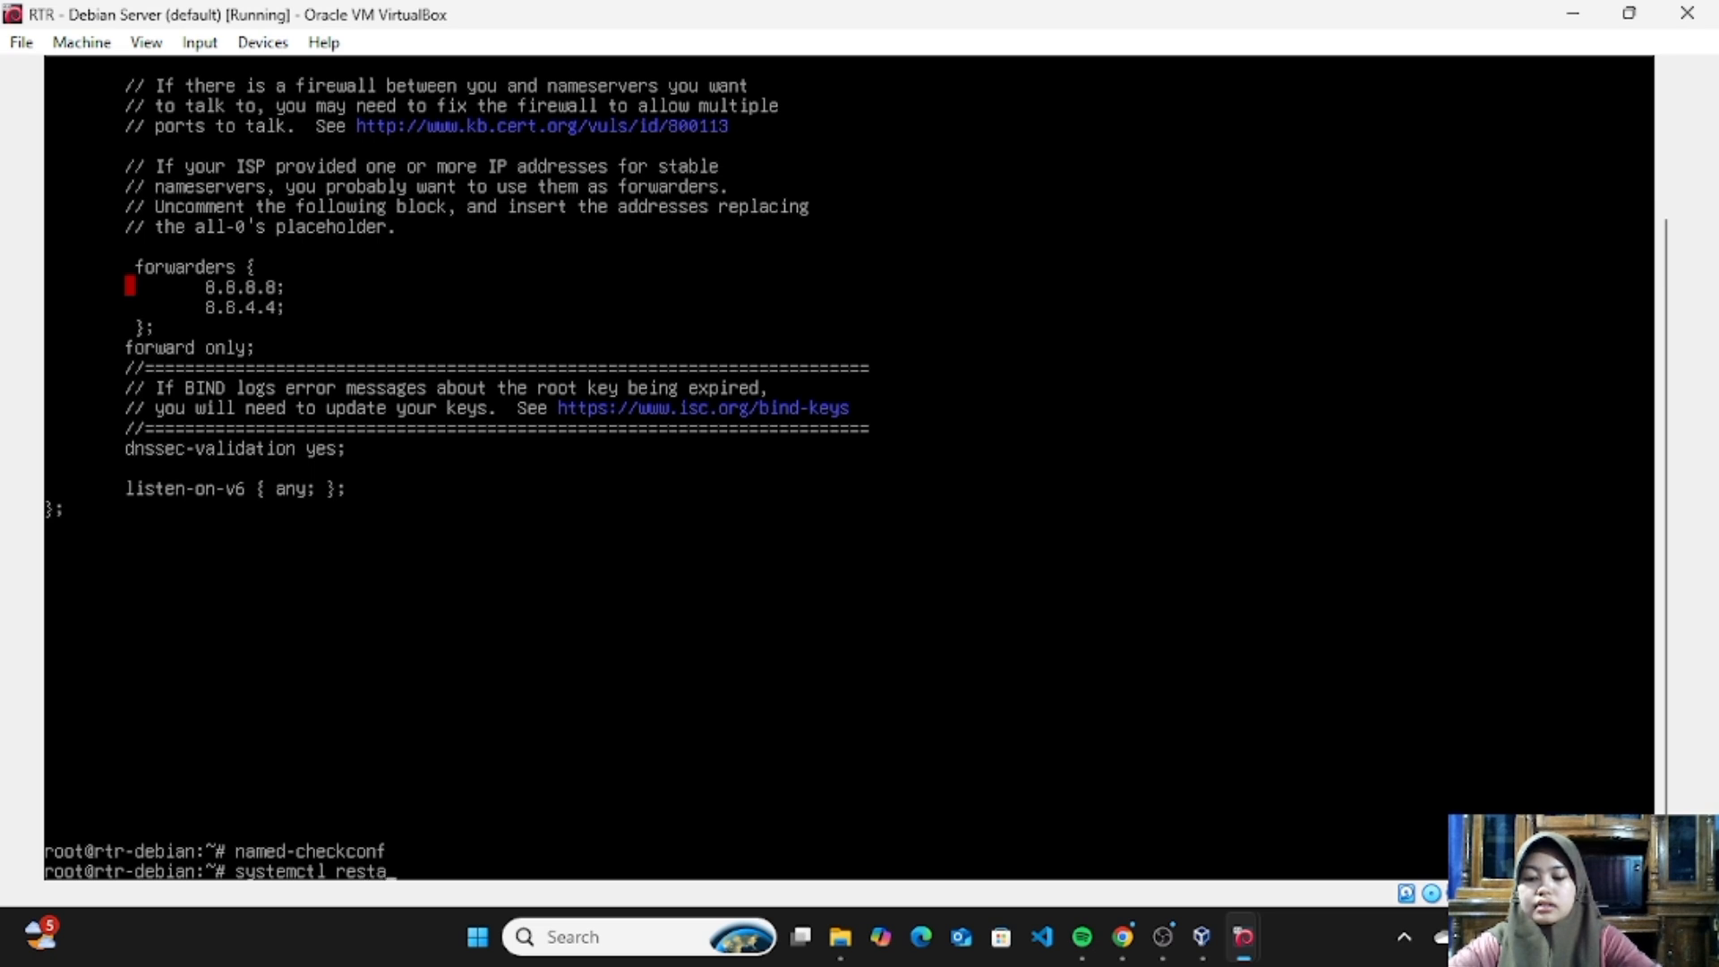
type("rt bind")
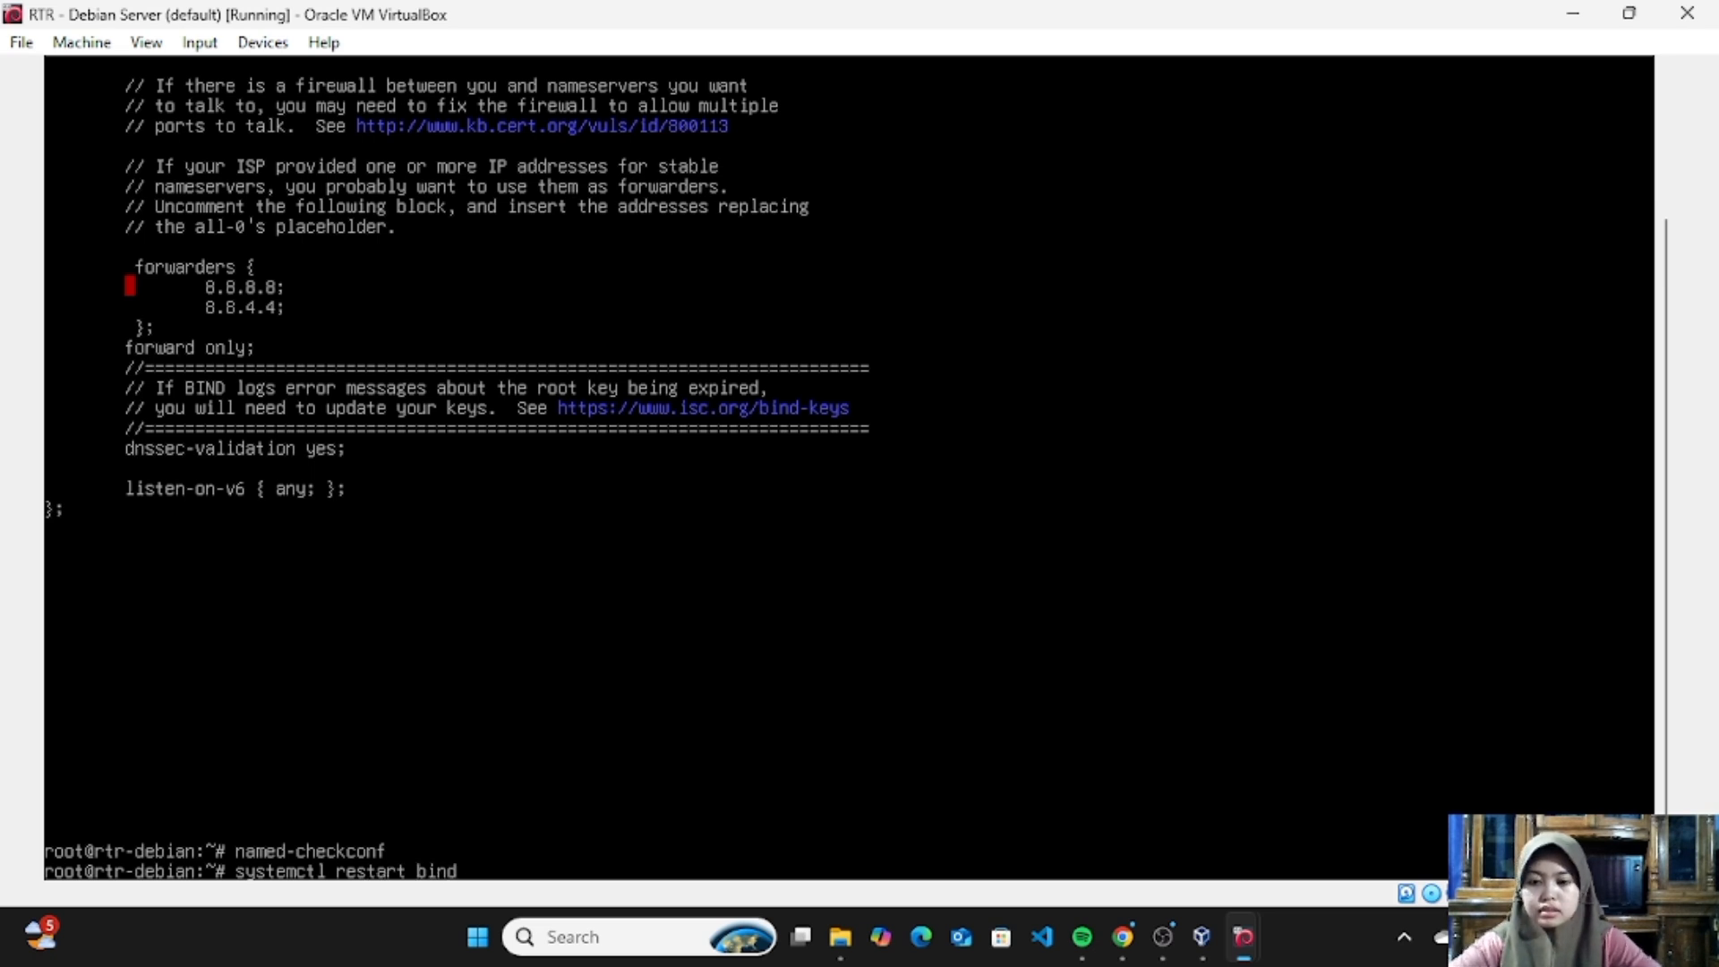
type("9")
key("Return")
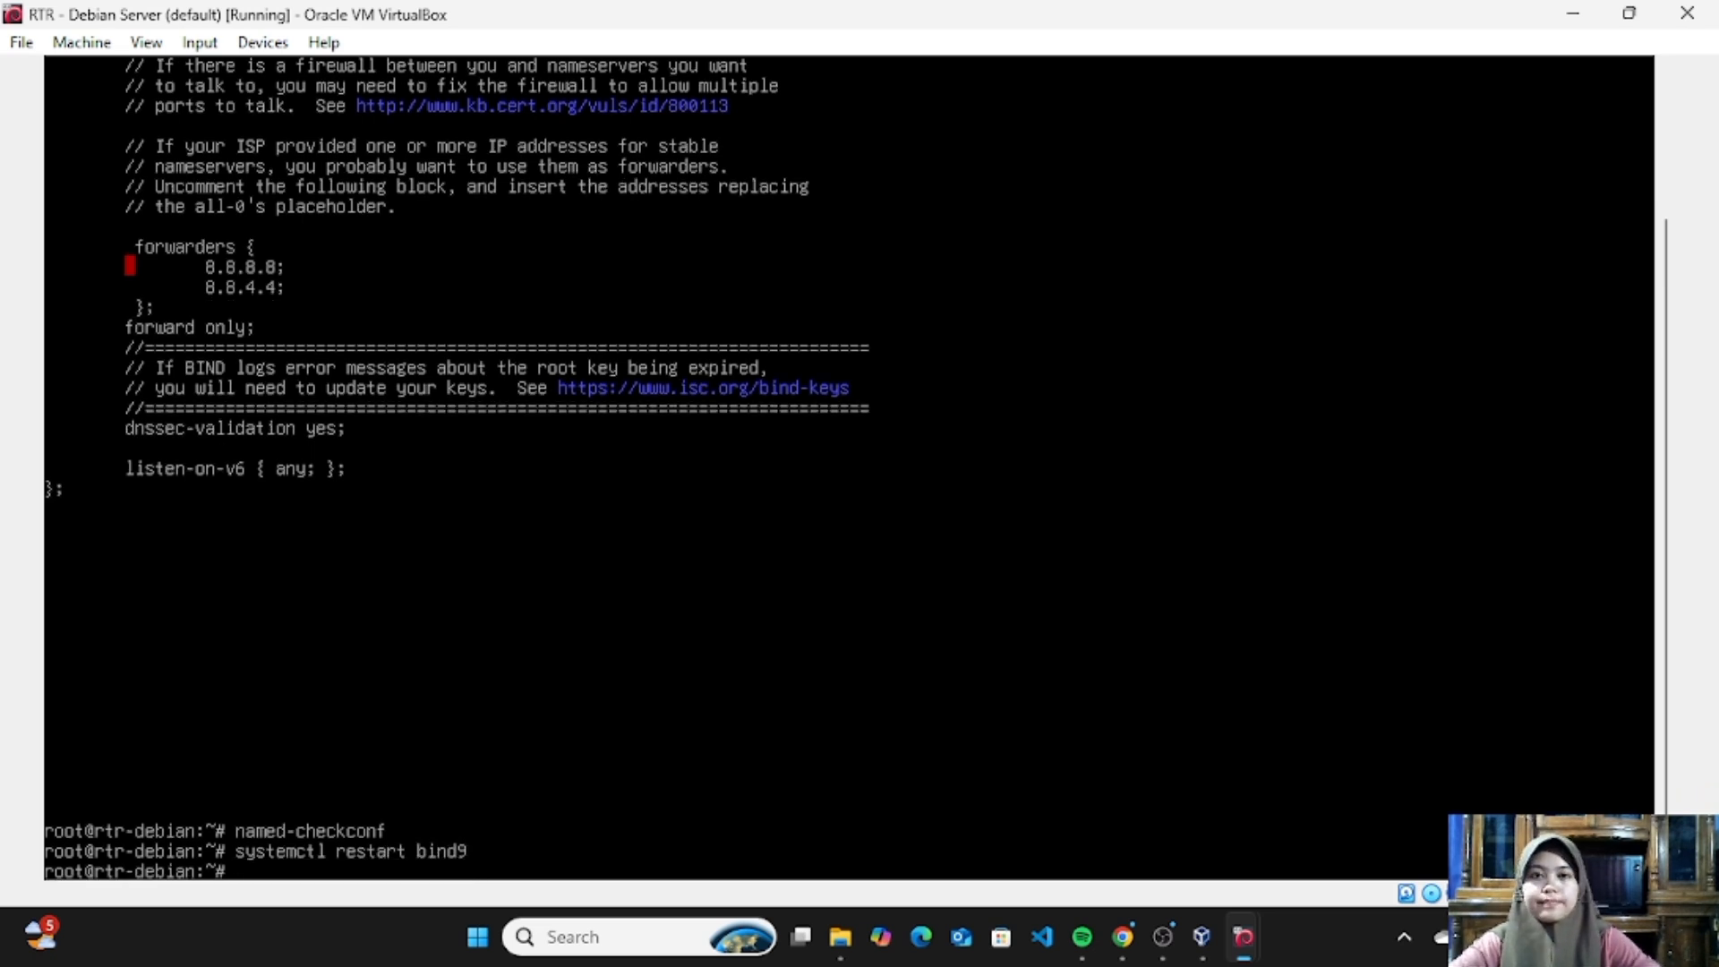